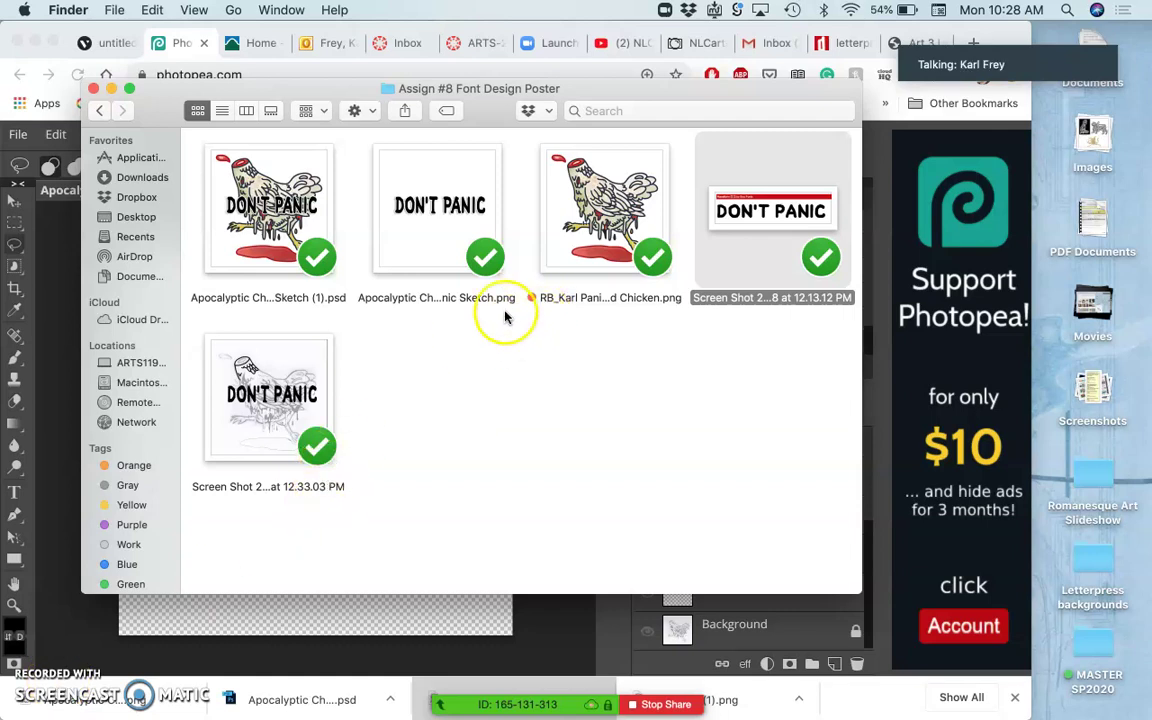
- Open the DON'T PANIC screenshot, move it top-left, then open Apocalyptic Chicken Panic Sketch.png
{"action": "double_click", "coordinate": [750, 260]}
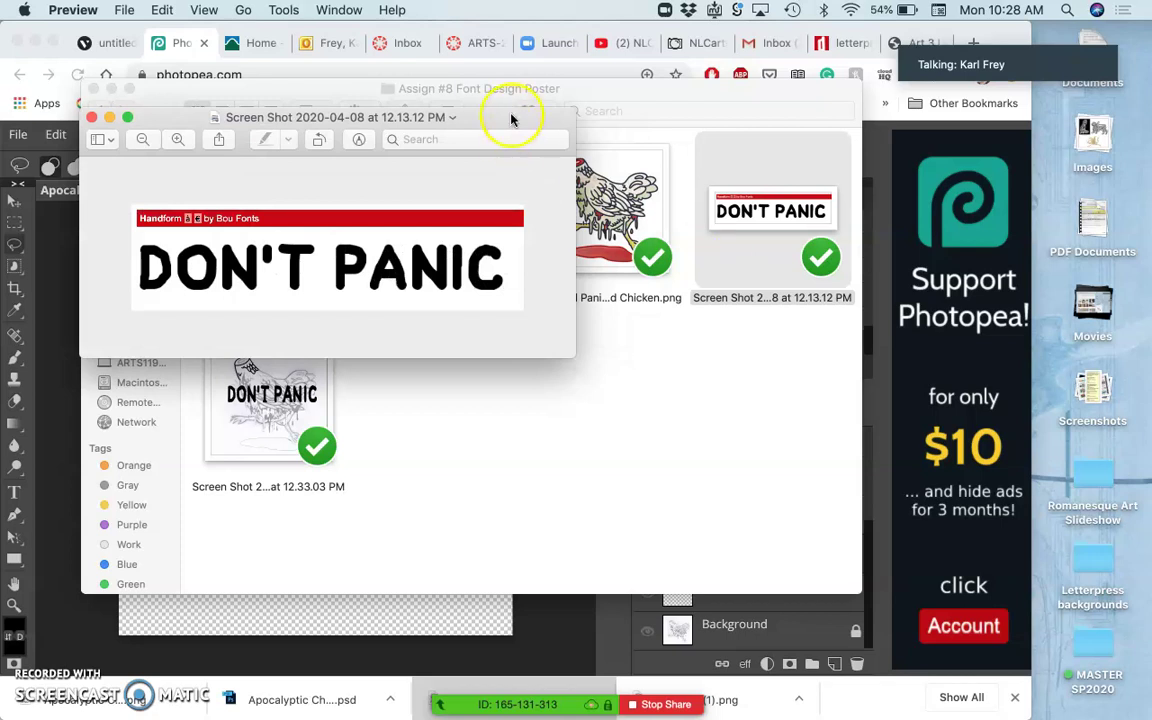
{"action": "left_click_drag", "start_coordinate": [511, 119], "coordinate": [450, 40]}
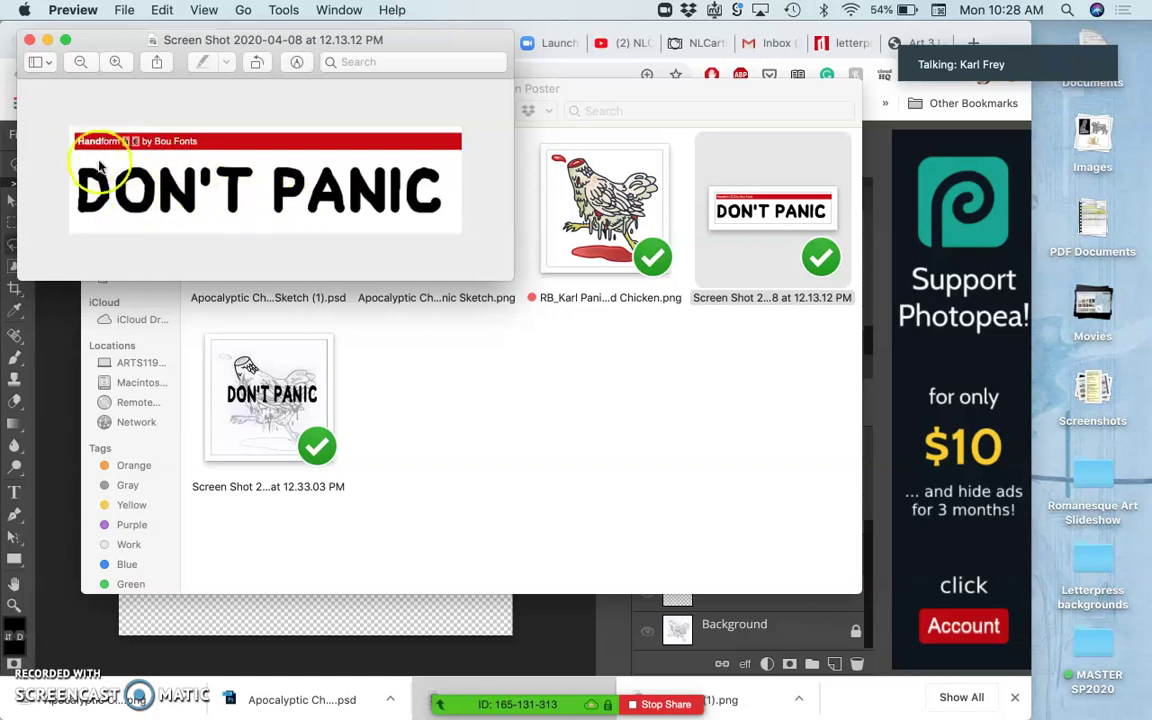
{"action": "left_click", "coordinate": [459, 325]}
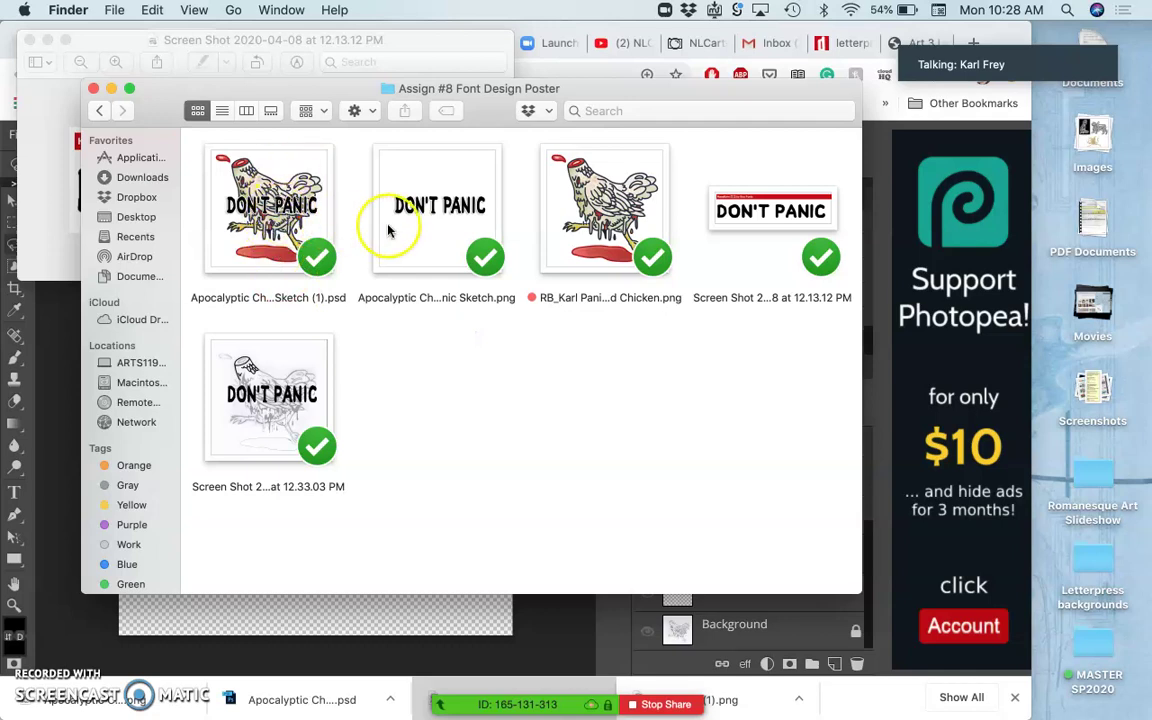
{"action": "double_click", "coordinate": [448, 236]}
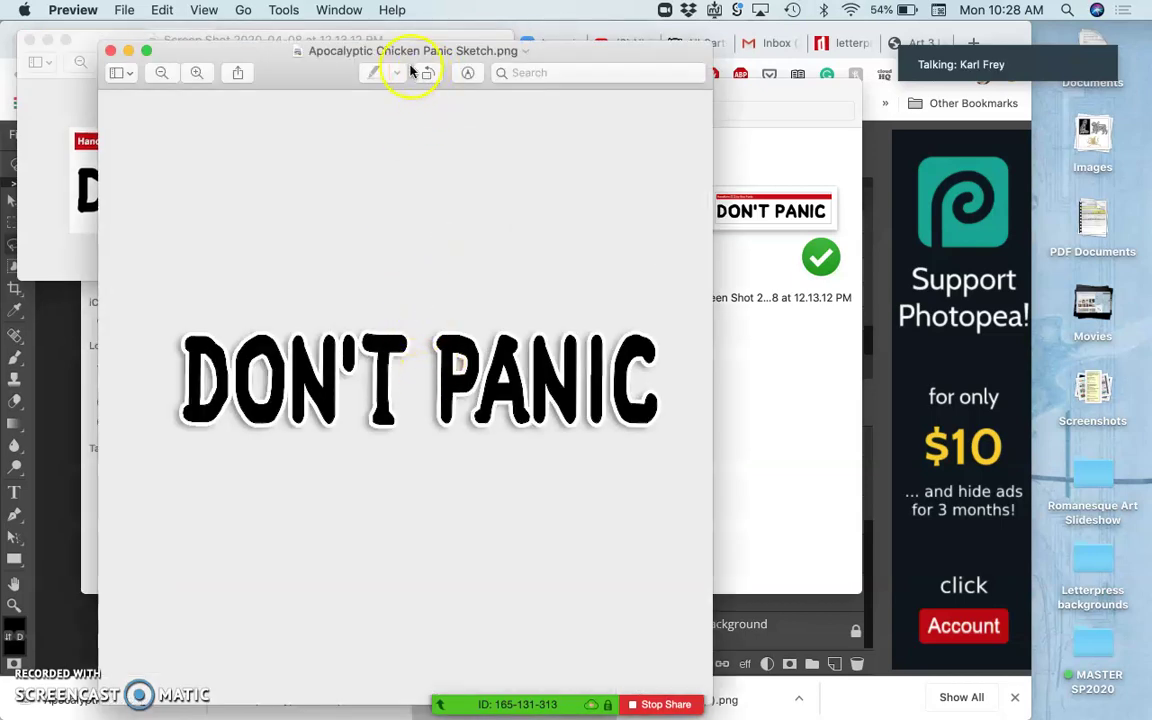
- Shift the sketch window right and overlap the screenshot window on it, lower and to the right
{"action": "left_click_drag", "start_coordinate": [335, 72], "coordinate": [373, 103]}
{"action": "left_click", "coordinate": [97, 177]}
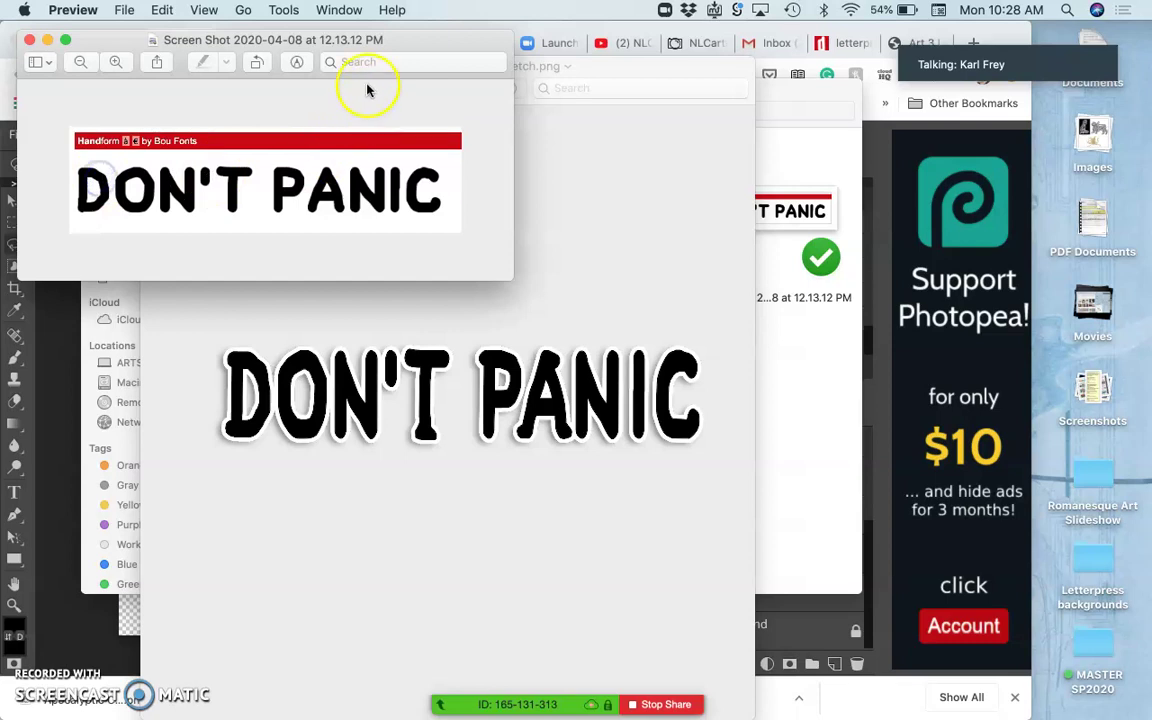
{"action": "left_click_drag", "start_coordinate": [399, 43], "coordinate": [572, 95]}
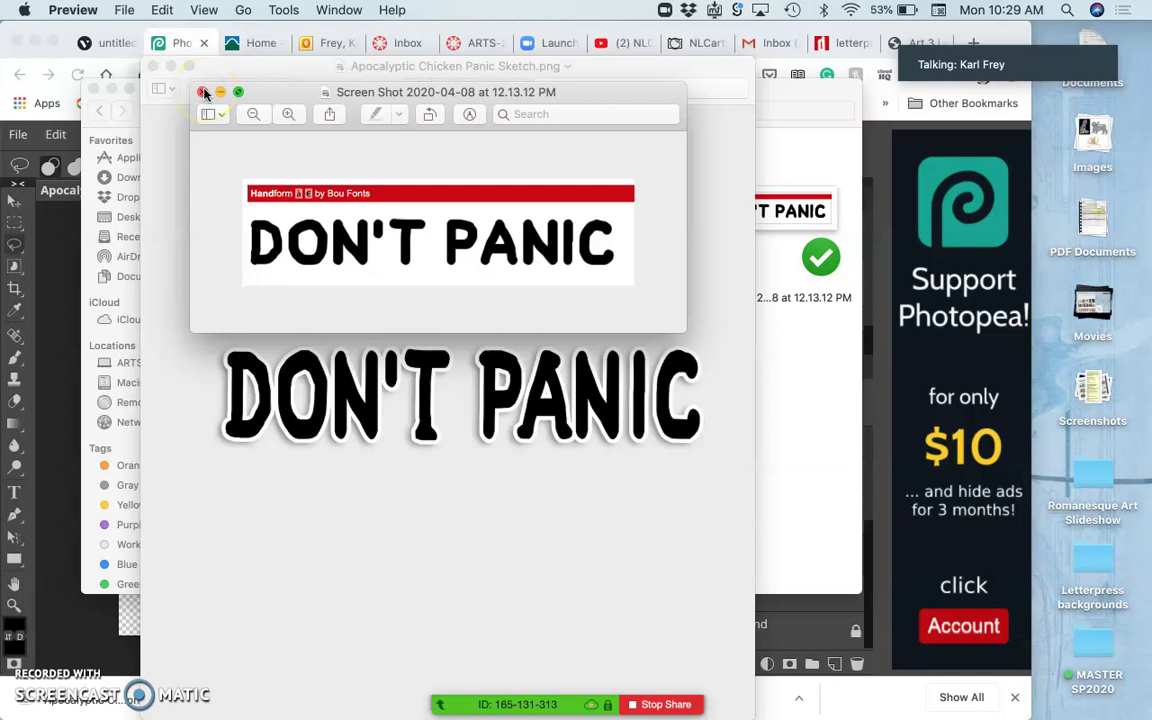
{"action": "left_click_drag", "start_coordinate": [301, 91], "coordinate": [157, 158]}
{"action": "left_click", "coordinate": [243, 87]}
{"action": "left_click", "coordinate": [243, 87]}
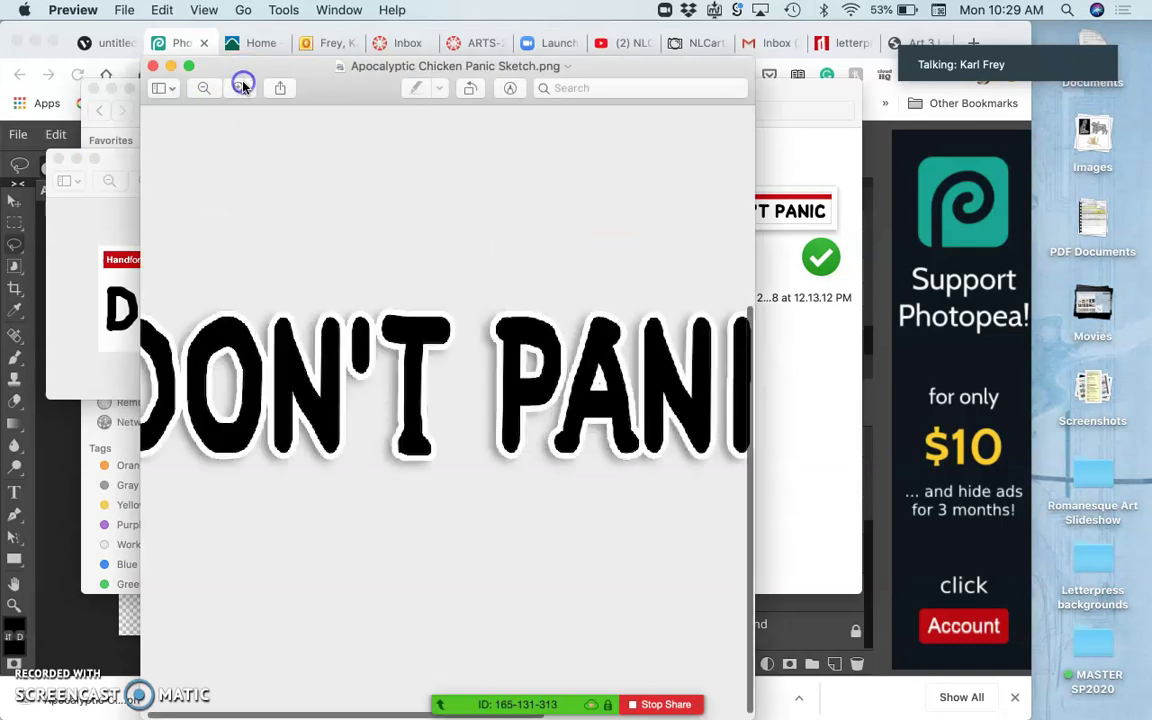
{"action": "left_click", "coordinate": [243, 87]}
{"action": "left_click", "coordinate": [243, 87]}
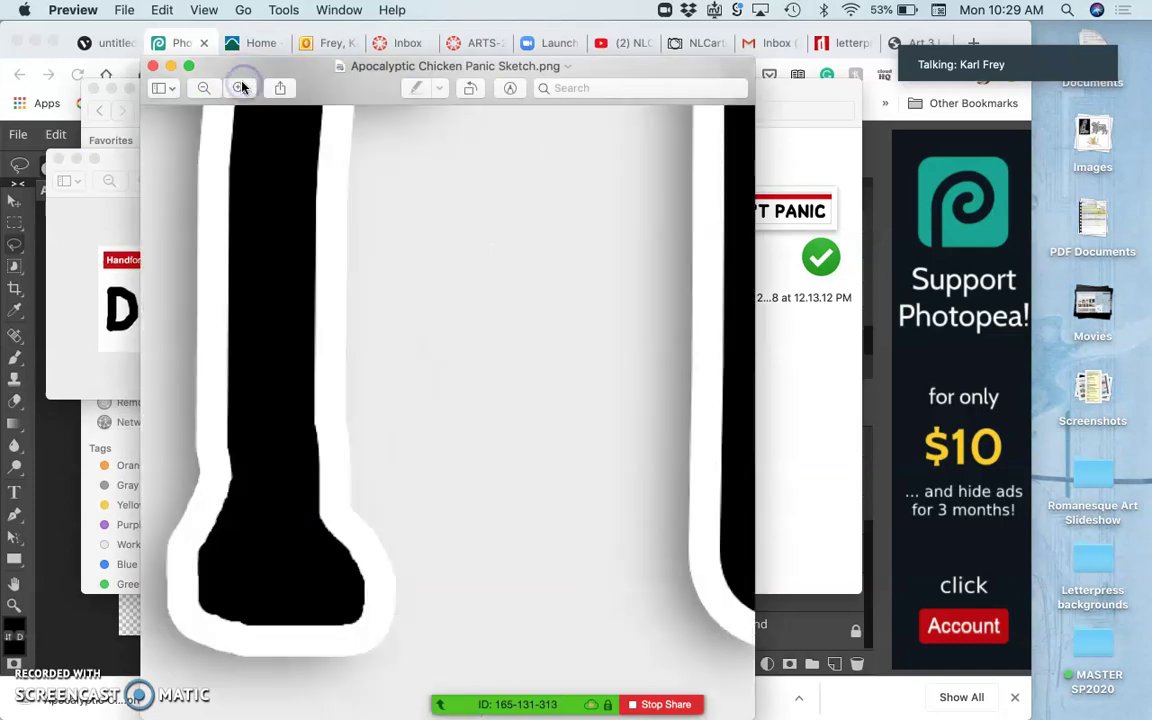
{"action": "left_click", "coordinate": [239, 87]}
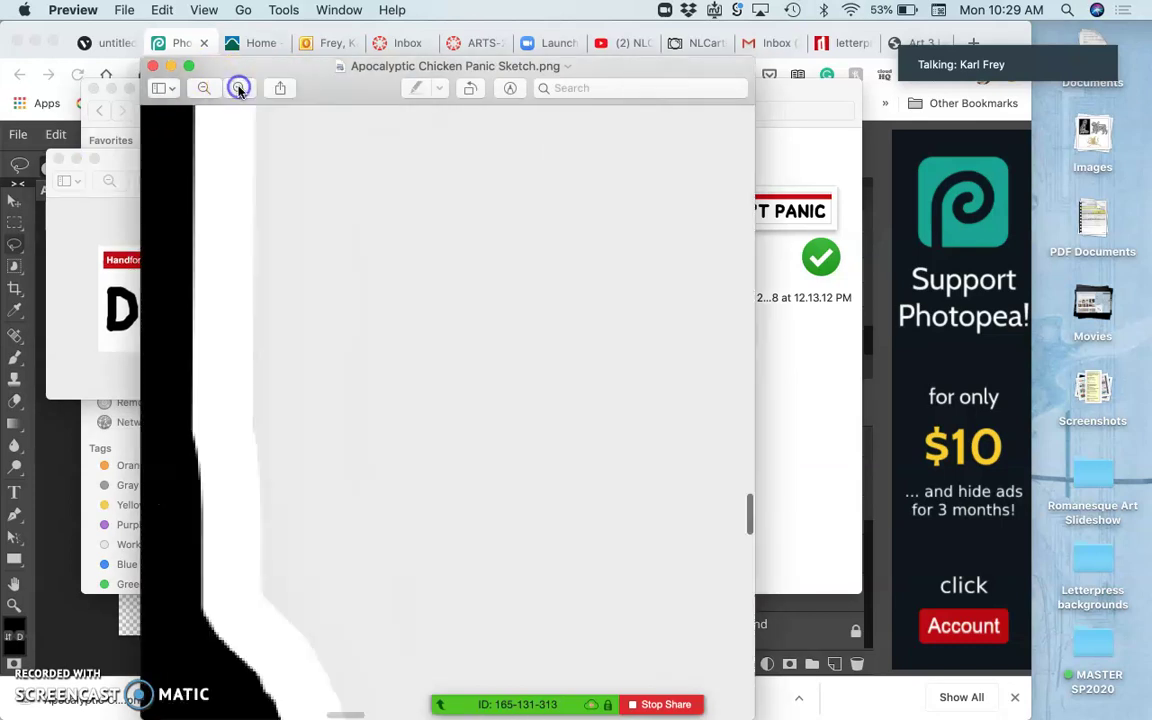
{"action": "left_click", "coordinate": [239, 87]}
{"action": "scroll", "coordinate": [264, 357], "scroll_direction": "left", "scroll_amount": 3}
{"action": "scroll", "coordinate": [264, 357], "scroll_direction": "left", "scroll_amount": 2}
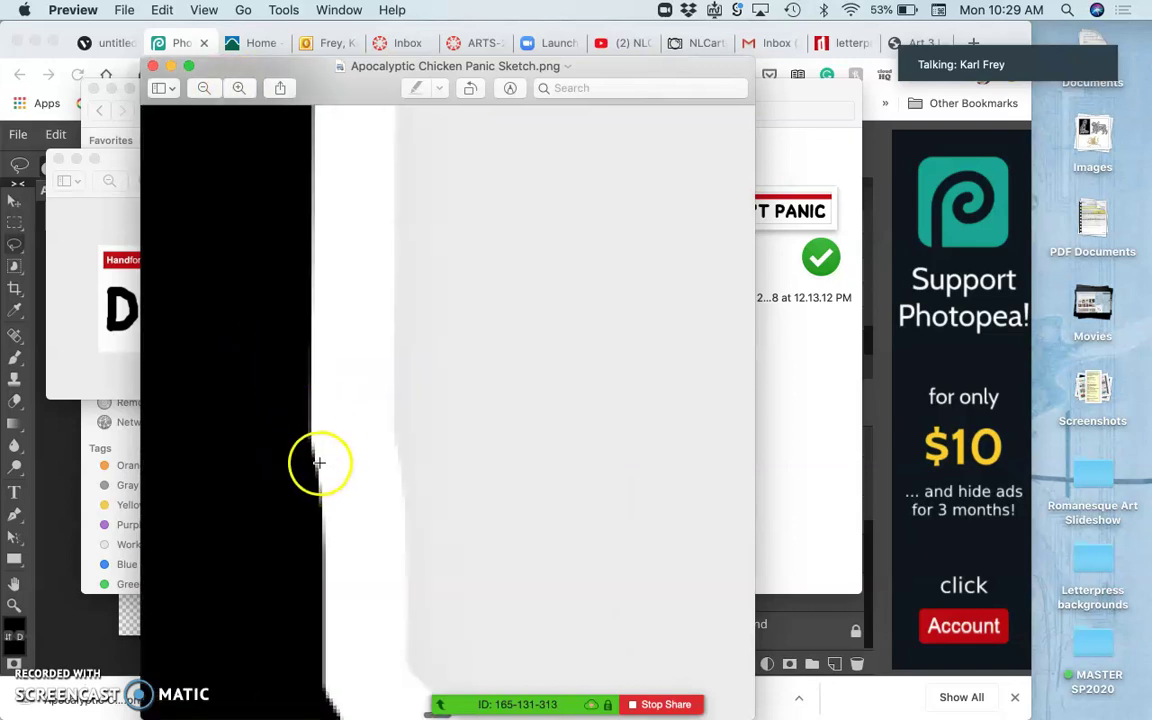
{"action": "key", "text": "super+minus"}
{"action": "key", "text": "super+minus"}
{"action": "key", "text": "super+minus"}
{"action": "key", "text": "super+minus"}
{"action": "key", "text": "super+minus"}
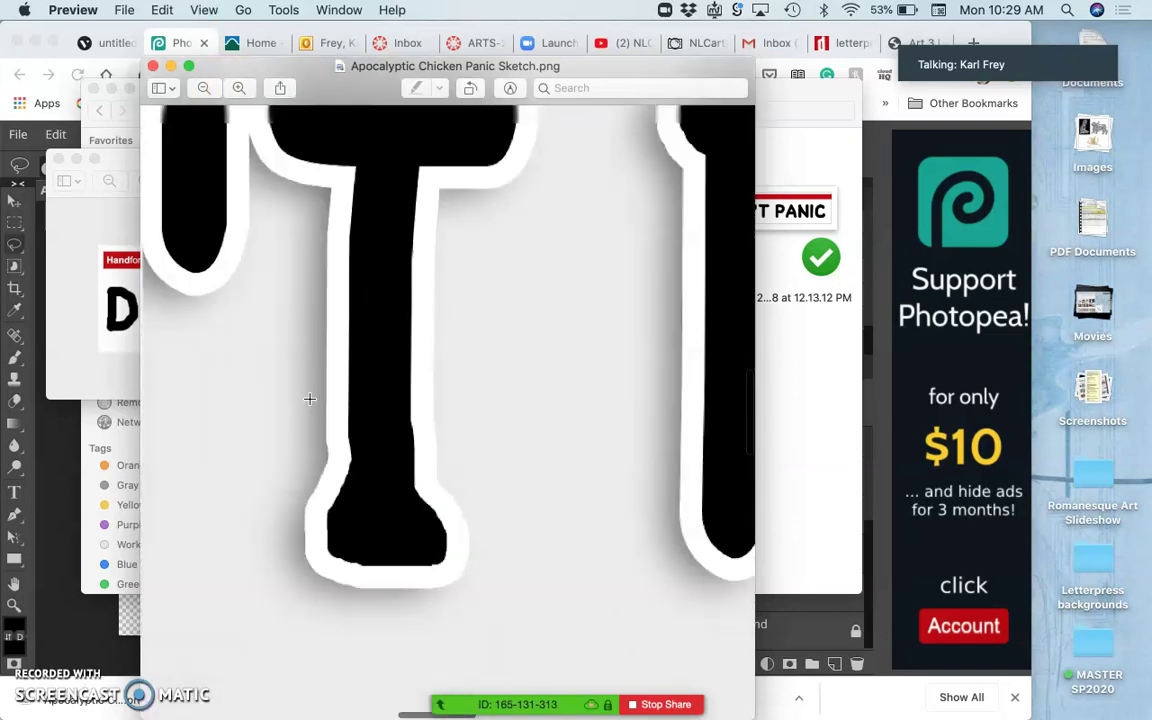
{"action": "key", "text": "super+minus"}
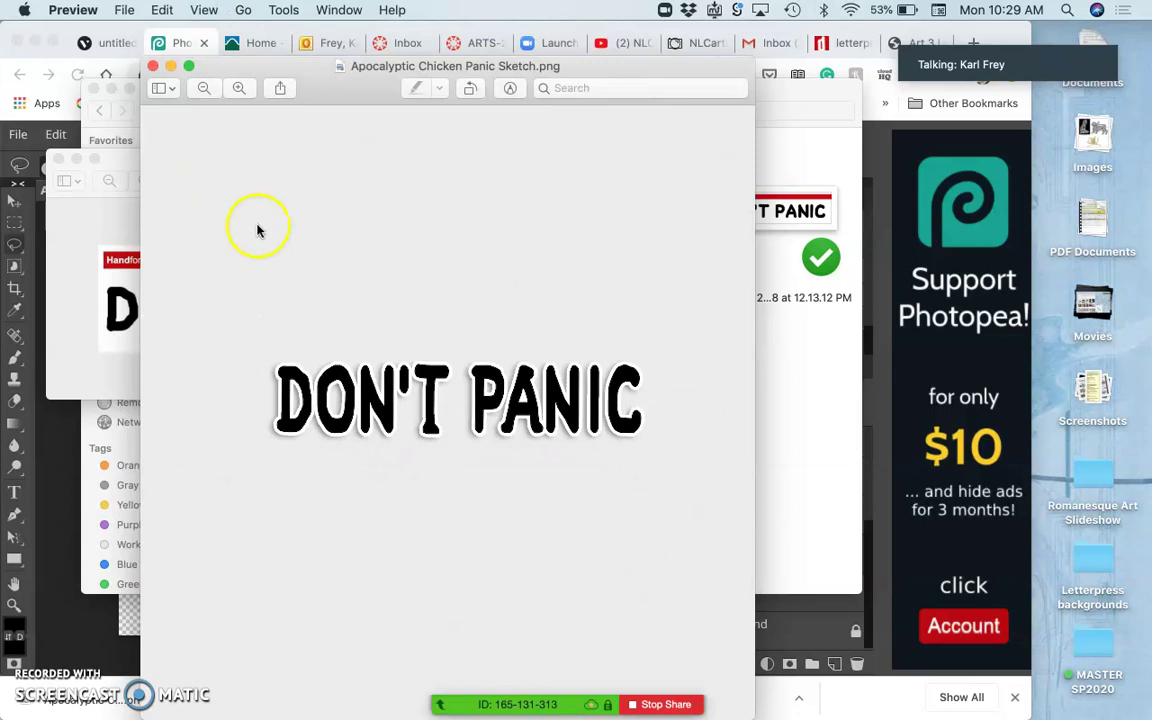
{"action": "key", "text": "super+plus"}
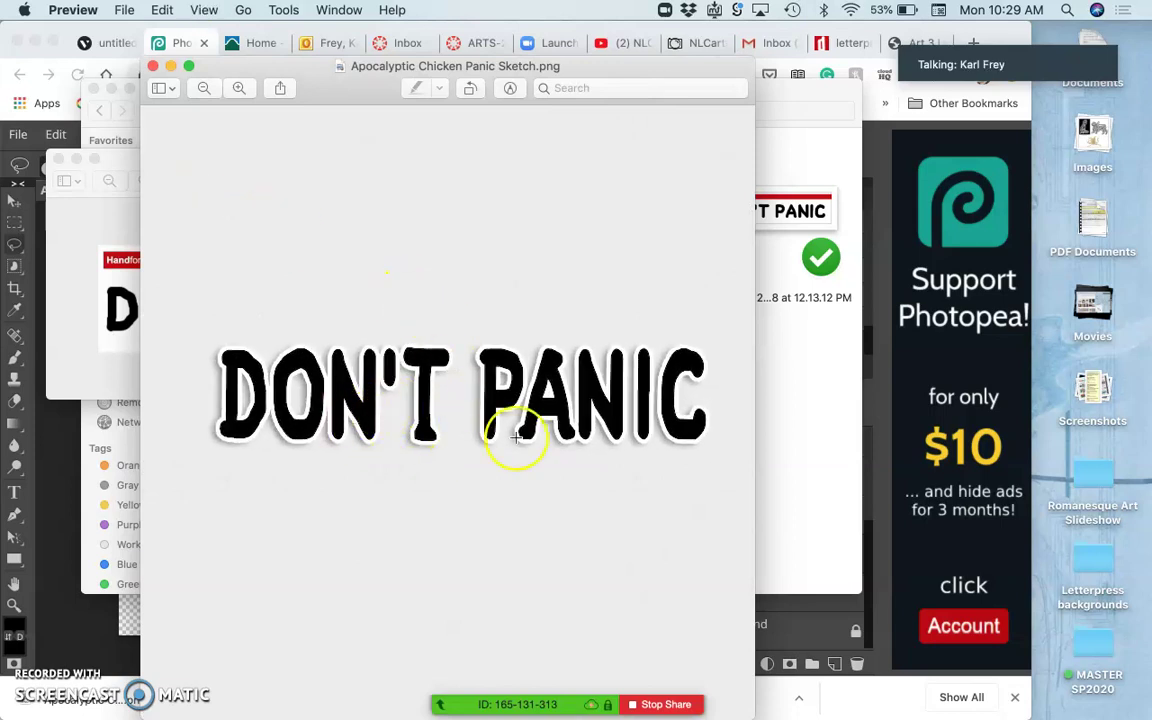
{"action": "left_click", "coordinate": [132, 243]}
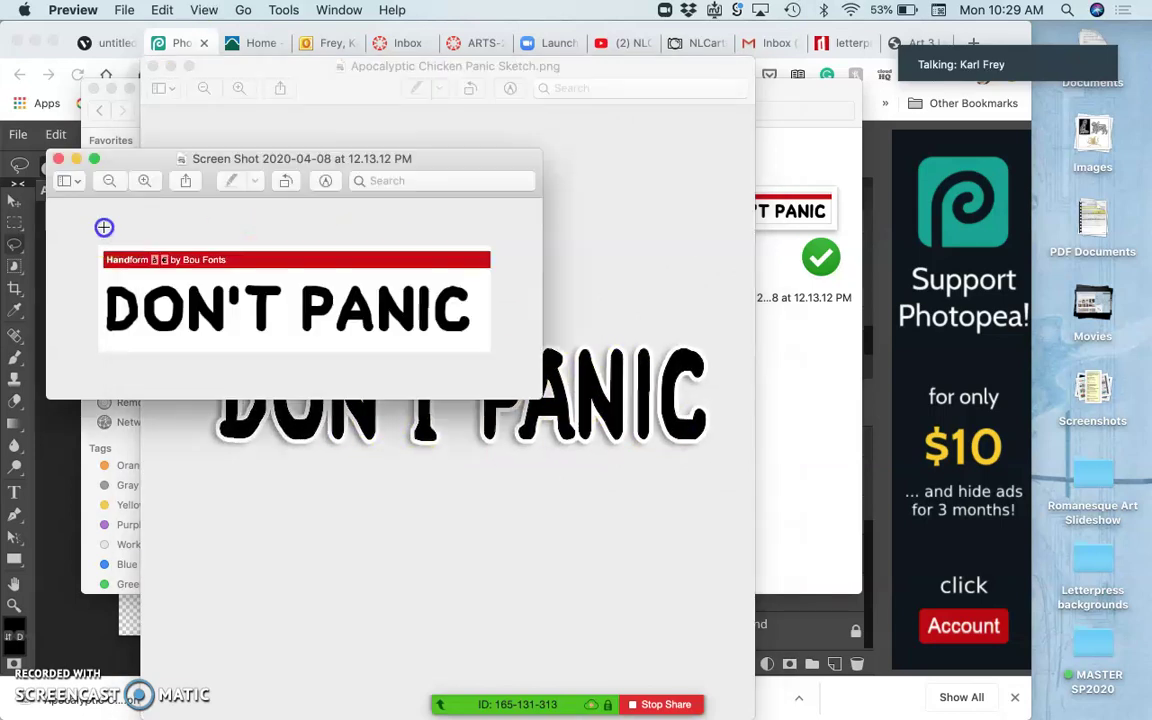
{"action": "left_click_drag", "start_coordinate": [231, 160], "coordinate": [342, 86]}
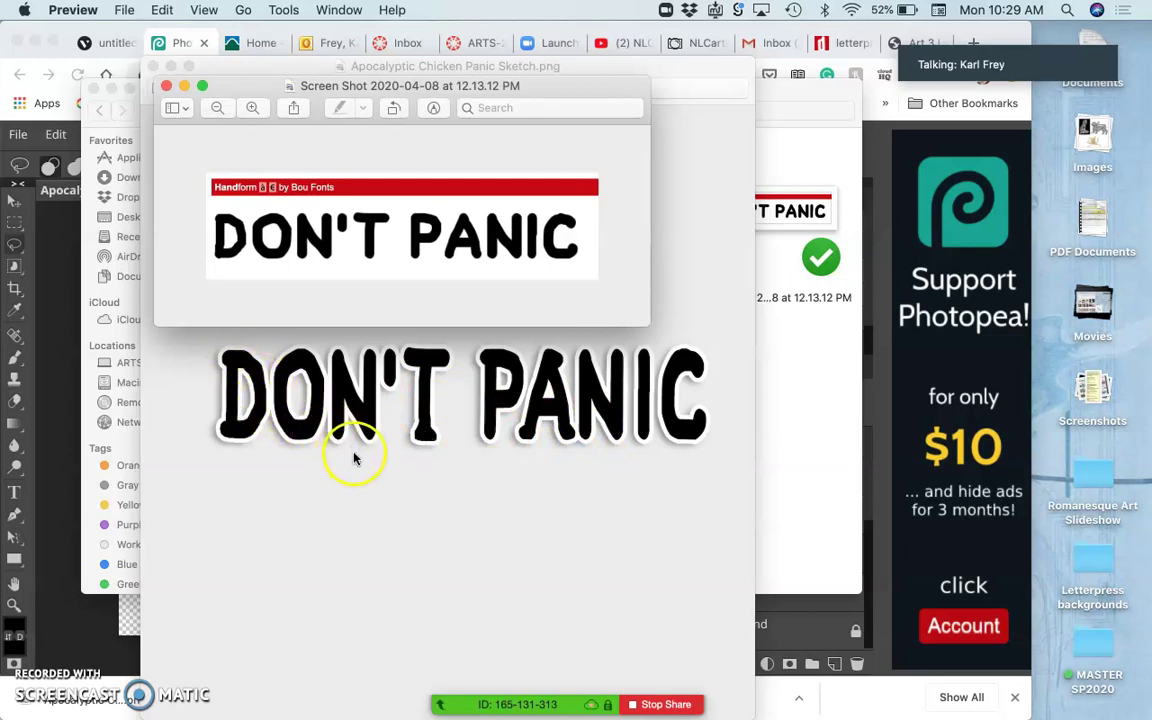
- Close the DON'T PANIC screenshot window in Preview
{"action": "left_click", "coordinate": [168, 87]}
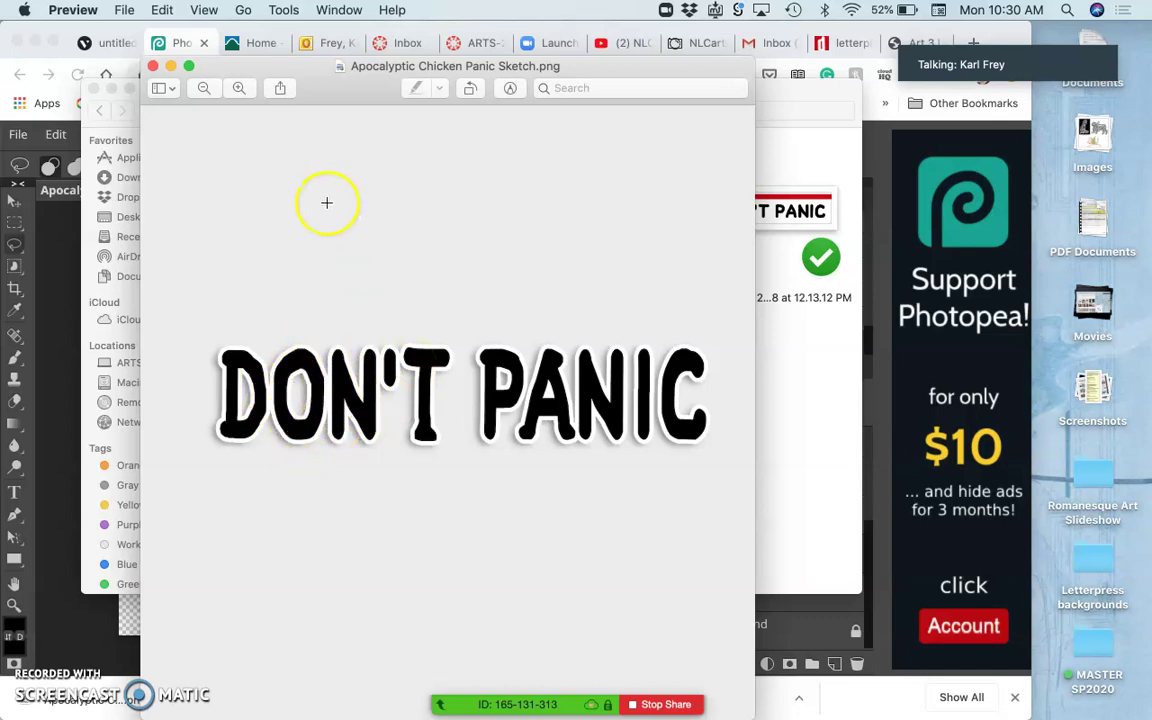
- Close the sketch window and return to the poster document in Photopea
{"action": "left_click", "coordinate": [152, 70]}
{"action": "left_click", "coordinate": [60, 263]}
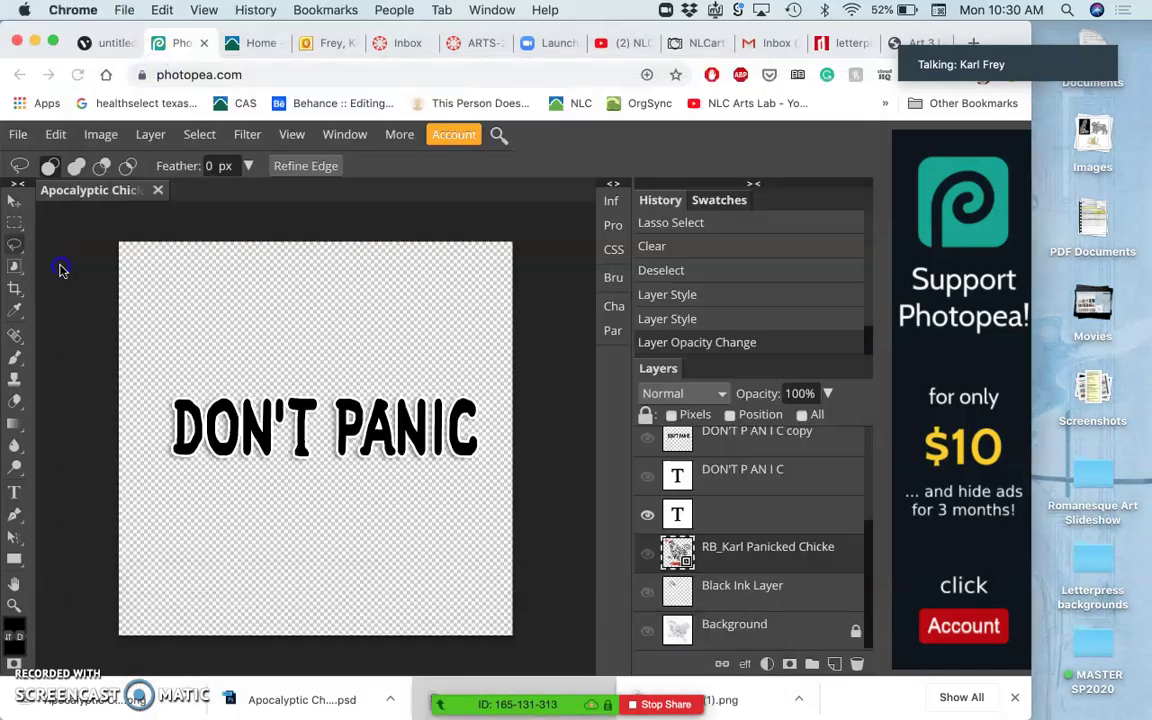
{"action": "scroll", "coordinate": [753, 514], "scroll_direction": "up", "scroll_amount": 3}
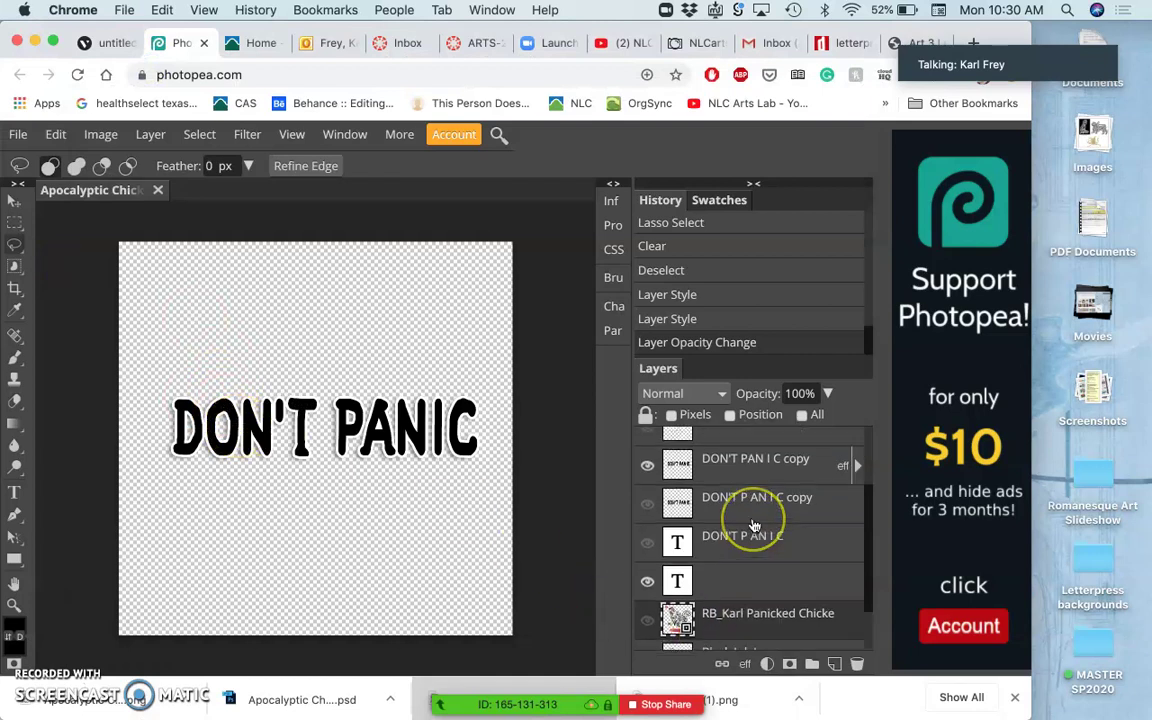
- Duplicate the DON'T PAN I C copy layer and hide the original
{"action": "left_click", "coordinate": [739, 530]}
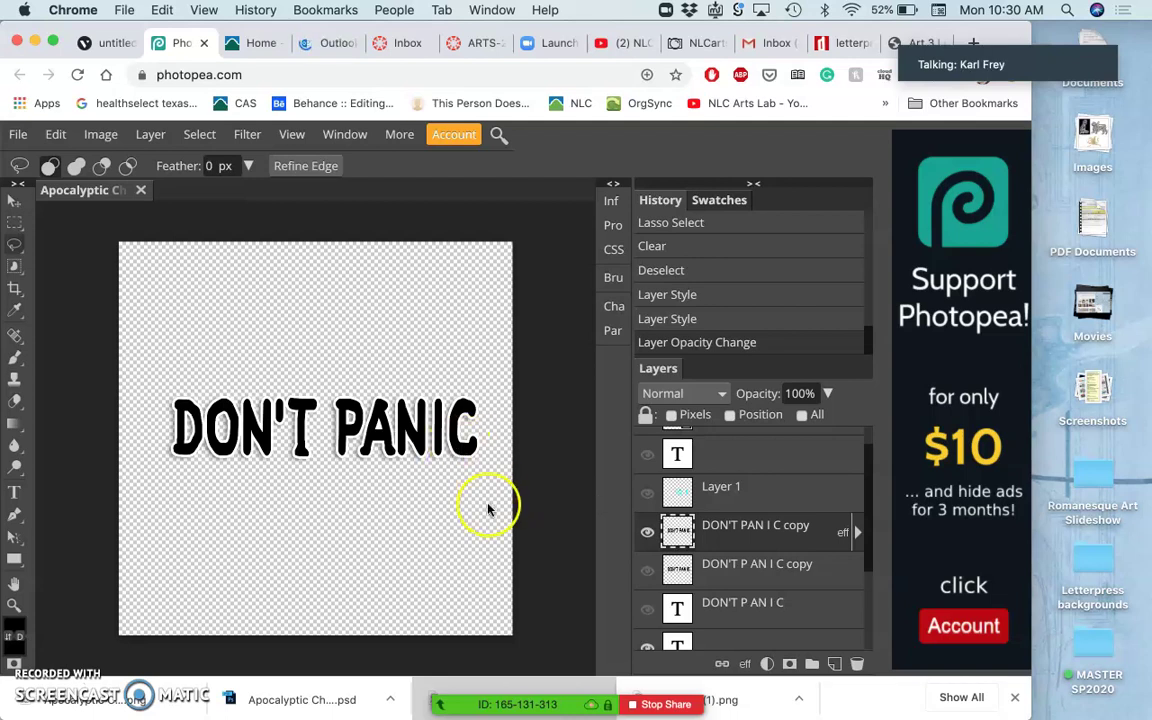
{"action": "key", "text": "super+j"}
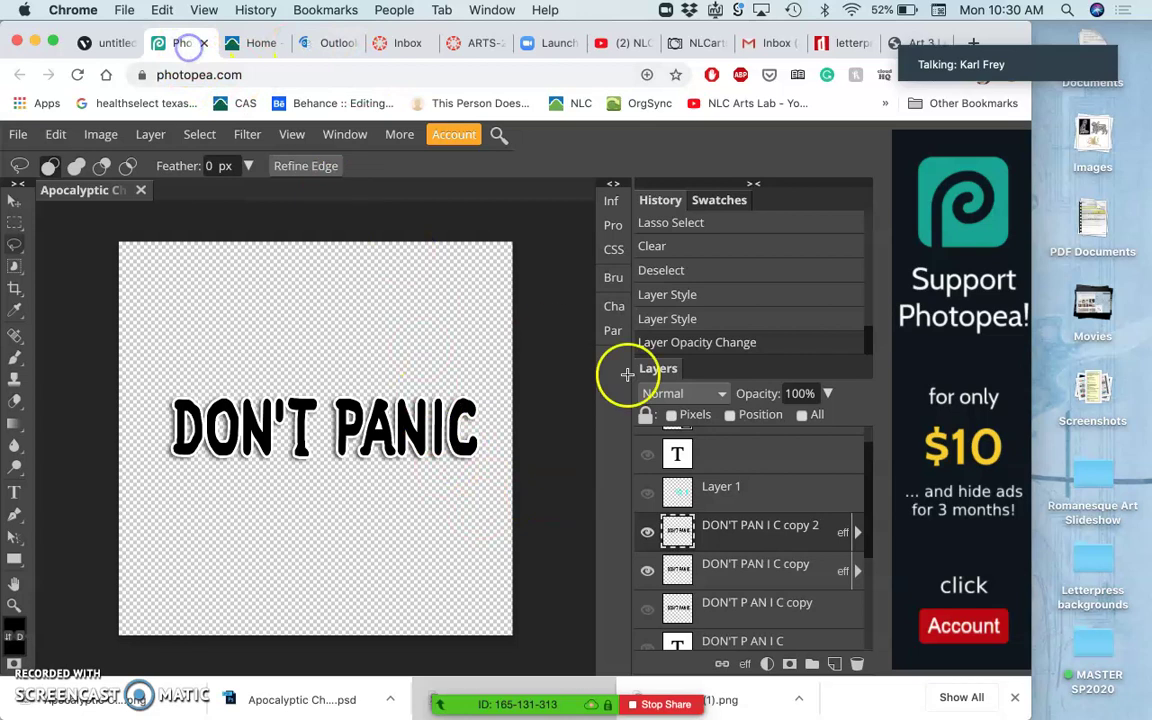
{"action": "left_click", "coordinate": [647, 571]}
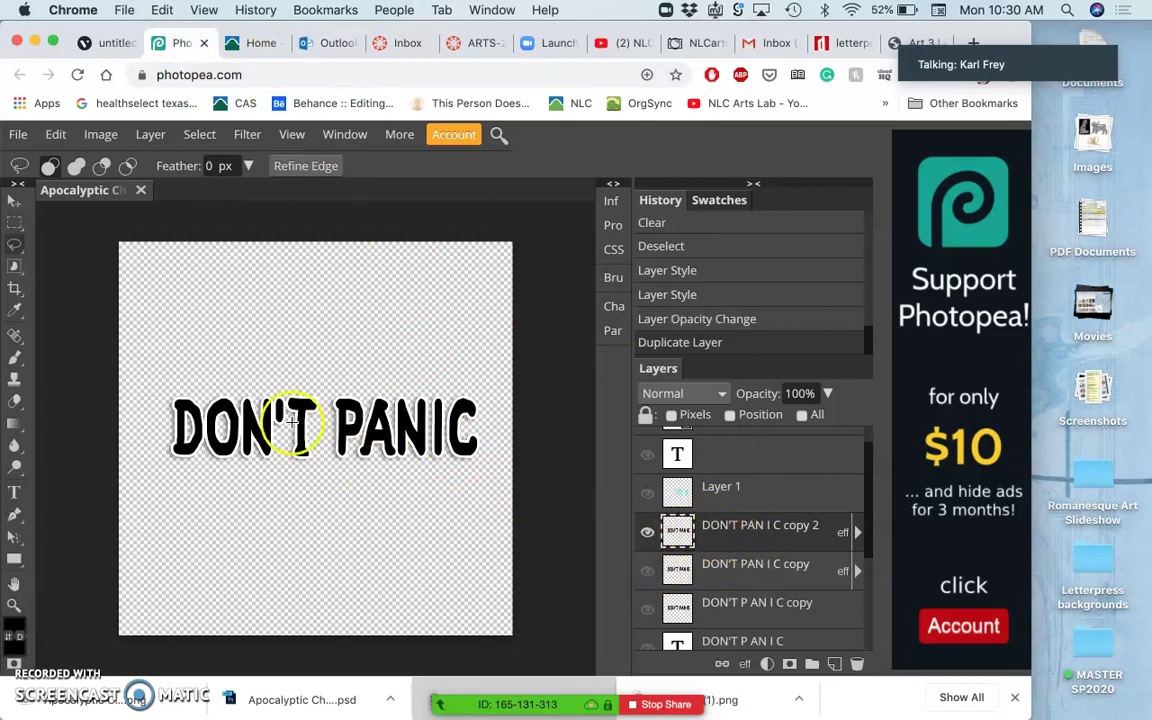
- Zoom in on the lettering and start a lasso outline around the letters NIC
{"action": "scroll", "coordinate": [292, 422], "scroll_direction": "up", "scroll_amount": 5}
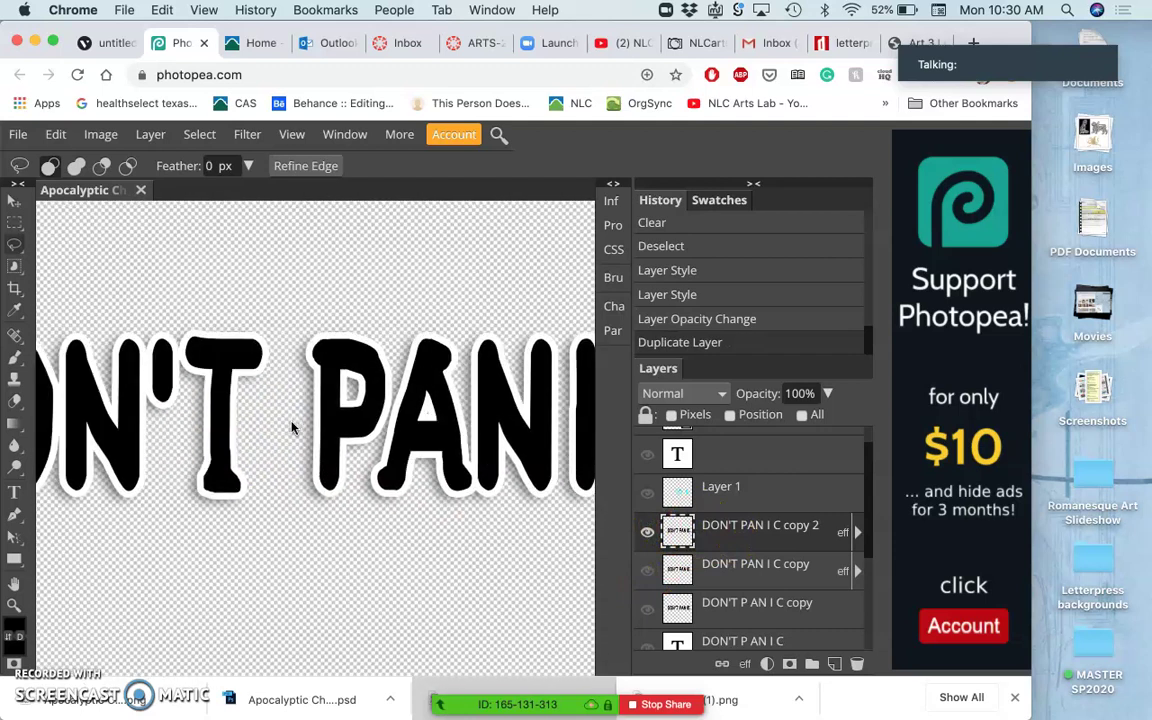
{"action": "scroll", "coordinate": [292, 428], "scroll_direction": "right", "scroll_amount": 5}
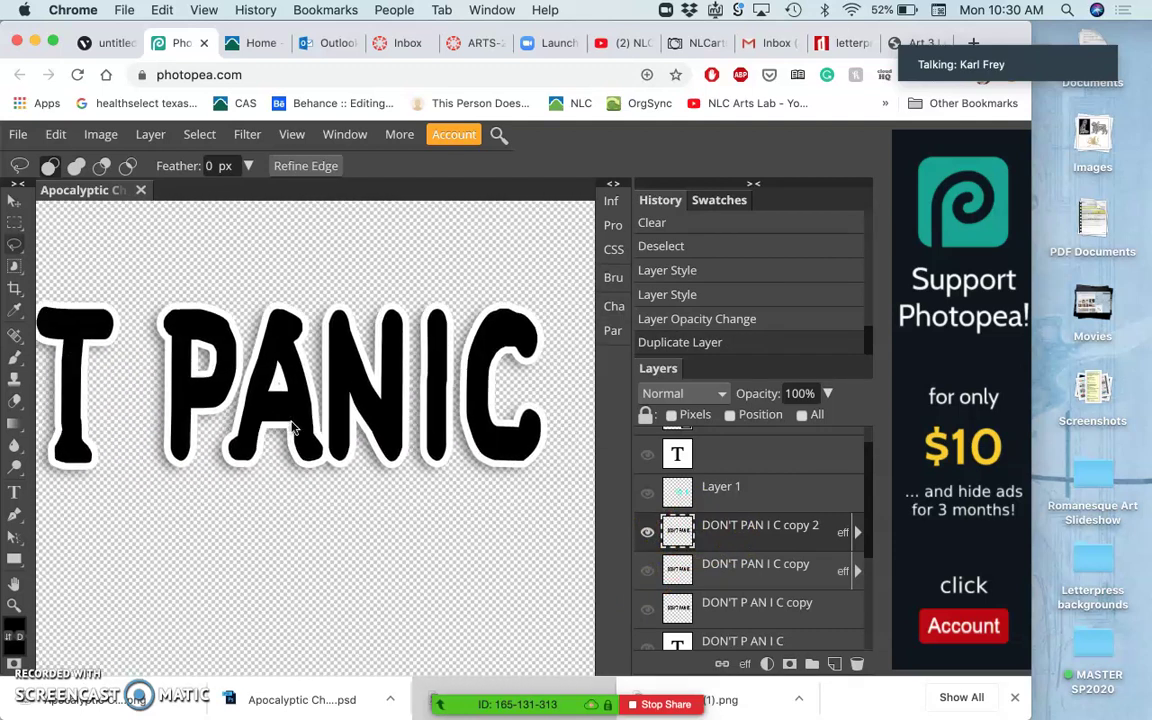
{"action": "mouse_move", "coordinate": [292, 428]}
{"action": "left_mouse_down"}
{"action": "mouse_move", "coordinate": [309, 437]}
{"action": "mouse_move", "coordinate": [309, 458]}
{"action": "mouse_move", "coordinate": [309, 430]}
{"action": "left_mouse_up"}
{"action": "left_click", "coordinate": [16, 248]}
{"action": "left_click_drag", "start_coordinate": [291, 278], "coordinate": [306, 301]}
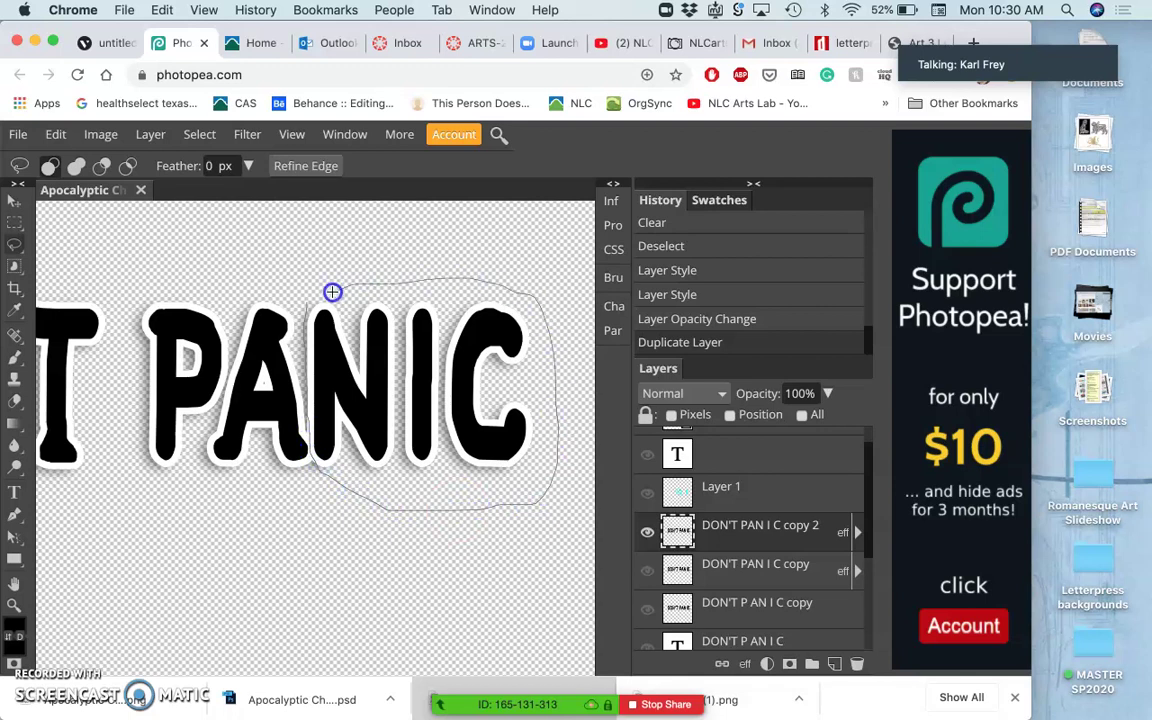
- Complete the lasso around NIC and shift those letters a few pixels with the Move tool
{"action": "left_click_drag", "start_coordinate": [310, 298], "coordinate": [308, 299]}
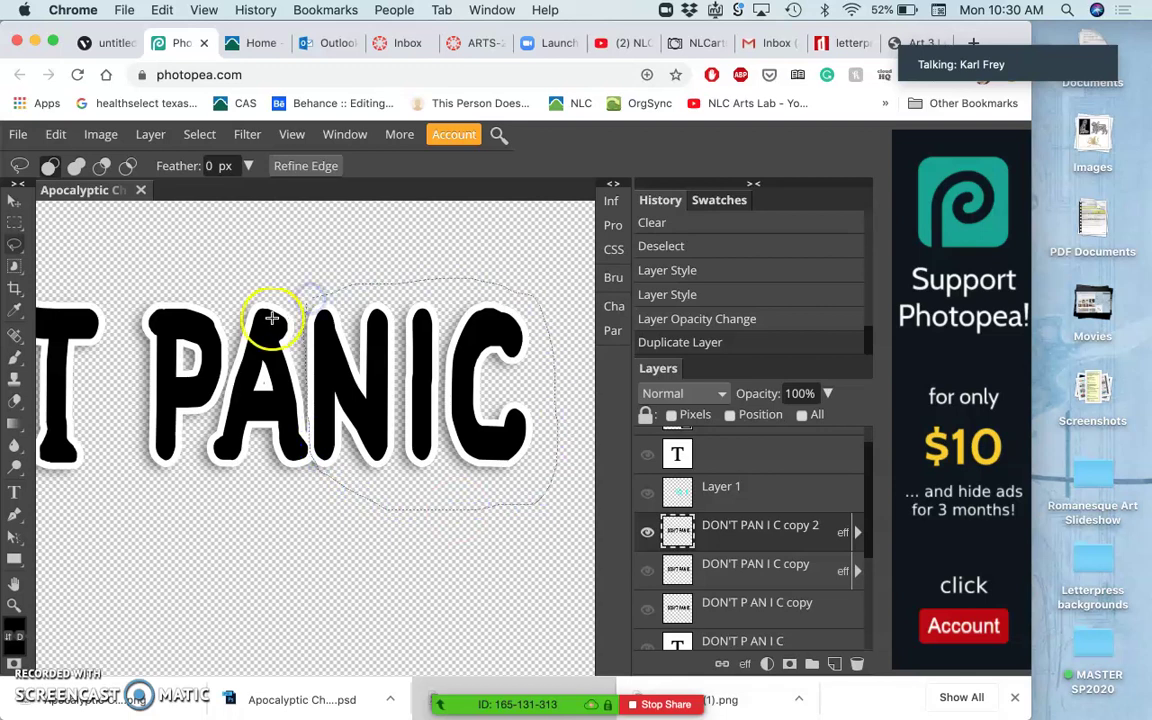
{"action": "left_click", "coordinate": [13, 205]}
{"action": "left_click", "coordinate": [435, 403]}
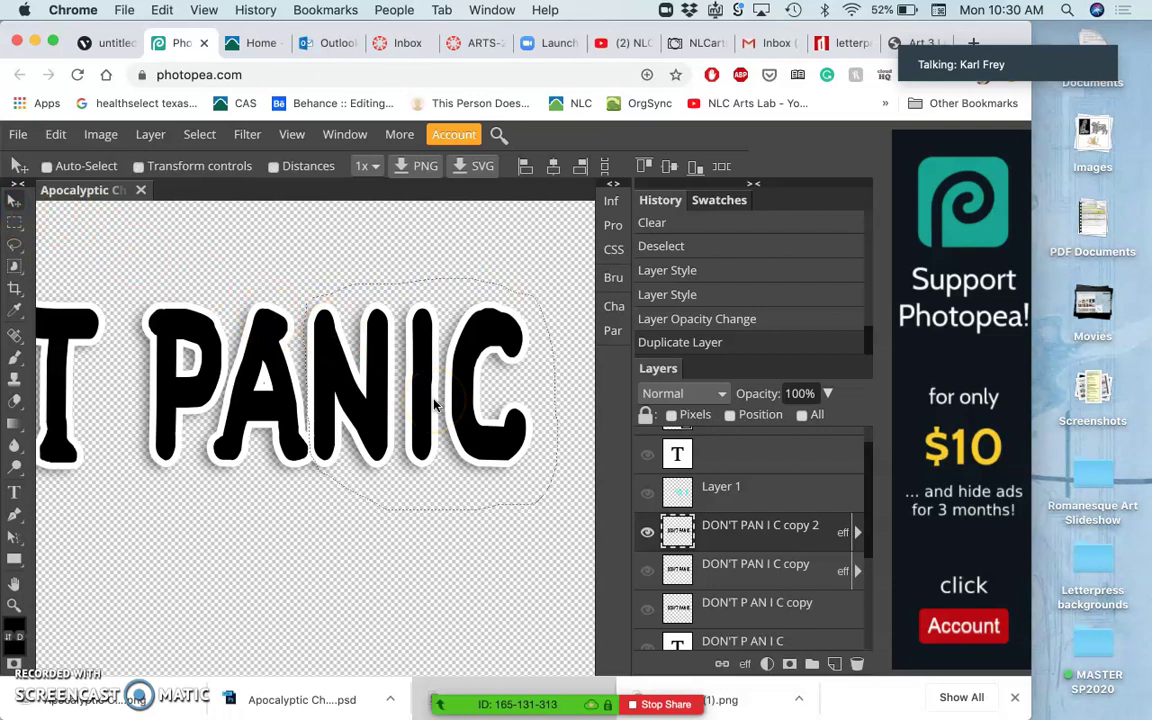
{"action": "left_click_drag", "start_coordinate": [435, 403], "coordinate": [436, 404]}
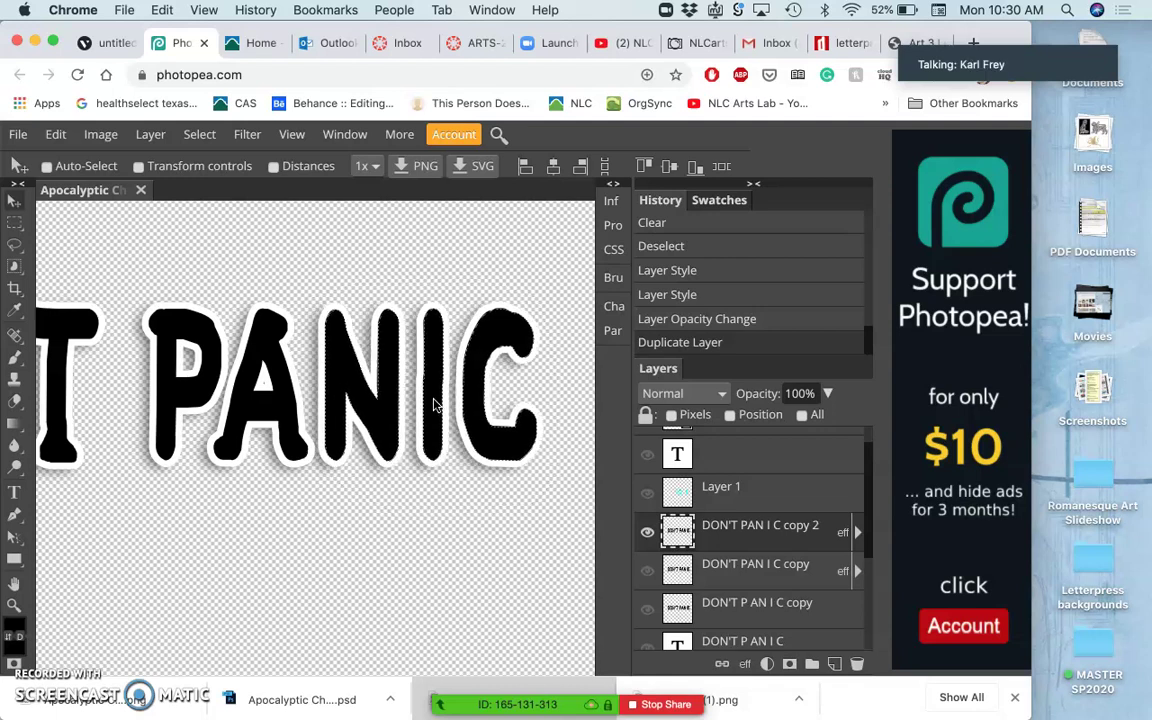
{"action": "mouse_move", "coordinate": [380, 420]}
{"action": "left_mouse_down"}
{"action": "mouse_move", "coordinate": [368, 442]}
{"action": "mouse_move", "coordinate": [281, 484]}
{"action": "left_mouse_up"}
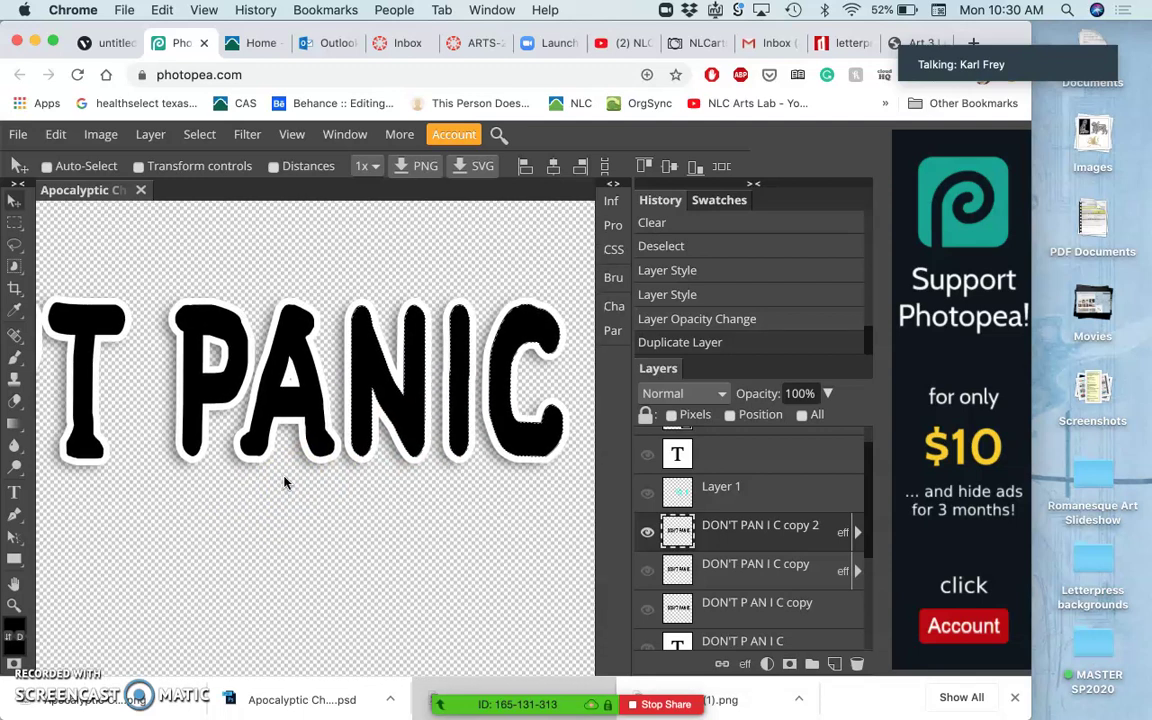
- Nudge the PANIC letters slightly right once more and pan the view back left
{"action": "left_click", "coordinate": [257, 470]}
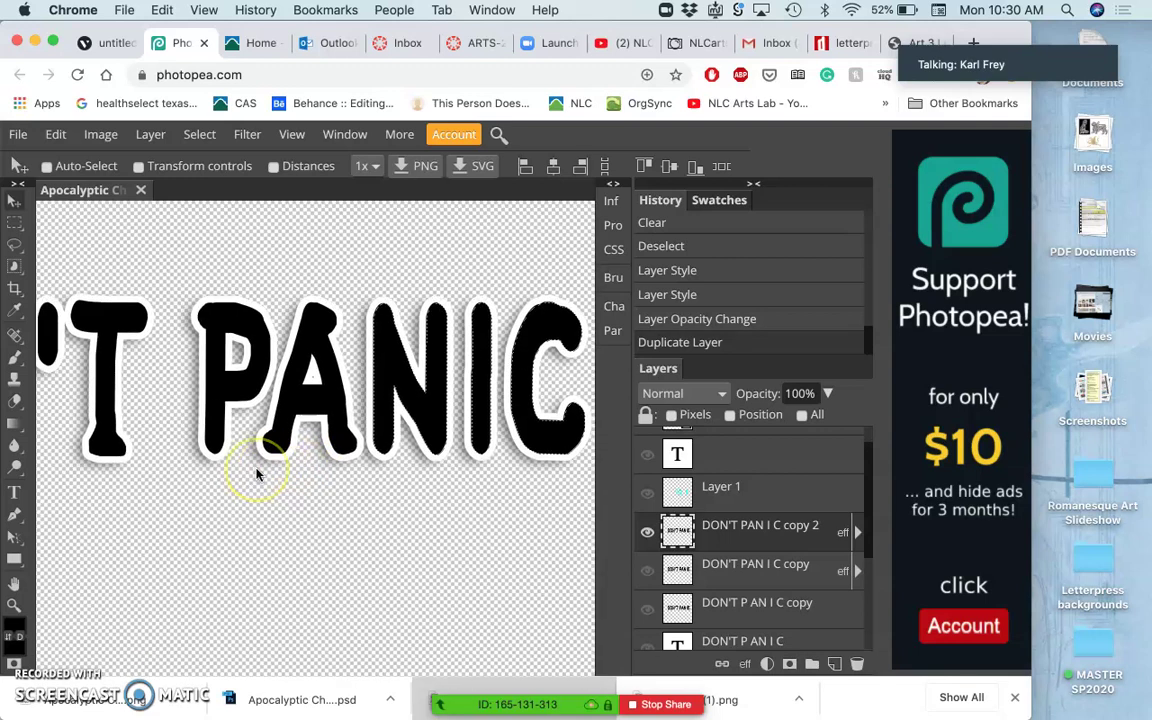
{"action": "scroll", "coordinate": [257, 470], "scroll_direction": "left", "scroll_amount": 10}
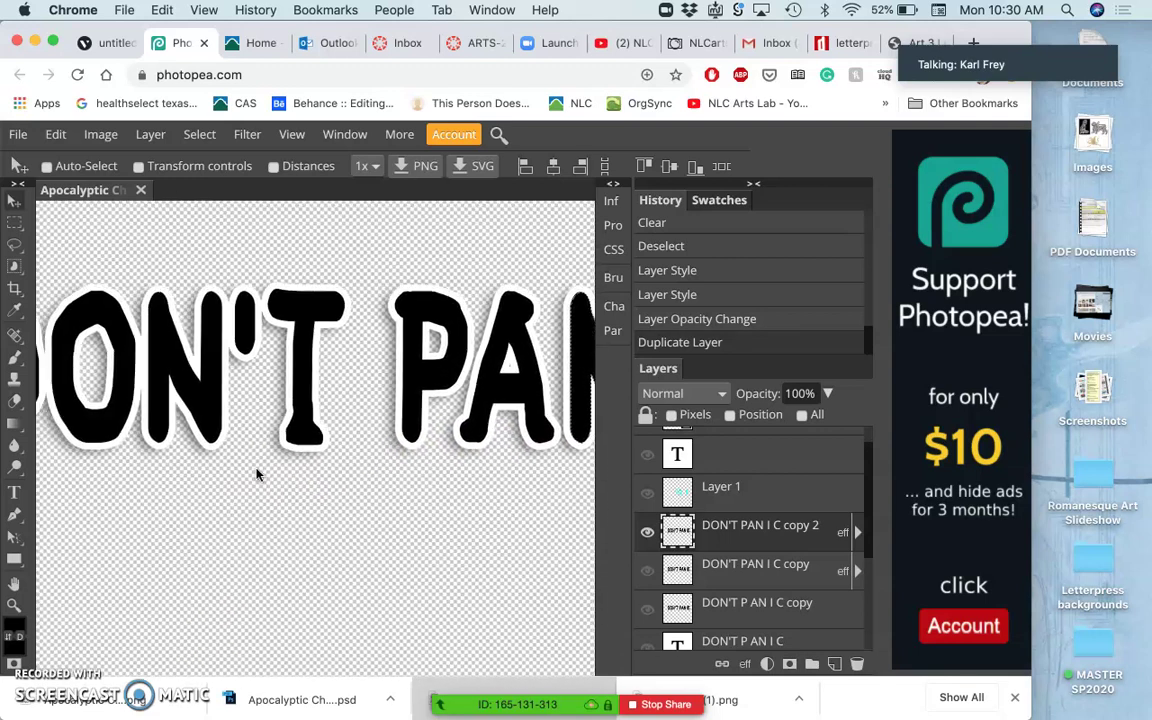
{"action": "scroll", "coordinate": [257, 470], "scroll_direction": "left", "scroll_amount": 5}
{"action": "left_click", "coordinate": [390, 340]}
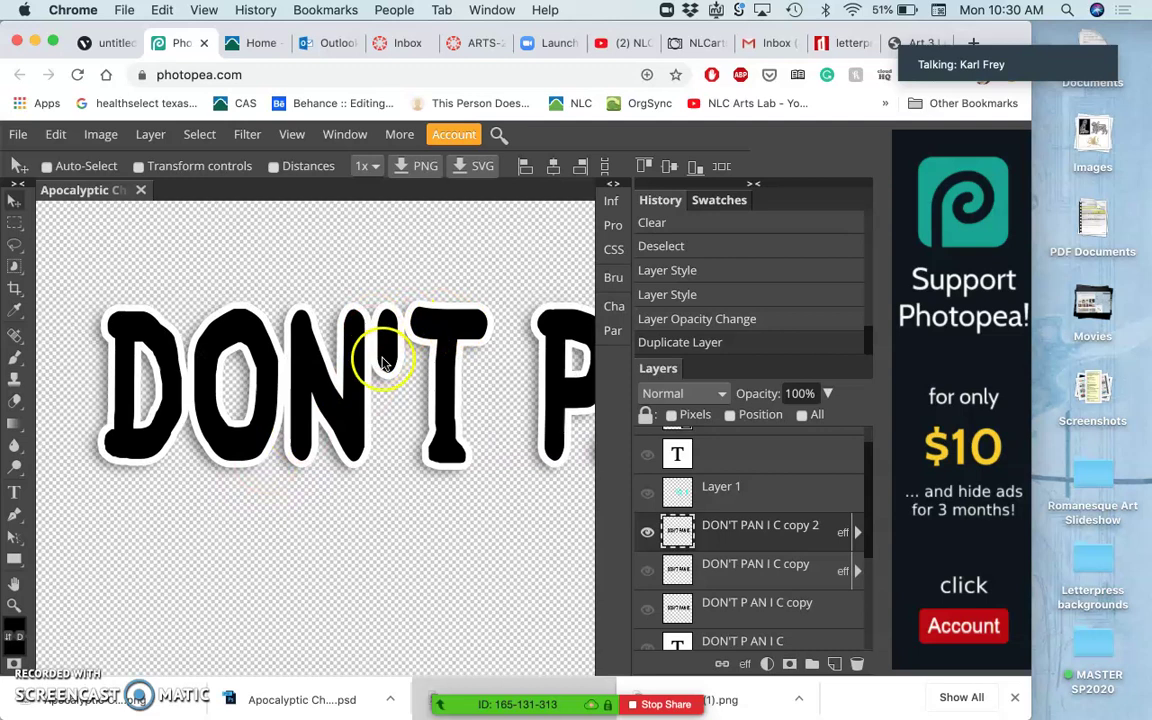
- Lasso the DON' letters, shift them slightly left, and deselect
{"action": "left_click", "coordinate": [16, 247]}
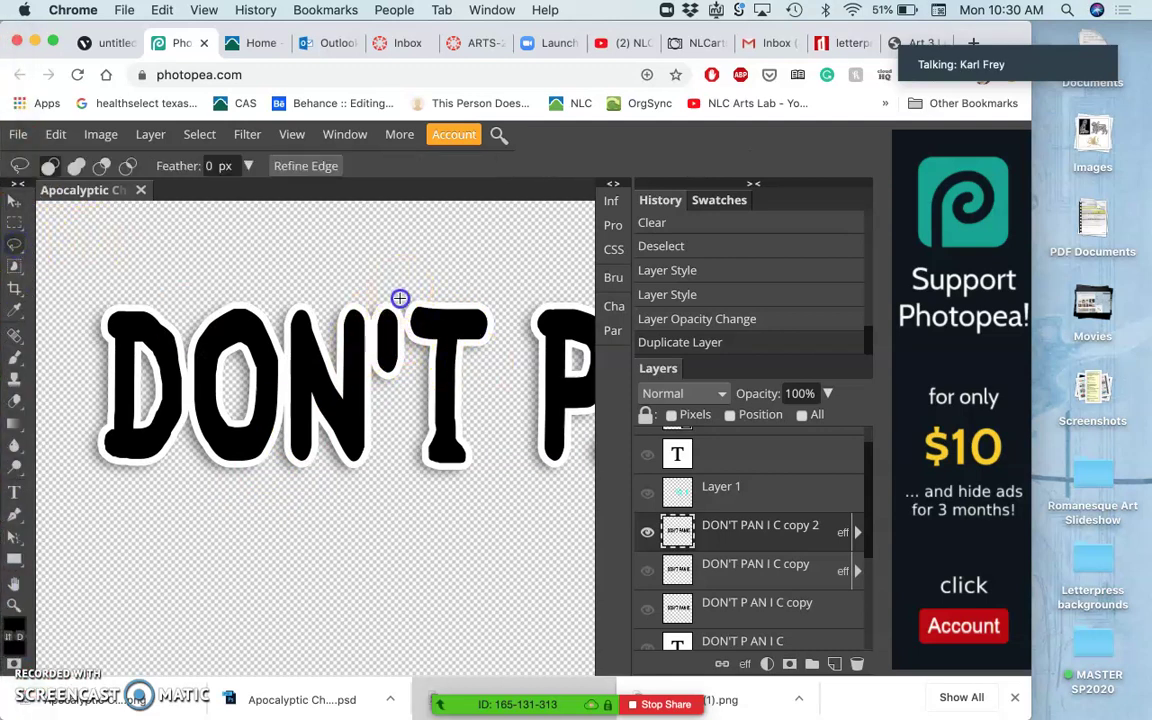
{"action": "left_click_drag", "start_coordinate": [399, 353], "coordinate": [382, 450]}
{"action": "mouse_move", "coordinate": [321, 490]}
{"action": "left_mouse_down"}
{"action": "mouse_move", "coordinate": [67, 460]}
{"action": "mouse_move", "coordinate": [77, 323]}
{"action": "mouse_move", "coordinate": [107, 265]}
{"action": "mouse_move", "coordinate": [374, 263]}
{"action": "mouse_move", "coordinate": [401, 298]}
{"action": "left_mouse_up"}
{"action": "left_click", "coordinate": [14, 201]}
{"action": "left_click_drag", "start_coordinate": [320, 320], "coordinate": [316, 320]}
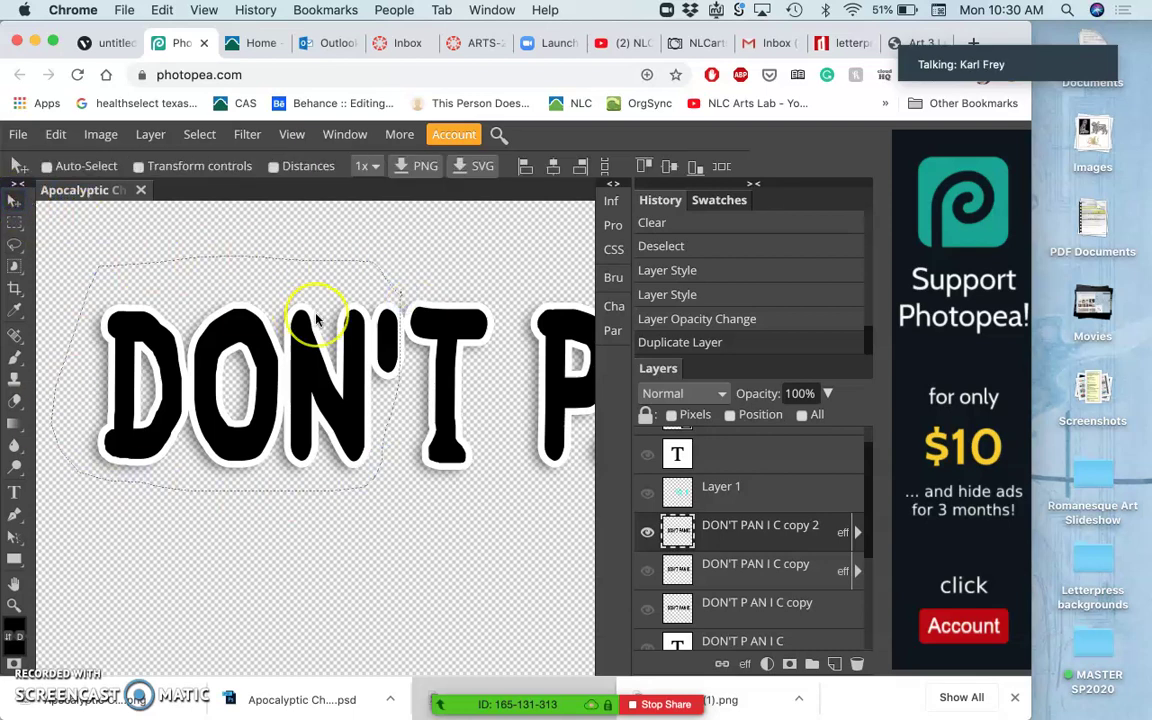
{"action": "key", "text": "ctrl+d"}
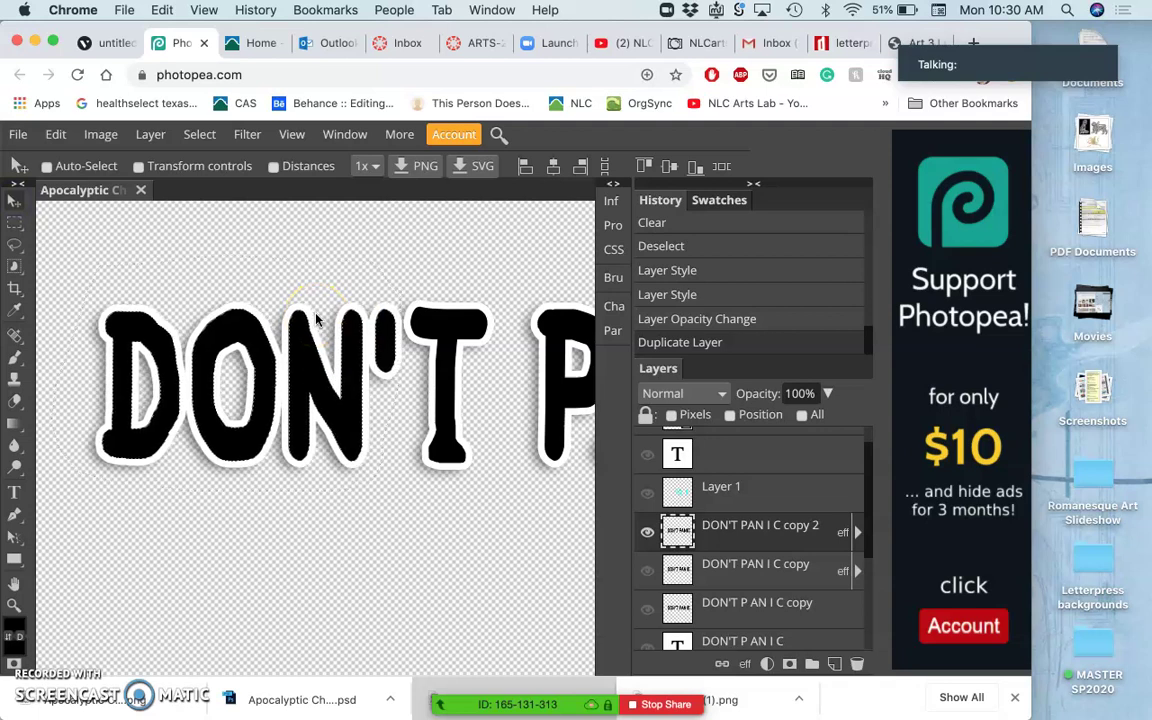
{"action": "mouse_move", "coordinate": [316, 320]}
{"action": "left_mouse_down"}
{"action": "mouse_move", "coordinate": [404, 321]}
{"action": "mouse_move", "coordinate": [380, 352]}
{"action": "mouse_move", "coordinate": [224, 288]}
{"action": "left_mouse_up"}
- Reselect the DON letters with the lasso and nudge them again
{"action": "left_click", "coordinate": [15, 244]}
{"action": "left_click", "coordinate": [362, 291]}
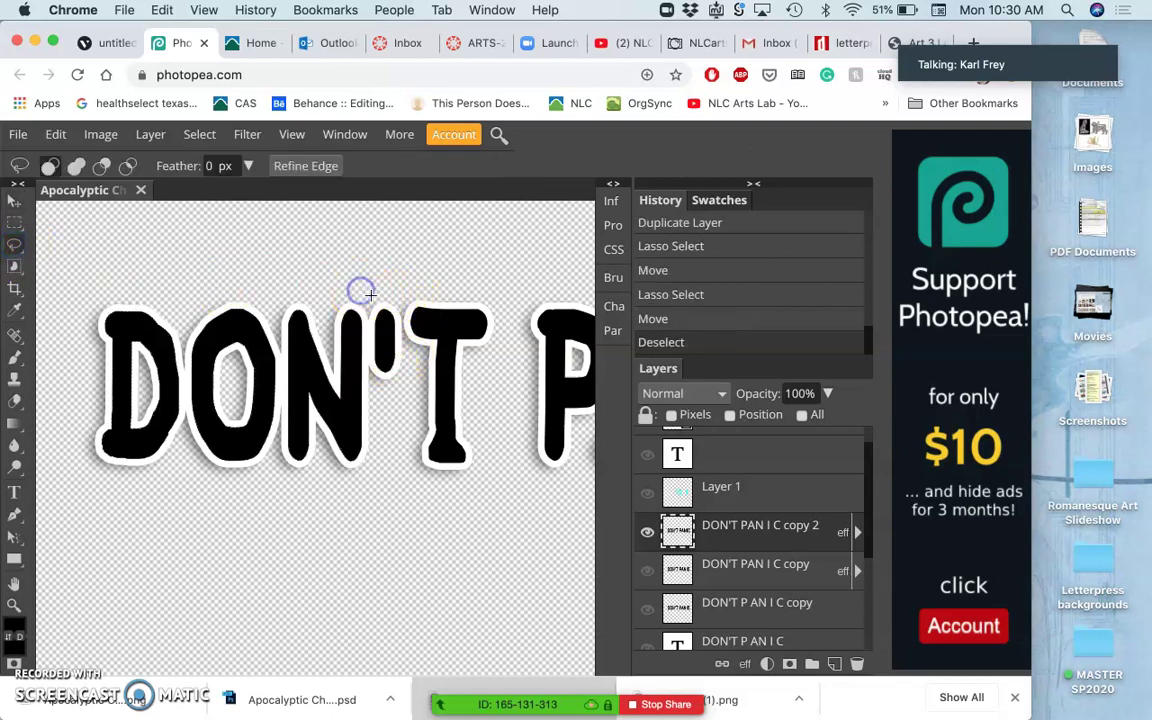
{"action": "mouse_move", "coordinate": [368, 393]}
{"action": "left_mouse_down"}
{"action": "mouse_move", "coordinate": [367, 520]}
{"action": "mouse_move", "coordinate": [238, 531]}
{"action": "mouse_move", "coordinate": [91, 493]}
{"action": "mouse_move", "coordinate": [75, 324]}
{"action": "mouse_move", "coordinate": [158, 264]}
{"action": "mouse_move", "coordinate": [330, 274]}
{"action": "left_mouse_up"}
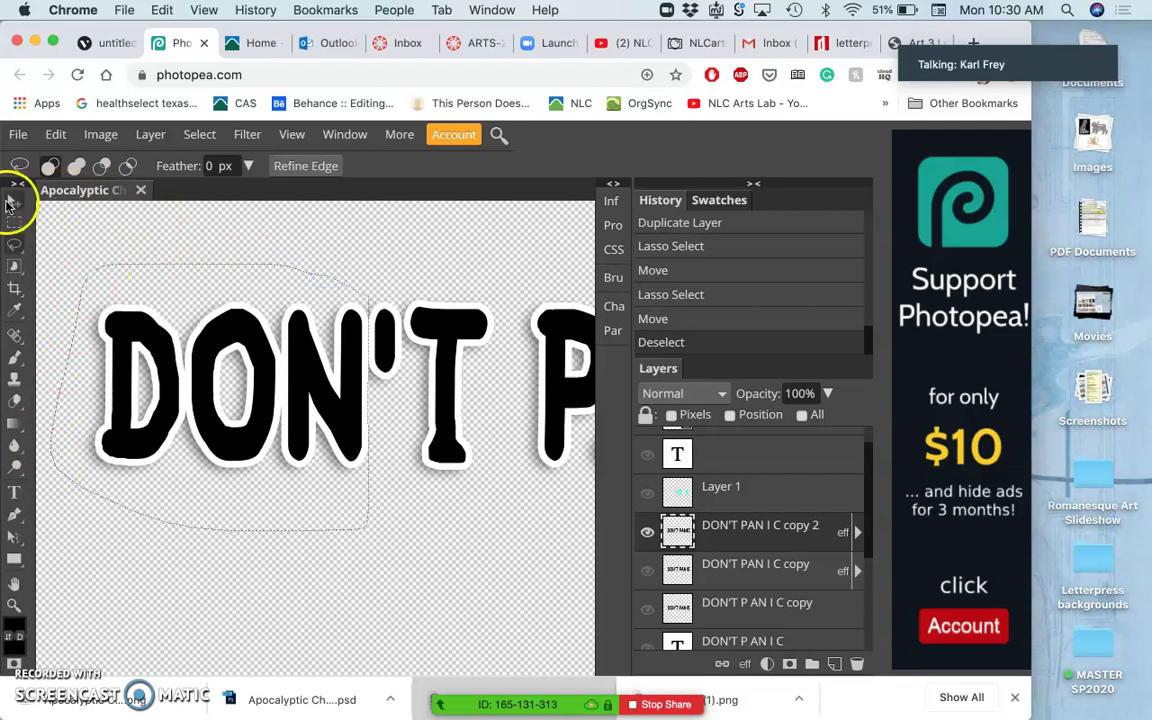
{"action": "left_click", "coordinate": [14, 200]}
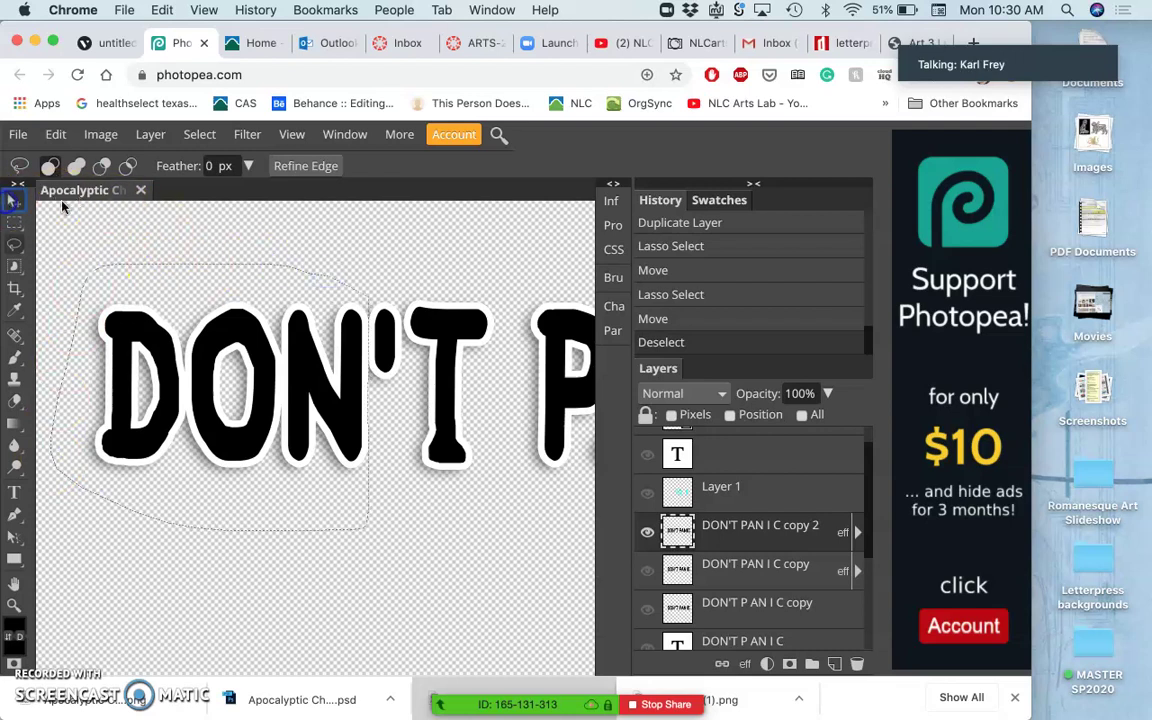
{"action": "left_click", "coordinate": [358, 285]}
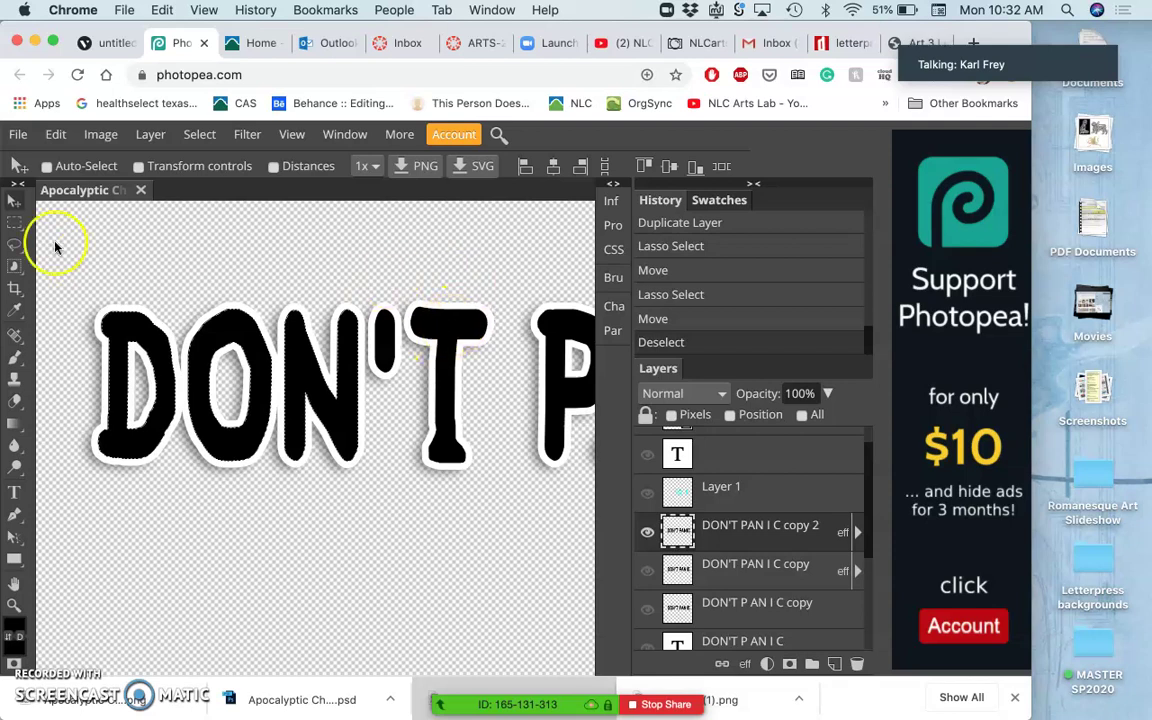
- Pick the Lasso again, glance at the Art timeline tab, and return to Photopea
{"action": "left_click", "coordinate": [13, 245]}
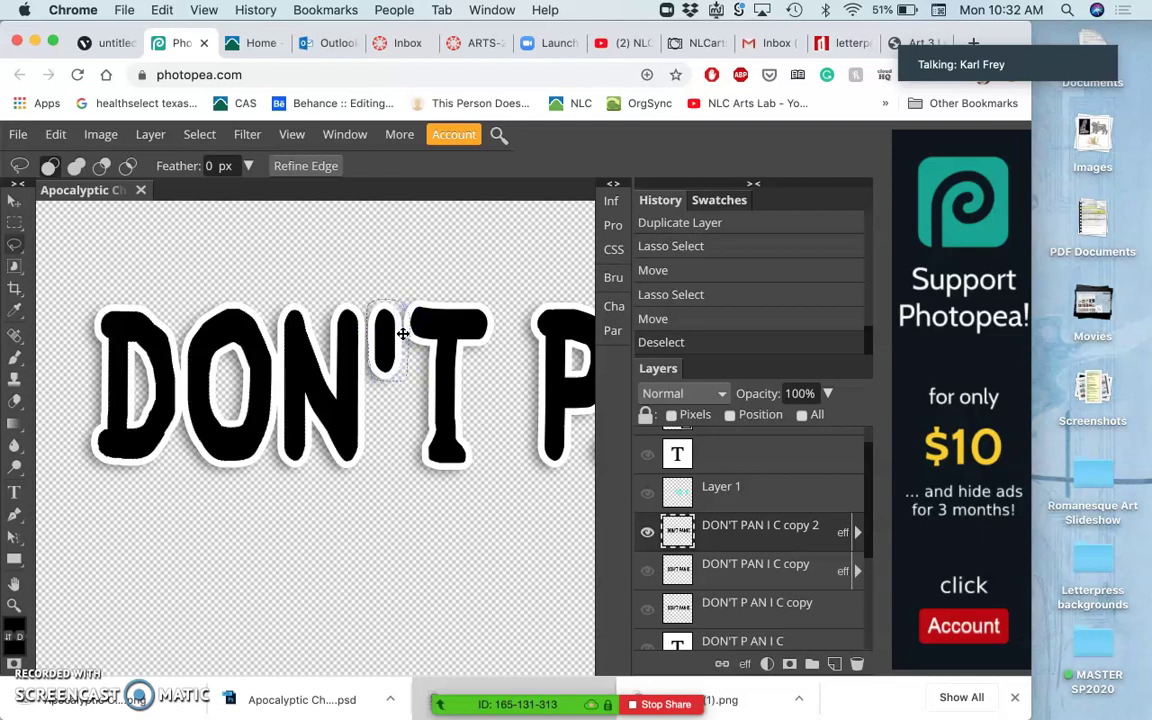
{"action": "key", "text": "super+t"}
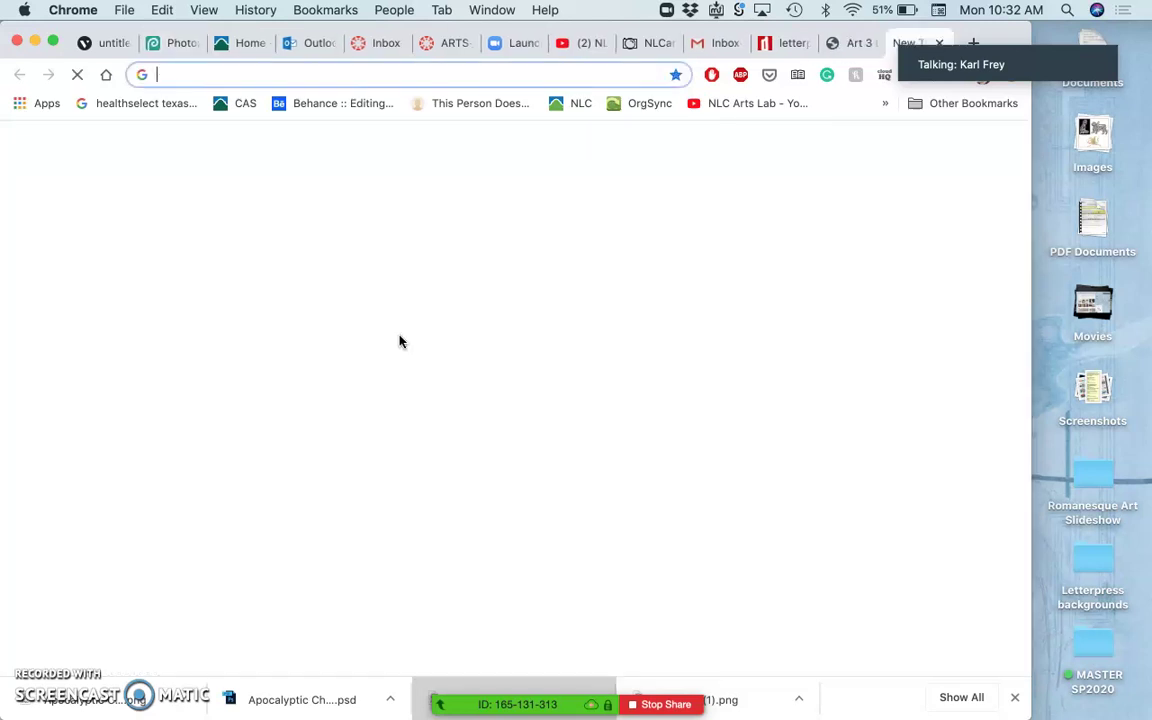
{"action": "left_click", "coordinate": [852, 42]}
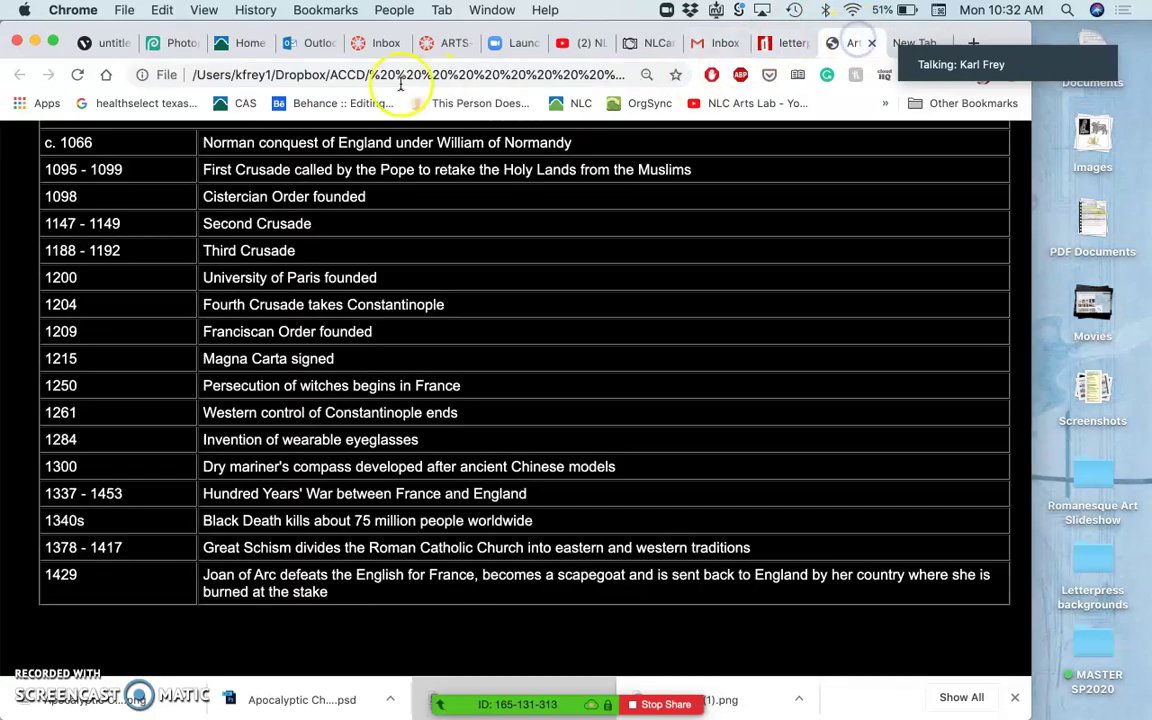
{"action": "left_click", "coordinate": [180, 43]}
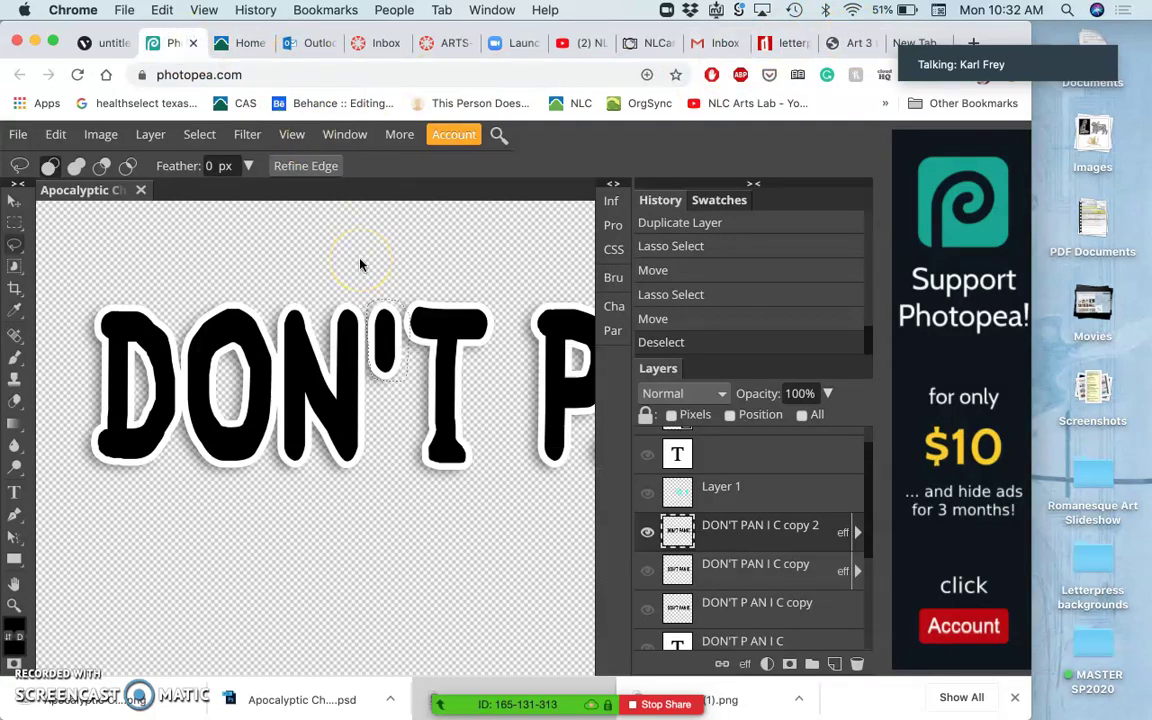
- Free-transform the apostrophe to 8.8° rotation and 84% scale, nudging it one pixel left
{"action": "key", "text": "alt+super+t"}
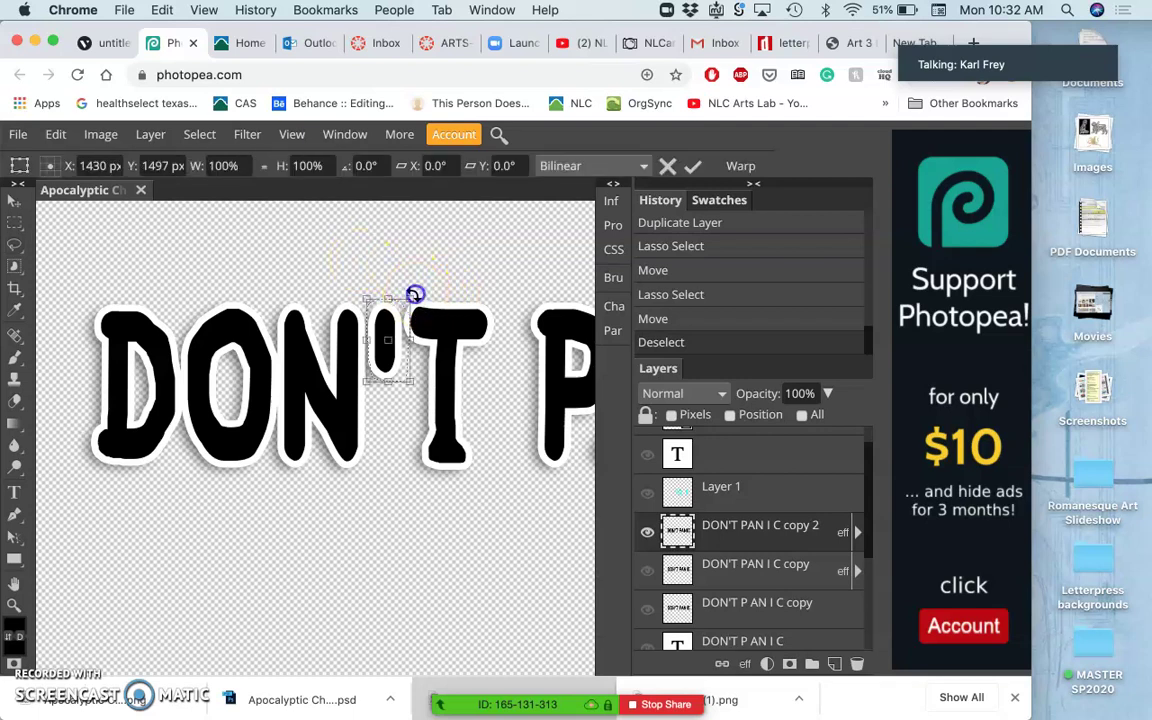
{"action": "left_click_drag", "start_coordinate": [425, 301], "coordinate": [410, 307]}
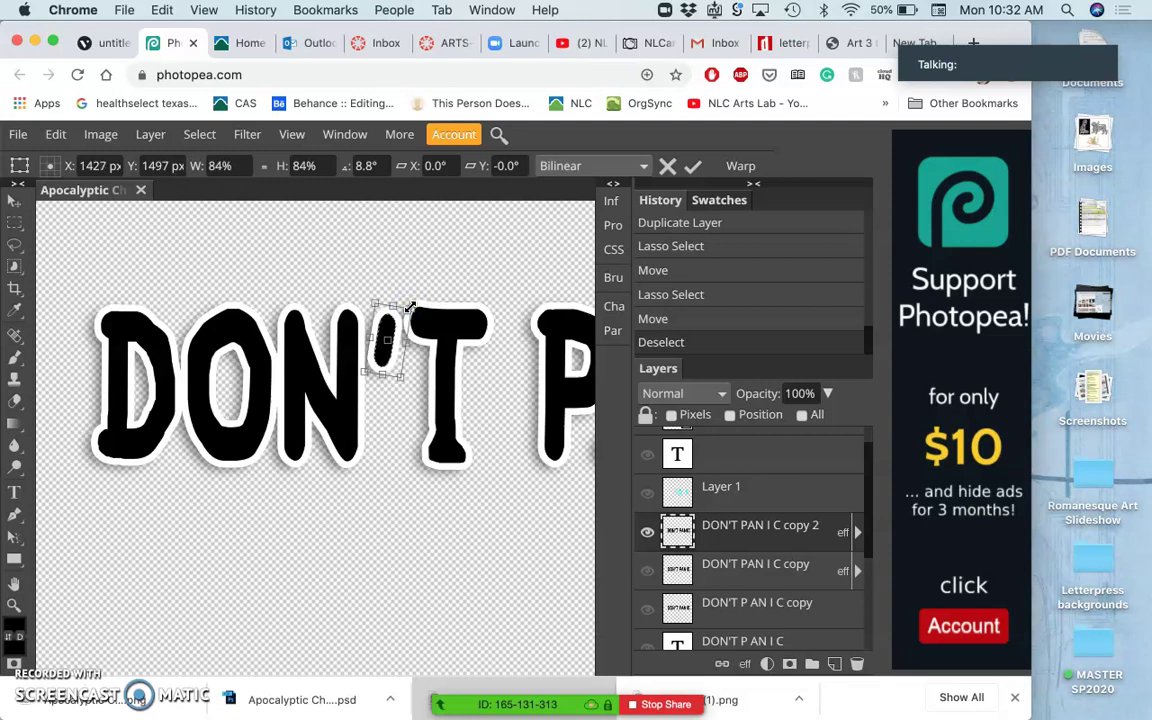
{"action": "key", "text": "Left"}
- Apply the apostrophe transform and zoom out until the whole canvas fits
{"action": "left_click", "coordinate": [512, 396]}
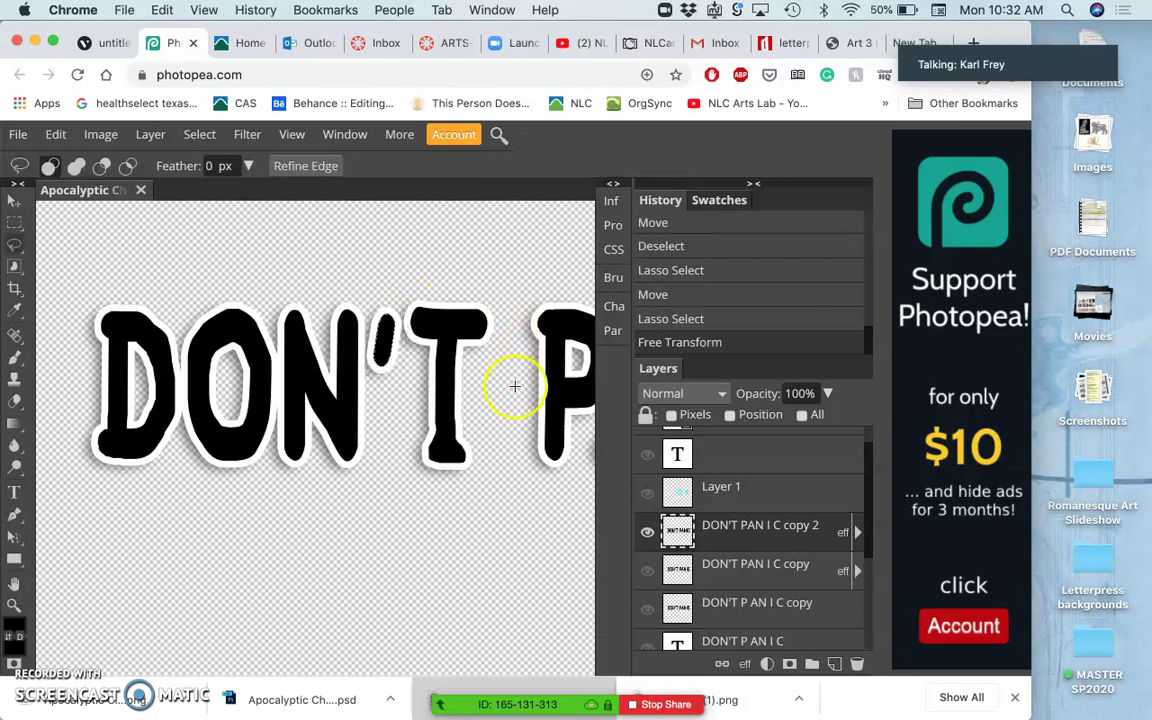
{"action": "key", "text": "super+minus"}
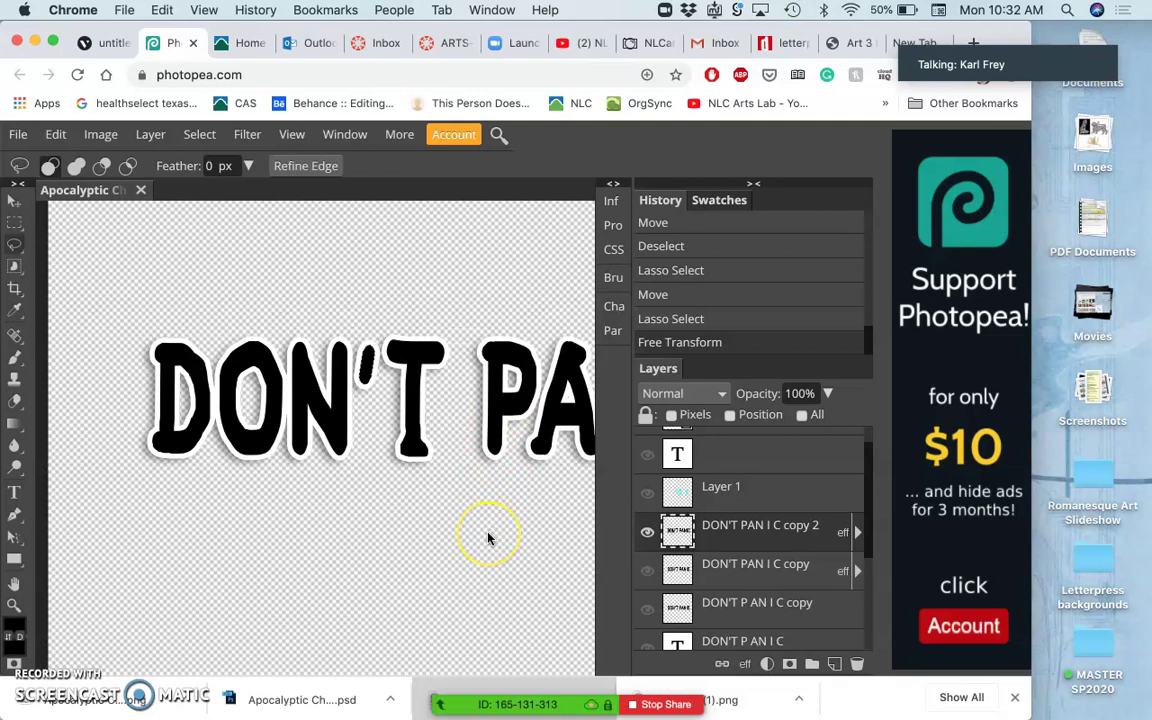
{"action": "key", "text": "super+minus"}
{"action": "key", "text": "super+minus"}
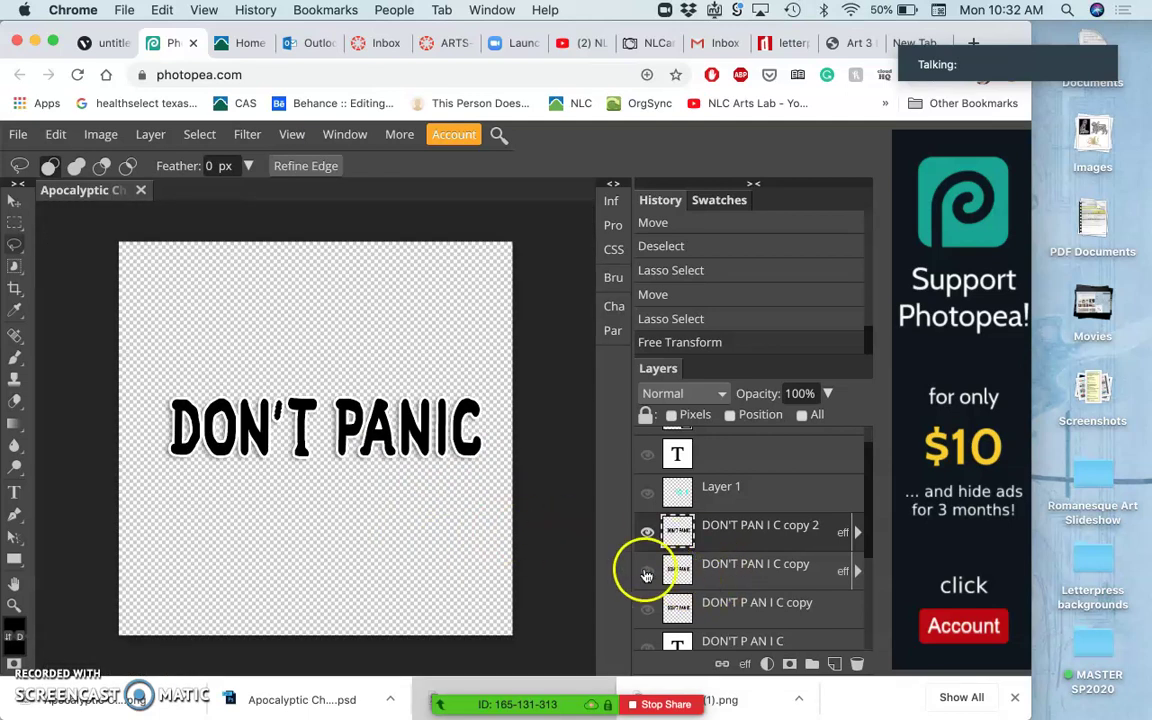
- Toggle the DON'T PAN I C copy and copy 2 layers to compare versions, leaving copy 2 visible
{"action": "left_click", "coordinate": [647, 571]}
{"action": "left_click", "coordinate": [648, 533]}
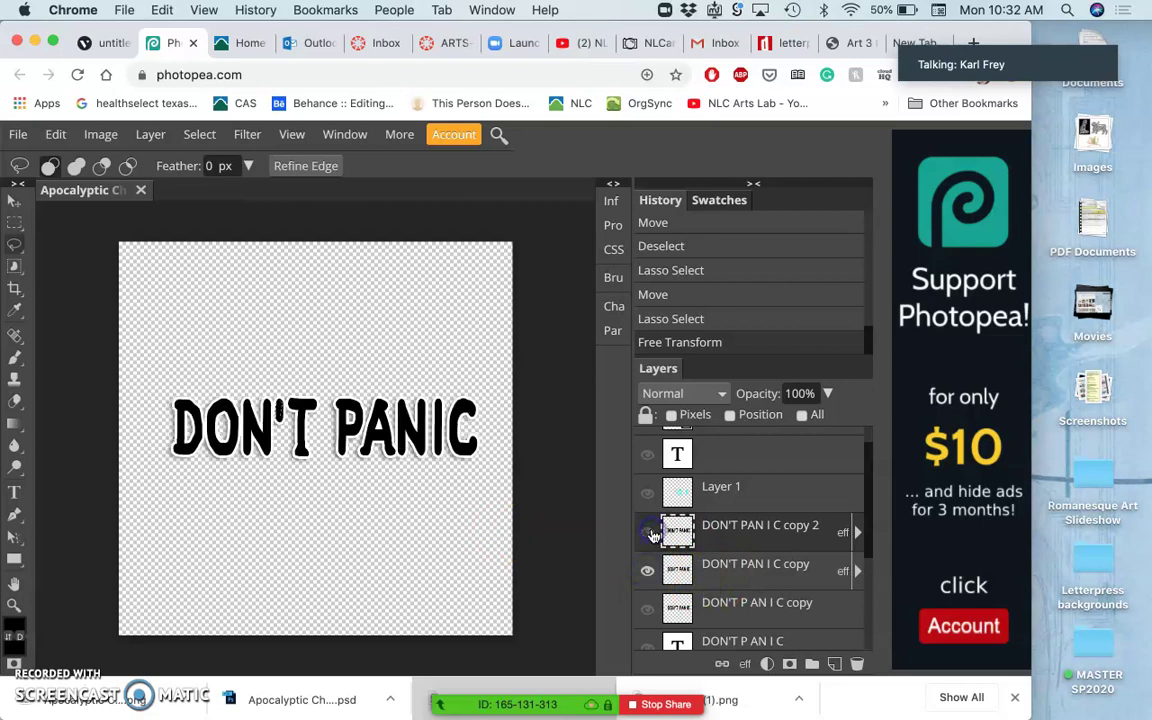
{"action": "left_click", "coordinate": [649, 533]}
{"action": "left_click", "coordinate": [649, 533]}
{"action": "left_click", "coordinate": [649, 533]}
{"action": "left_click", "coordinate": [649, 533]}
{"action": "left_click", "coordinate": [649, 533]}
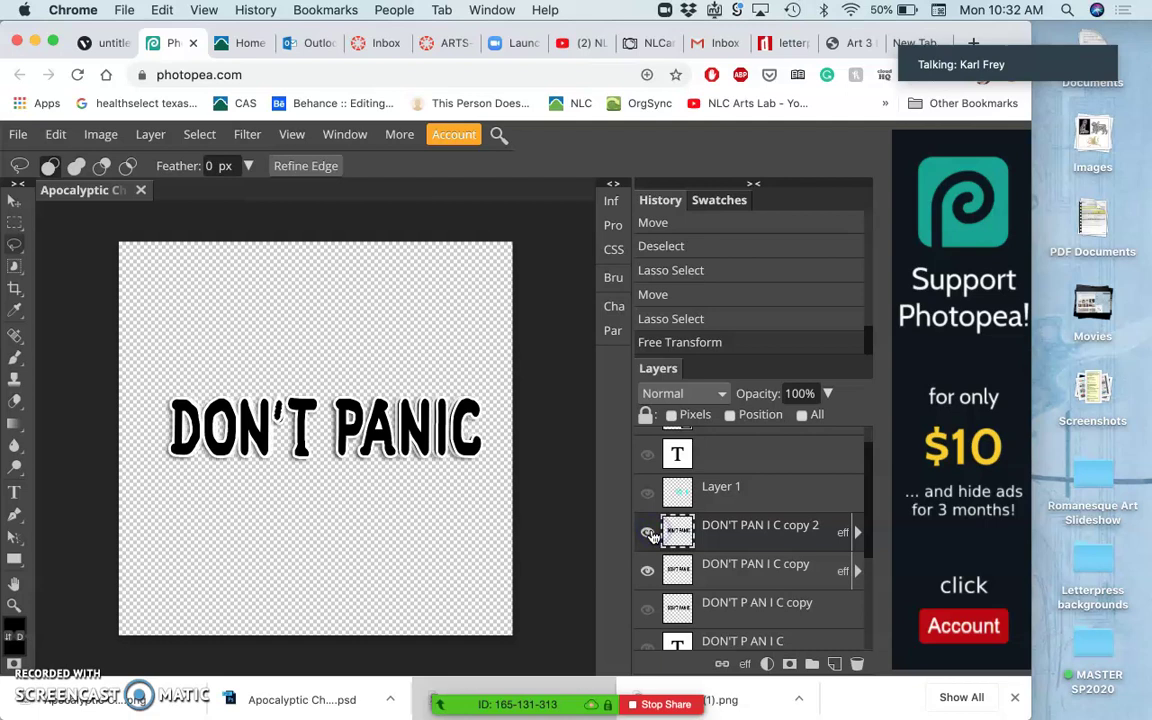
{"action": "left_click", "coordinate": [649, 533]}
{"action": "left_click", "coordinate": [649, 533]}
{"action": "left_click", "coordinate": [647, 571]}
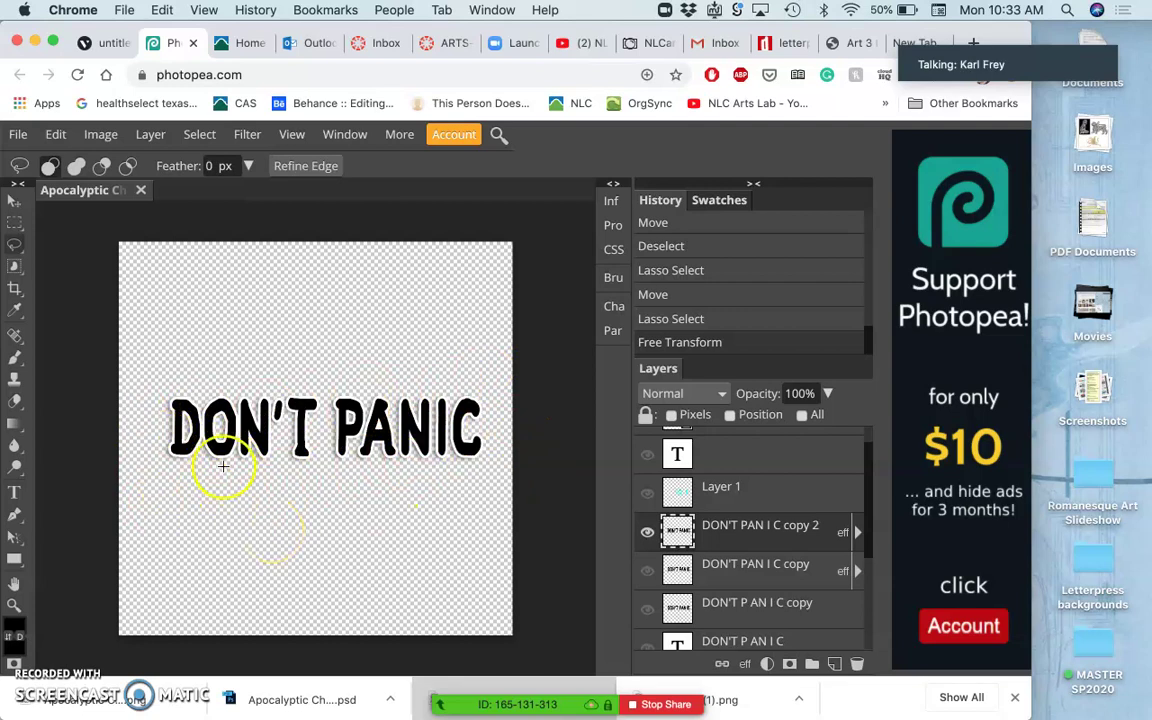
{"action": "left_click", "coordinate": [18, 134]}
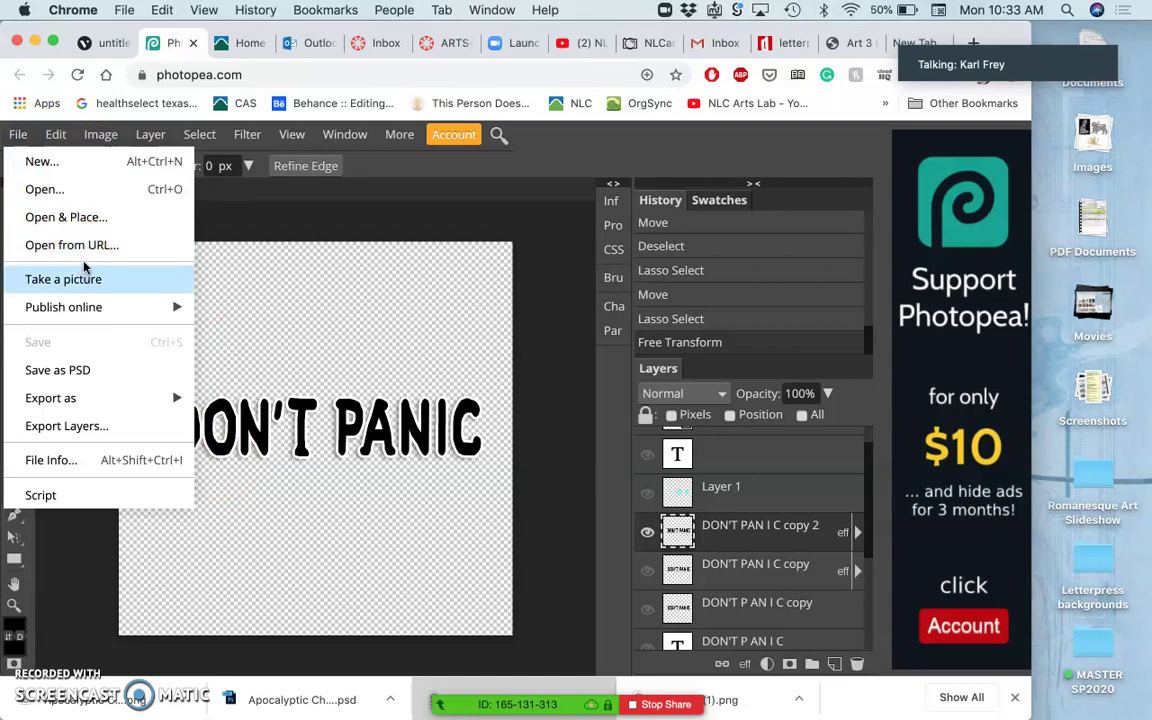
- Export the DON'T PANIC artwork as a 3500 × 3500 px PNG and save it
{"action": "mouse_move", "coordinate": [67, 399]}
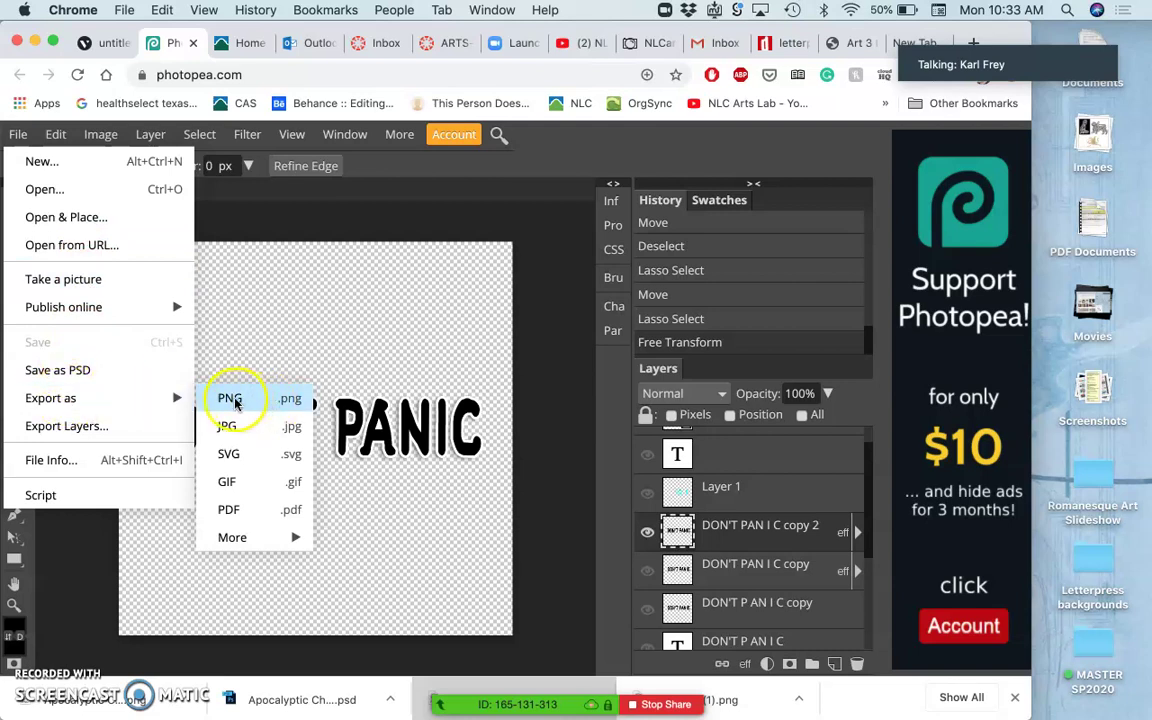
{"action": "left_click", "coordinate": [263, 402]}
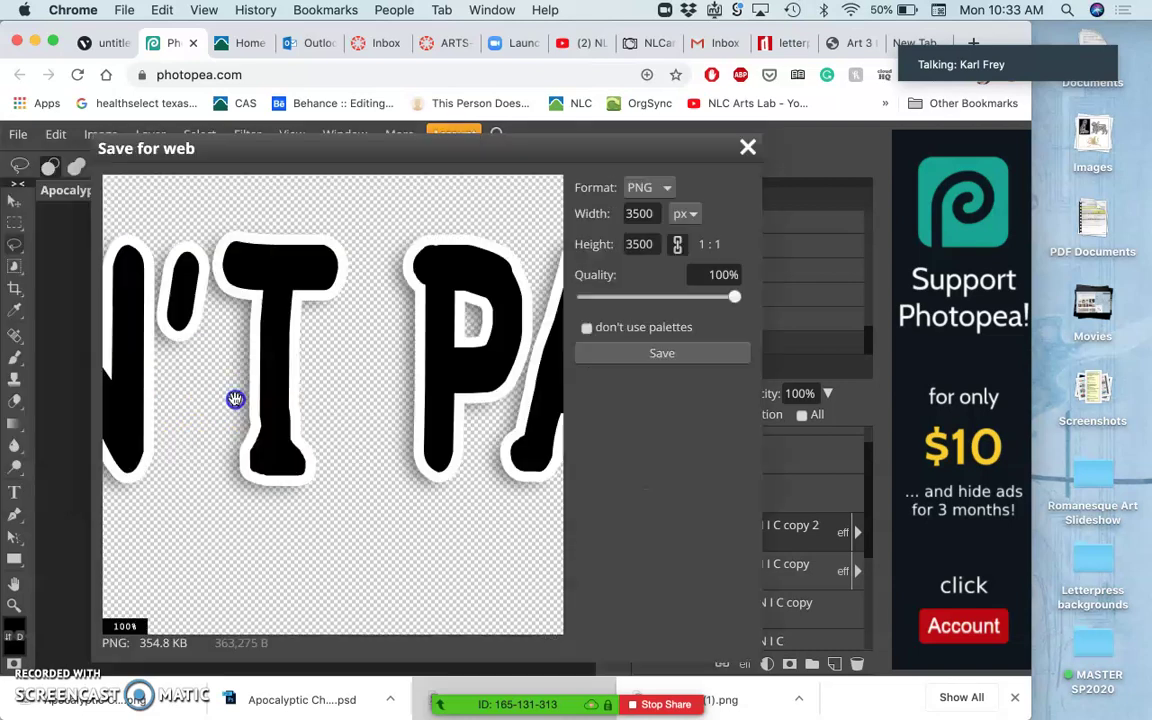
{"action": "left_click", "coordinate": [655, 352]}
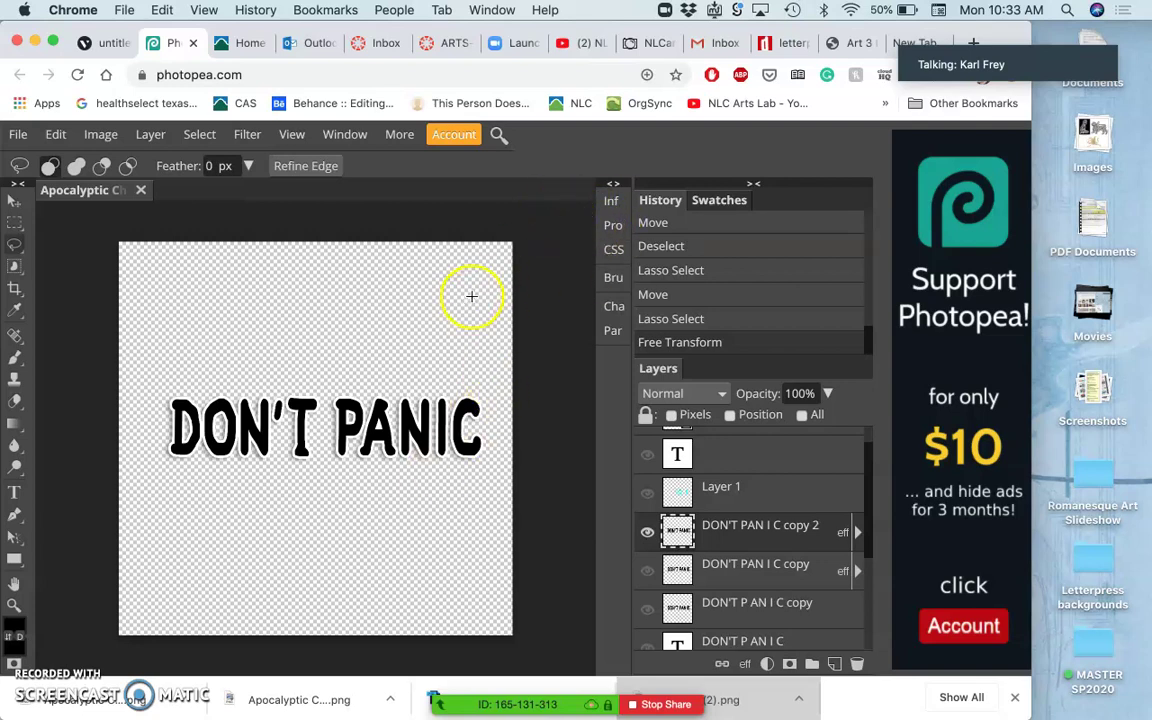
- Make the panicked chicken layer visible behind the type, then move to the Photobucket tab
{"action": "scroll", "coordinate": [700, 520], "scroll_direction": "up", "scroll_amount": 1}
{"action": "scroll", "coordinate": [703, 533], "scroll_direction": "down", "scroll_amount": 3}
{"action": "scroll", "coordinate": [705, 533], "scroll_direction": "down", "scroll_amount": 1}
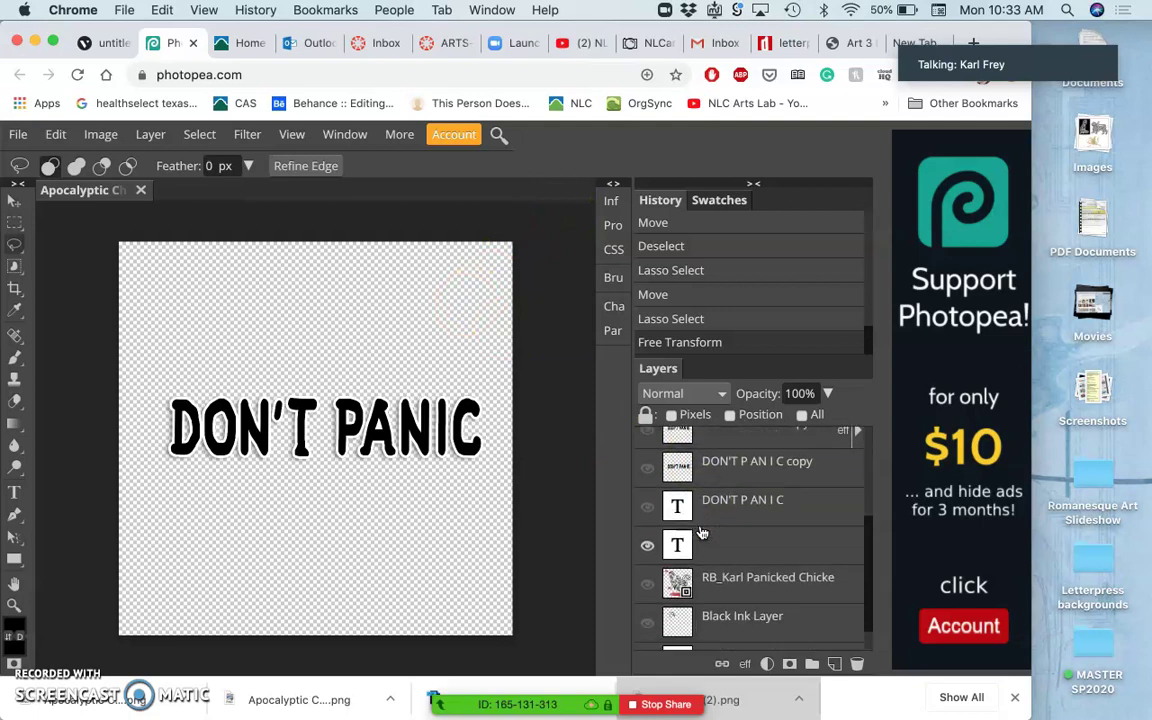
{"action": "left_click", "coordinate": [645, 587]}
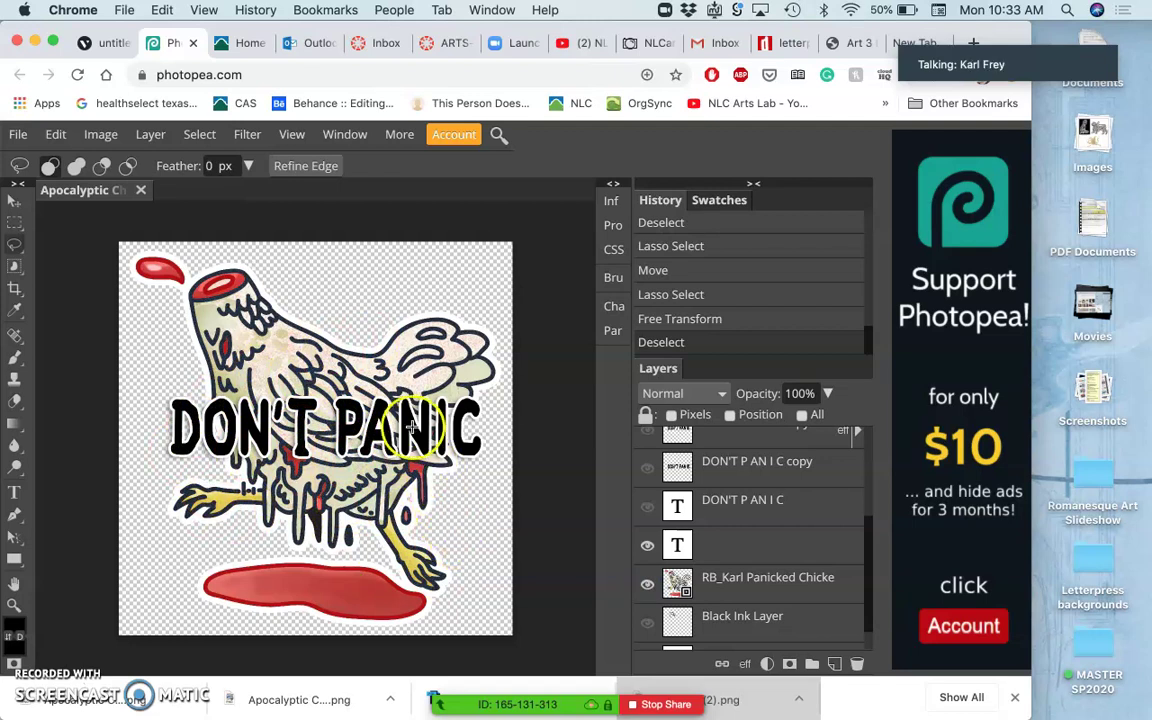
{"action": "left_click", "coordinate": [649, 45]}
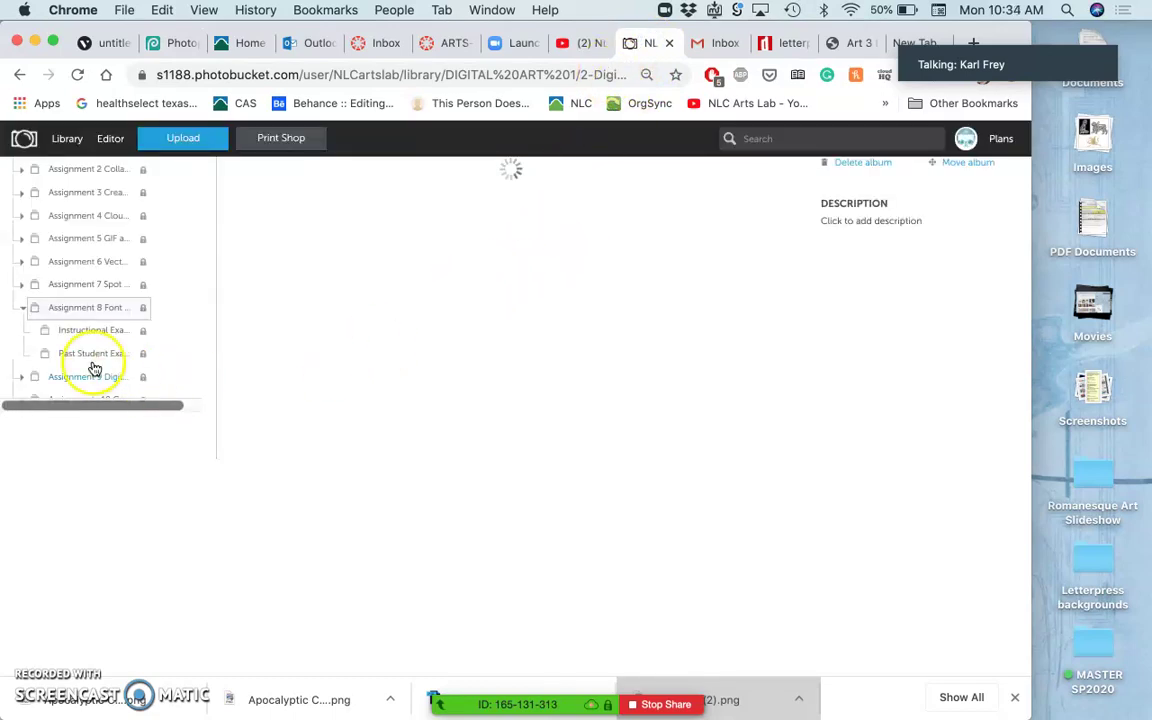
- Open Assignment 8's Instructional Examples sub-album to see the Godzilla, Putin, Zelda and Pokémon examples
{"action": "left_click", "coordinate": [87, 331]}
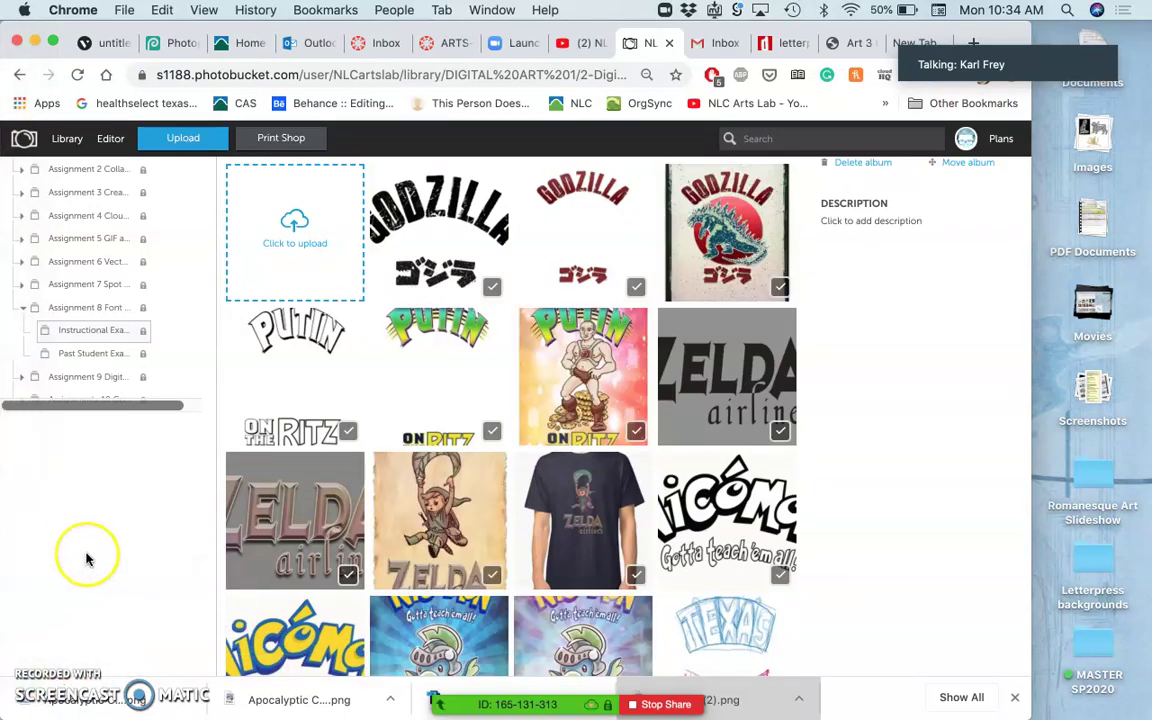
- Bring the Finder poster folder forward and open the DON'T PANIC PNG in Preview
{"action": "key", "text": "ctrl+Up"}
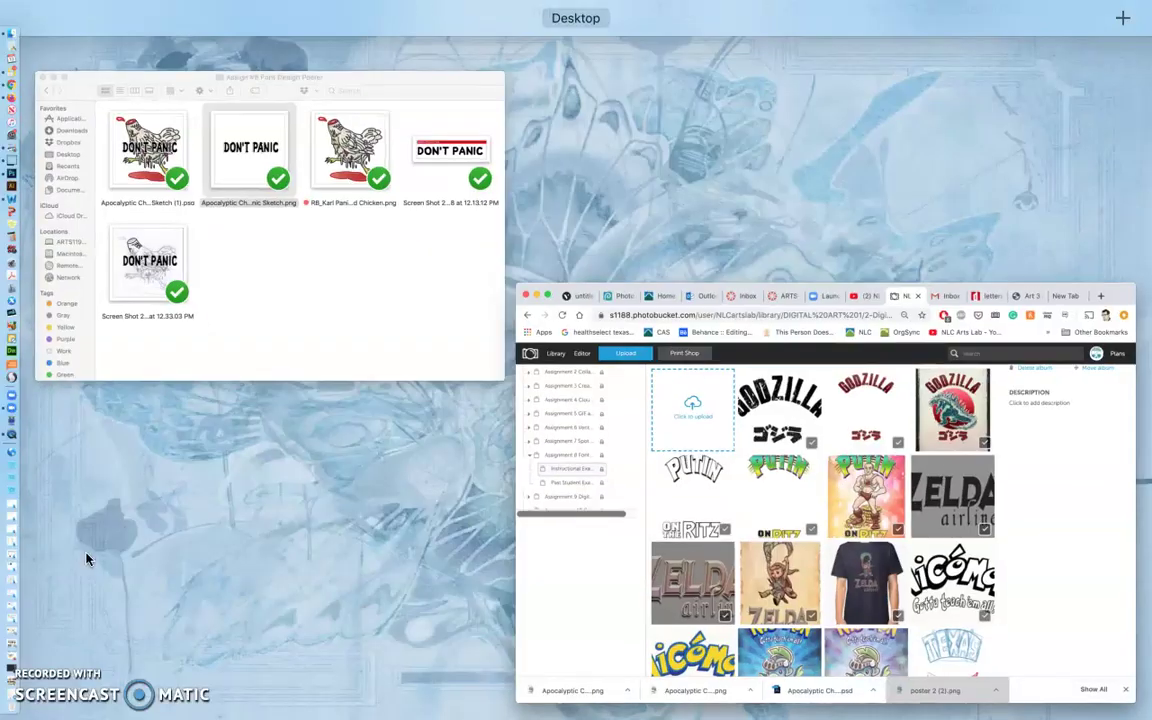
{"action": "left_click", "coordinate": [222, 319]}
{"action": "double_click", "coordinate": [405, 215]}
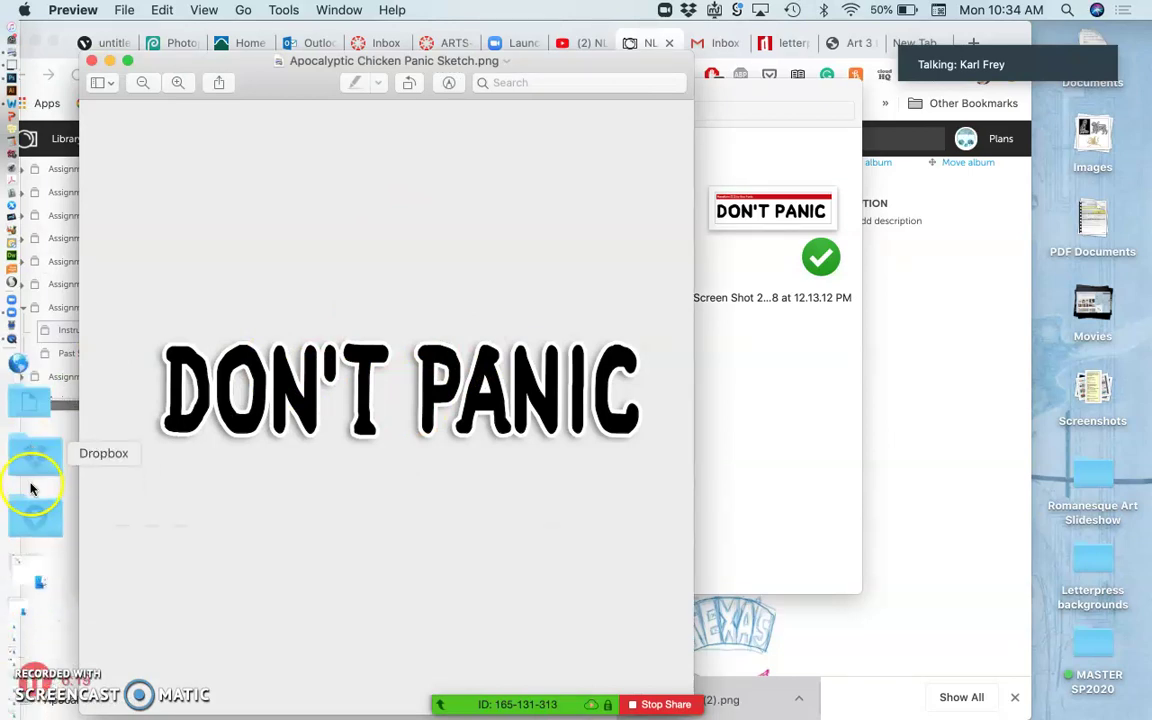
- Copy the exported DON'T PANIC PNG from Downloads into the poster folder, keeping both versions
{"action": "left_click", "coordinate": [31, 492]}
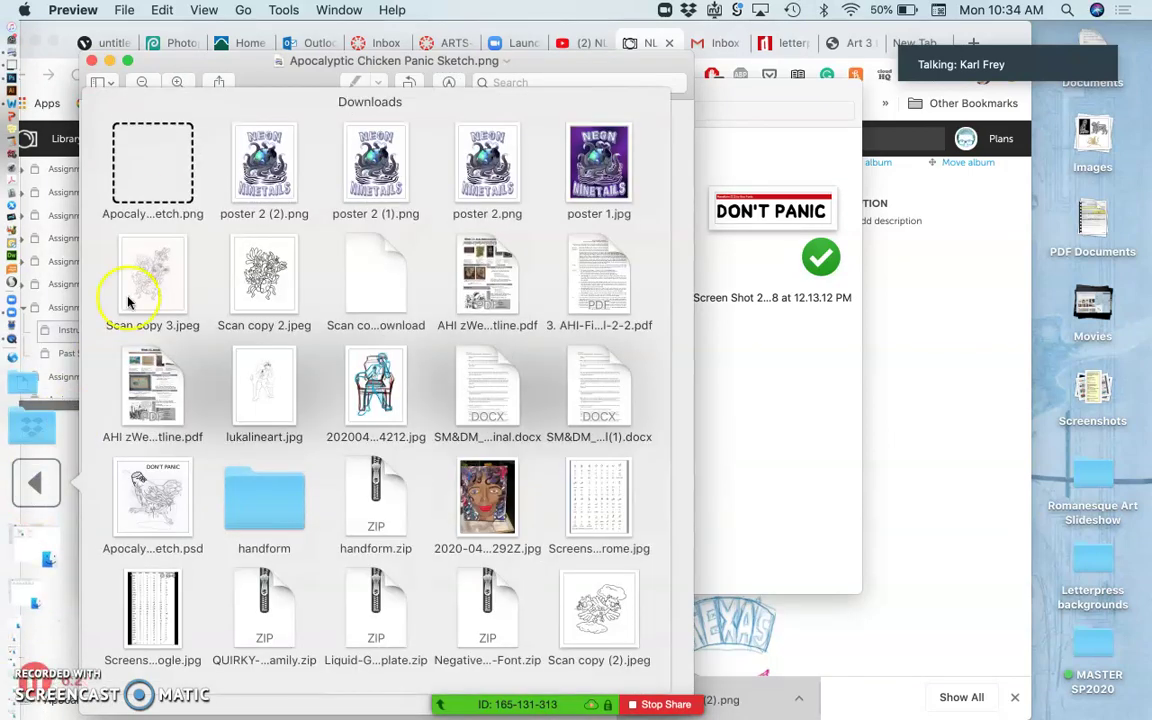
{"action": "left_click", "coordinate": [149, 177]}
{"action": "left_click_drag", "start_coordinate": [293, 240], "coordinate": [746, 417]}
{"action": "left_click", "coordinate": [338, 449]}
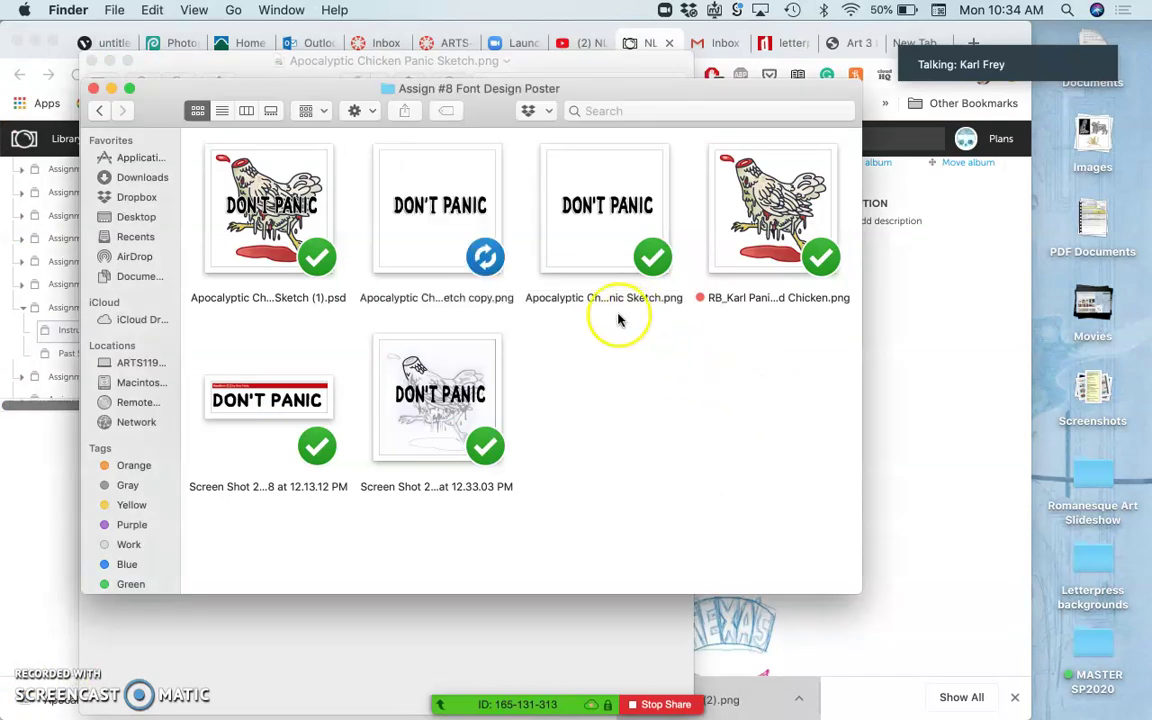
- Open the copied DON'T PANIC PNG, place both sketches side by side, then close one
{"action": "left_click", "coordinate": [432, 227]}
{"action": "double_click", "coordinate": [432, 227]}
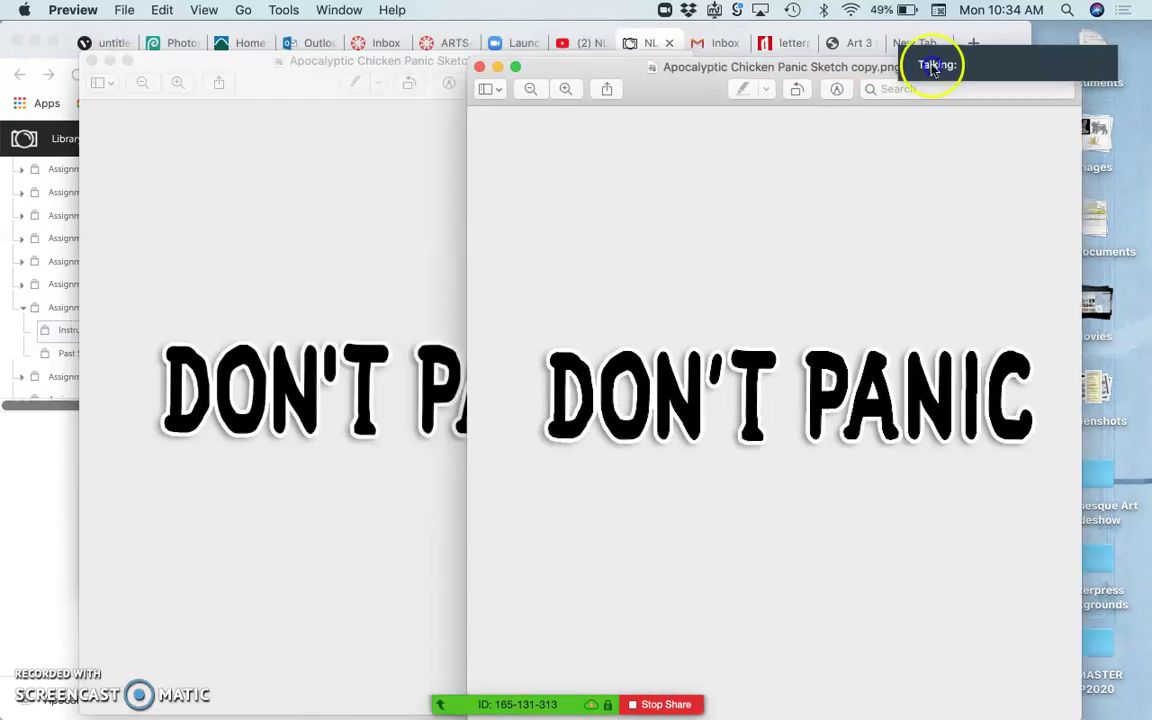
{"action": "left_click_drag", "start_coordinate": [937, 67], "coordinate": [972, 65]}
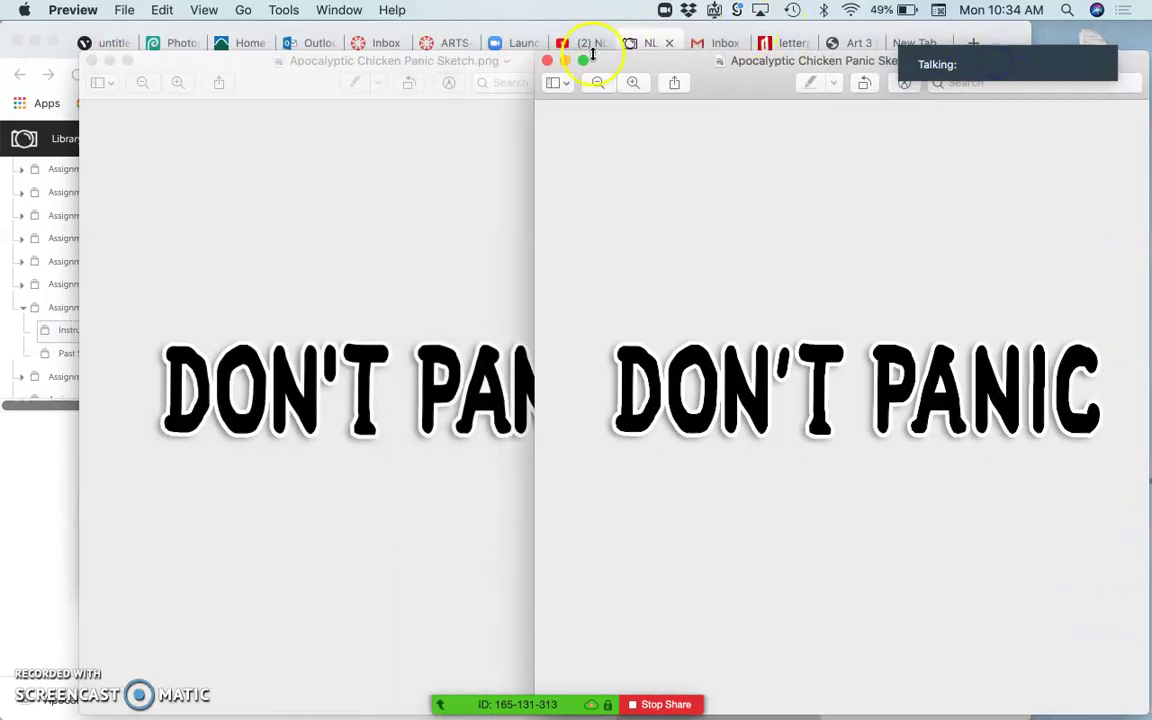
{"action": "left_click_drag", "start_coordinate": [230, 67], "coordinate": [121, 58]}
{"action": "left_click_drag", "start_coordinate": [477, 72], "coordinate": [417, 68]}
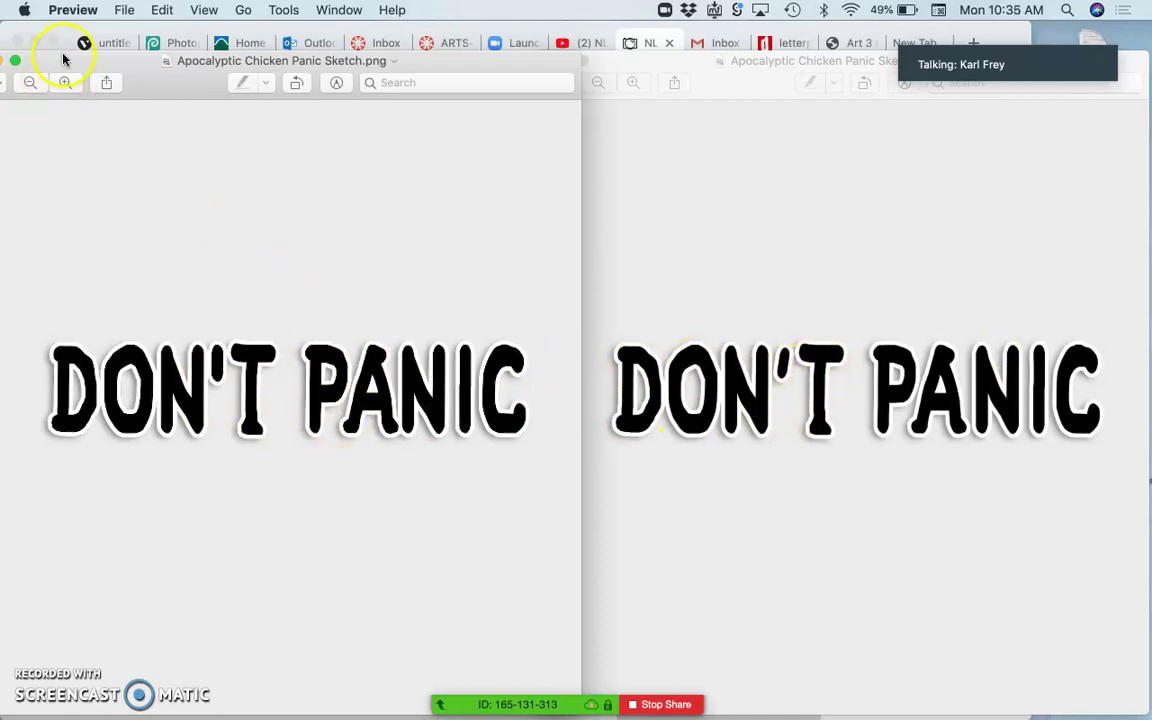
{"action": "left_click_drag", "start_coordinate": [63, 60], "coordinate": [252, 57]}
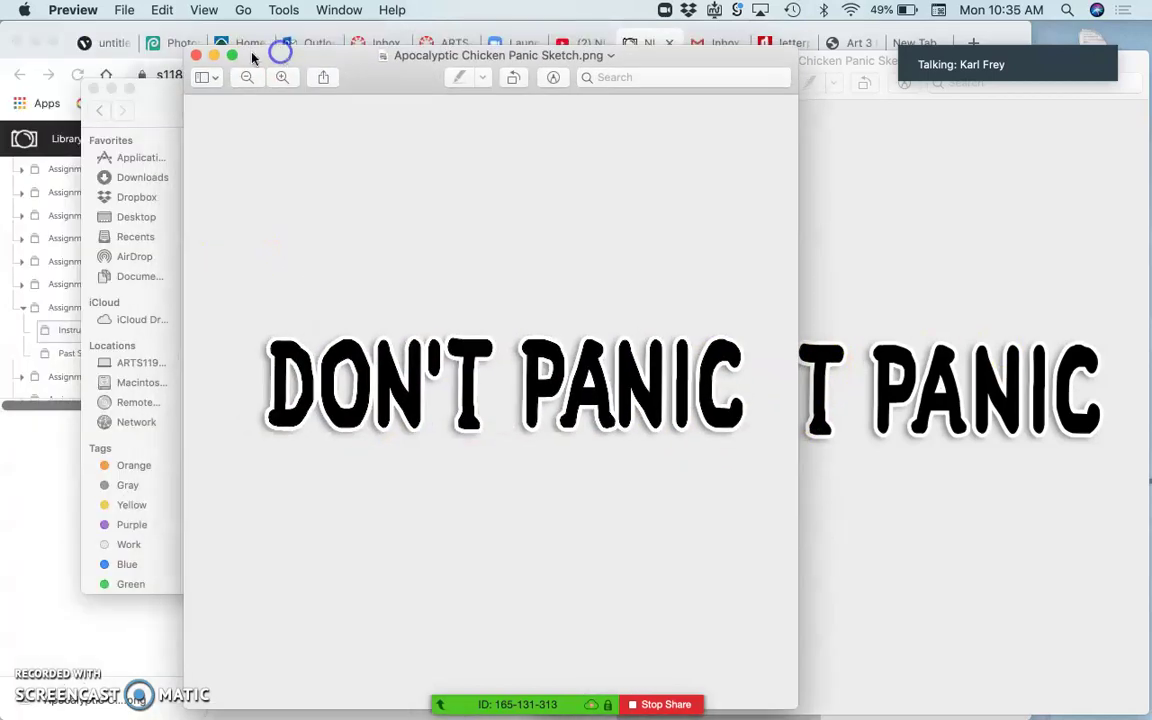
{"action": "left_click", "coordinate": [197, 56]}
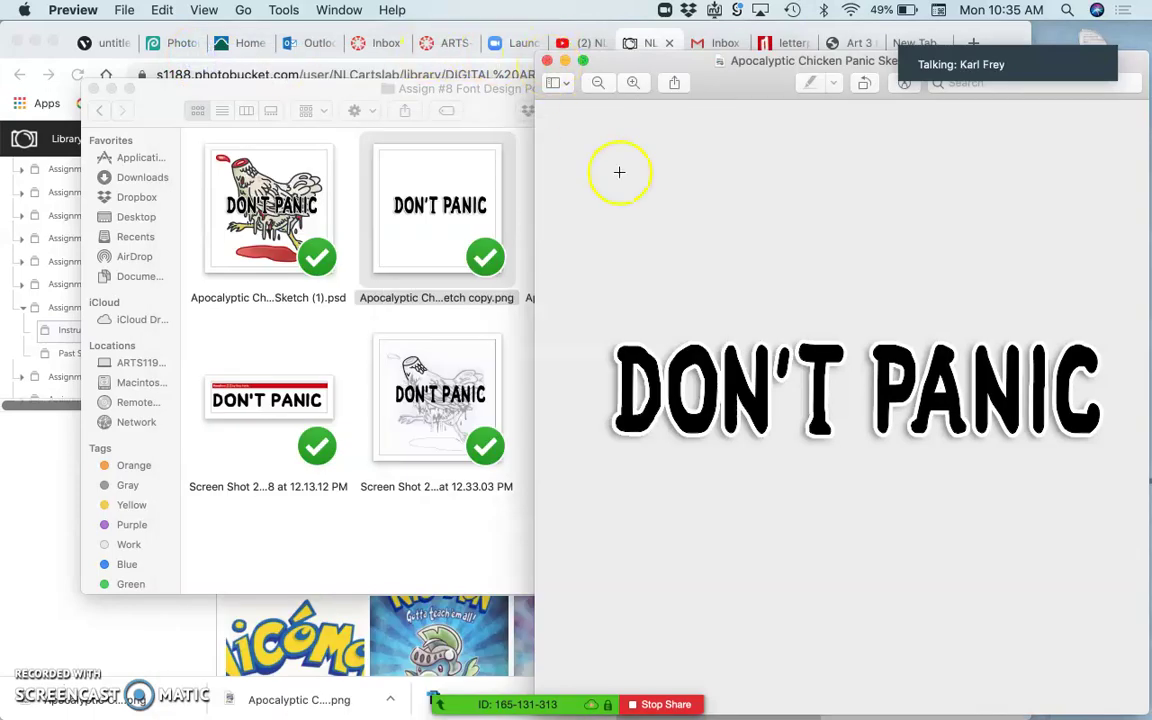
- Close the last Preview window, leaving the folder's six DON'T PANIC files visible
{"action": "left_click", "coordinate": [547, 61]}
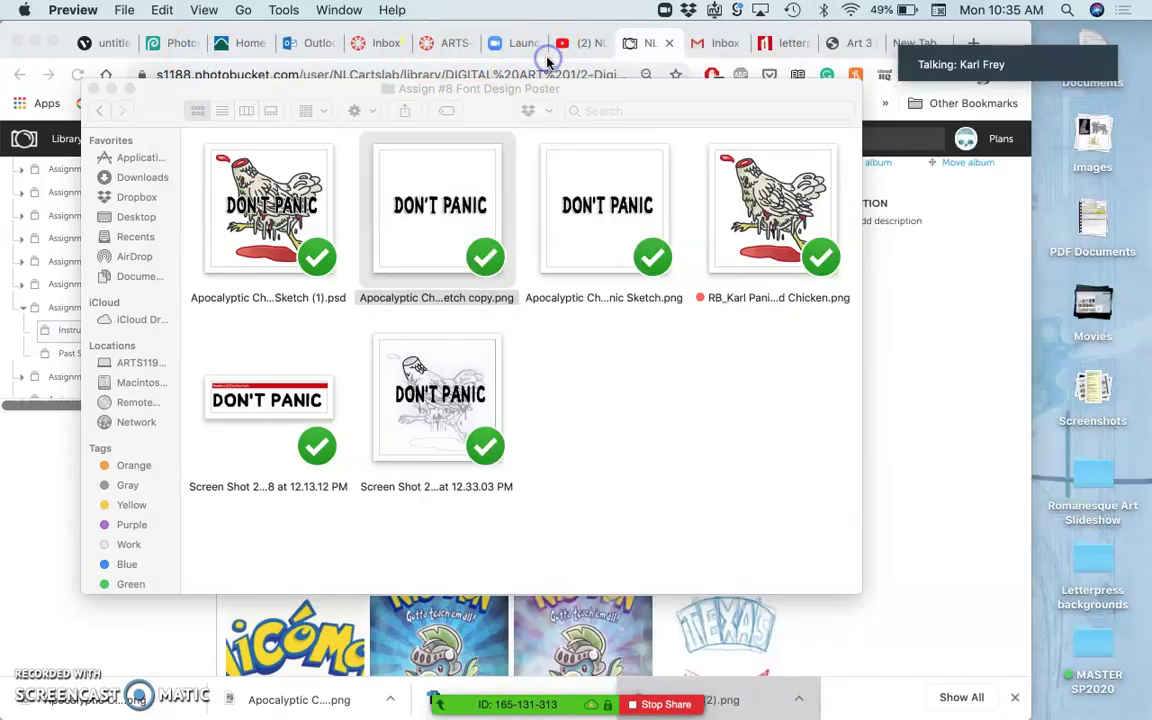
{"action": "left_click", "coordinate": [521, 233]}
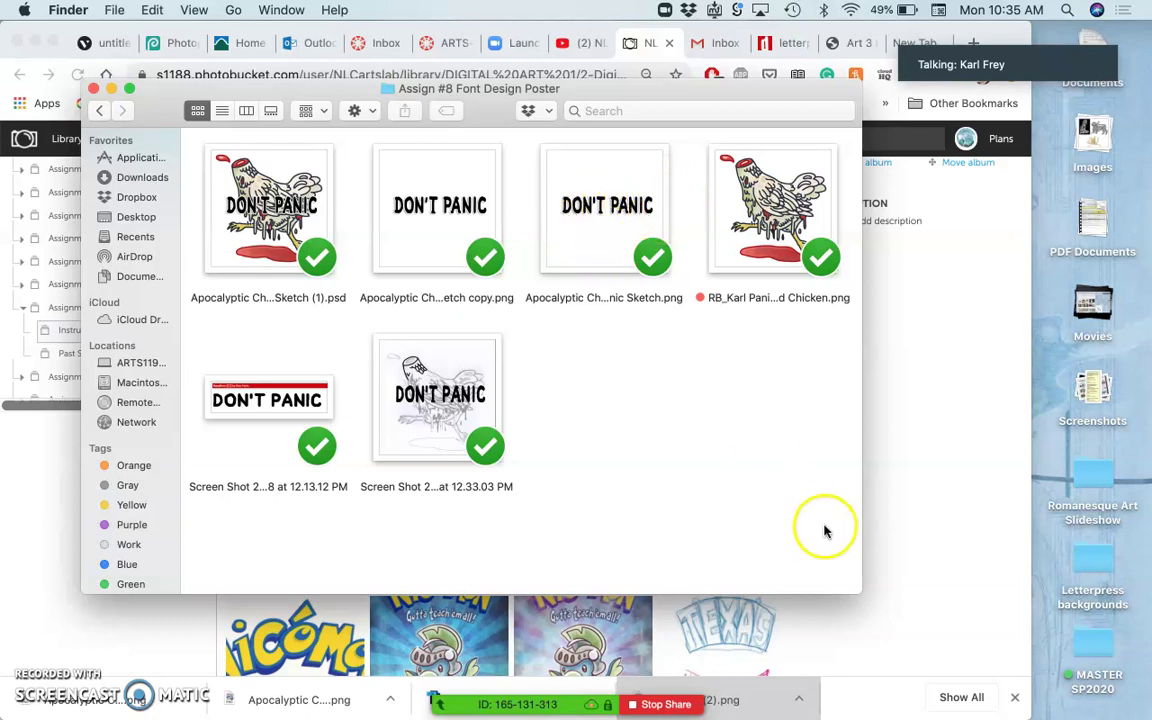
- Switch to Chrome and open the black distressed GODZILLA example full-size
{"action": "left_click", "coordinate": [884, 578]}
{"action": "scroll", "coordinate": [645, 563], "scroll_direction": "down", "scroll_amount": 3}
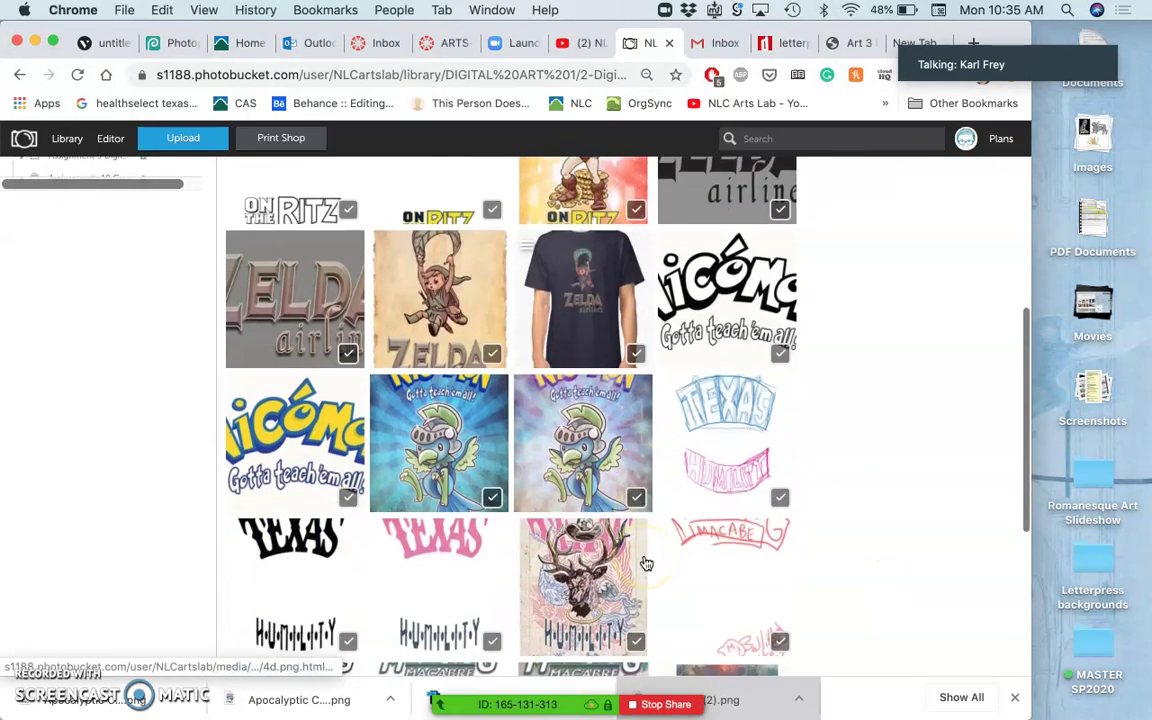
{"action": "scroll", "coordinate": [643, 561], "scroll_direction": "up", "scroll_amount": 5}
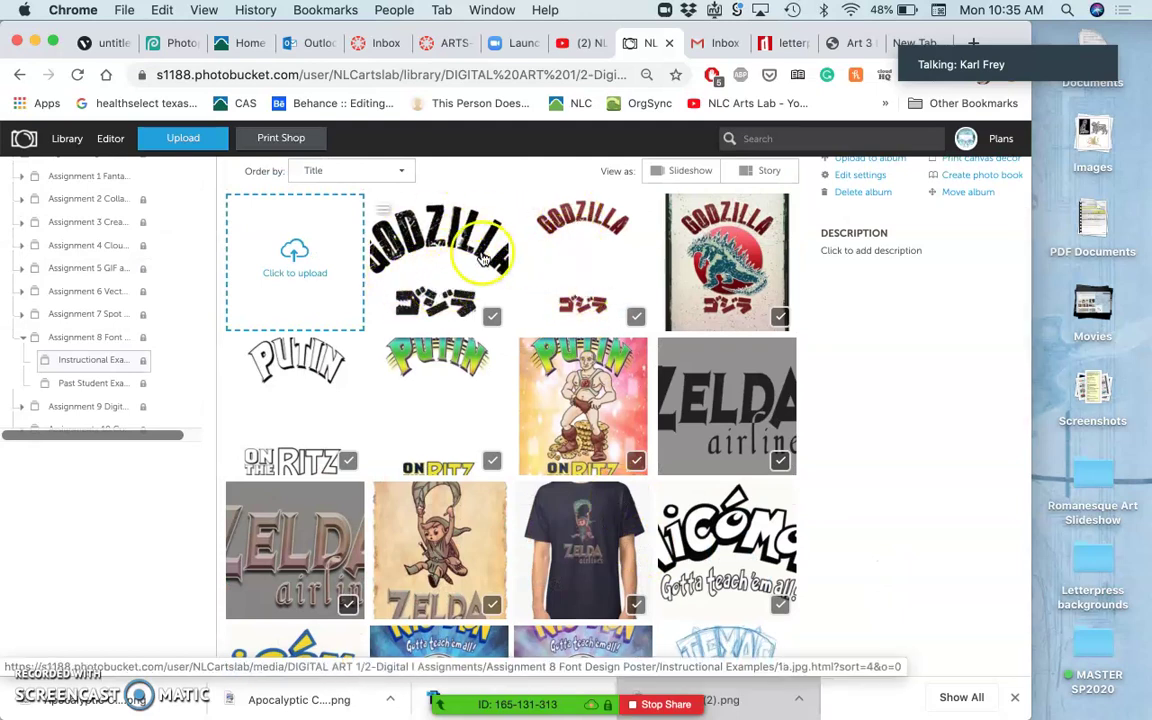
{"action": "left_click", "coordinate": [527, 208]}
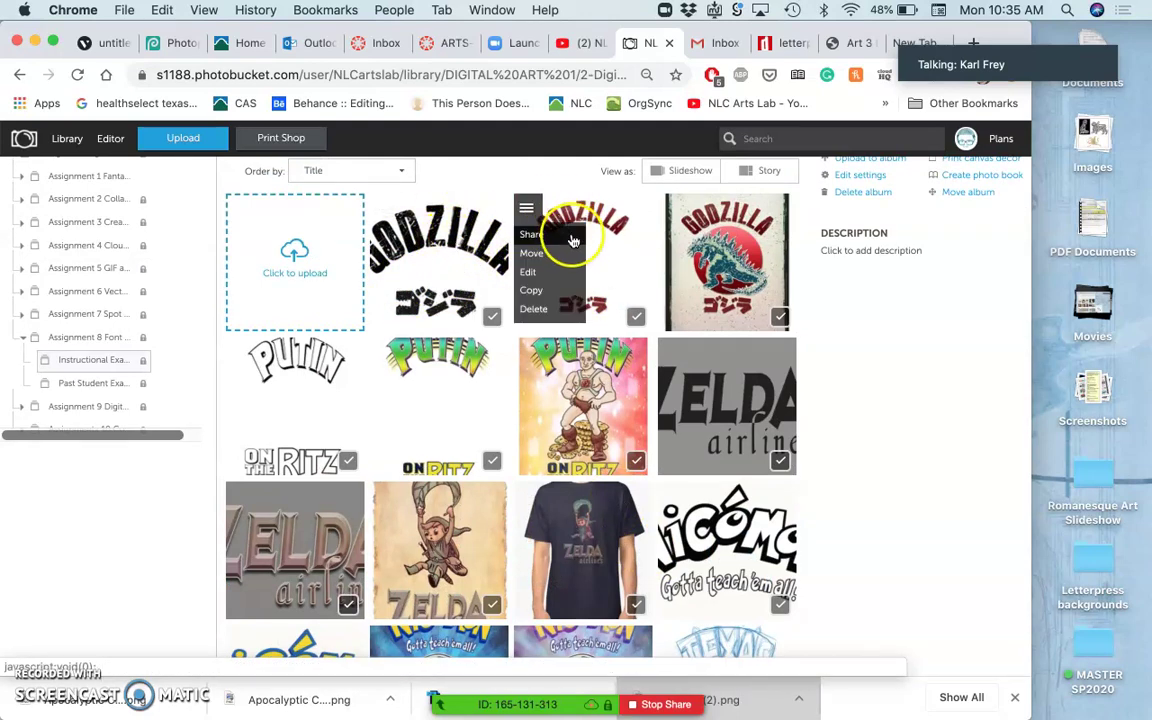
{"action": "left_click", "coordinate": [386, 218]}
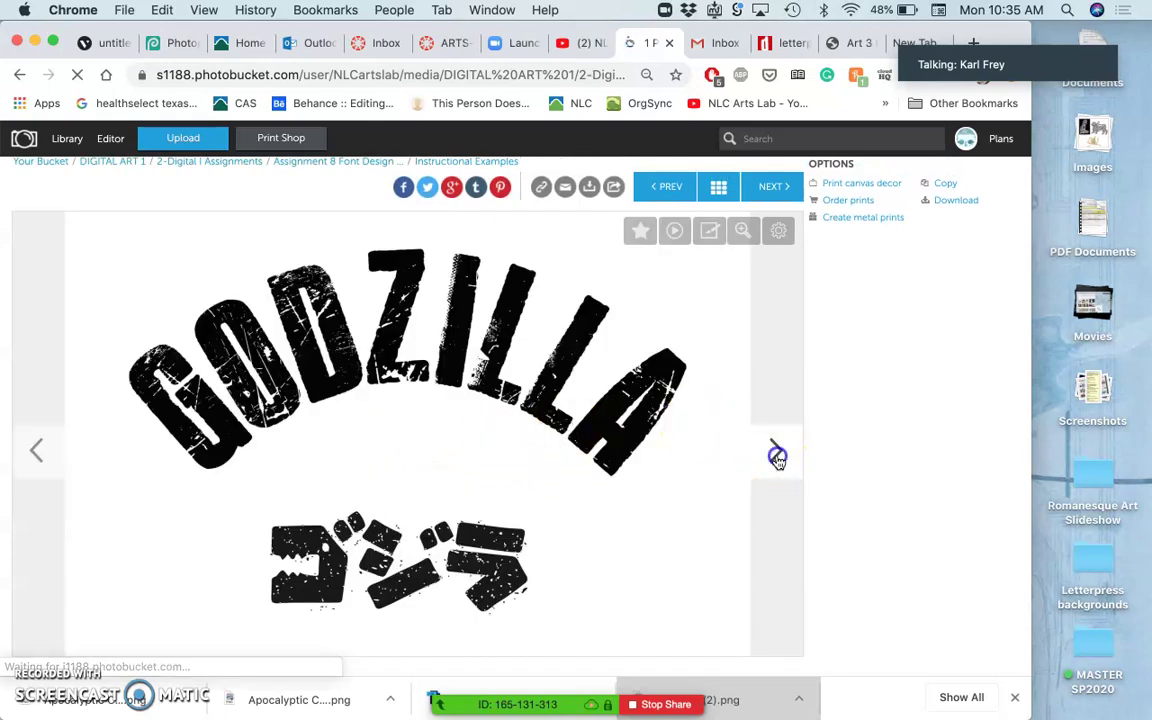
- View the full-colour and red GODZILLA versions, return to the black one, then to the album
{"action": "left_click", "coordinate": [775, 453]}
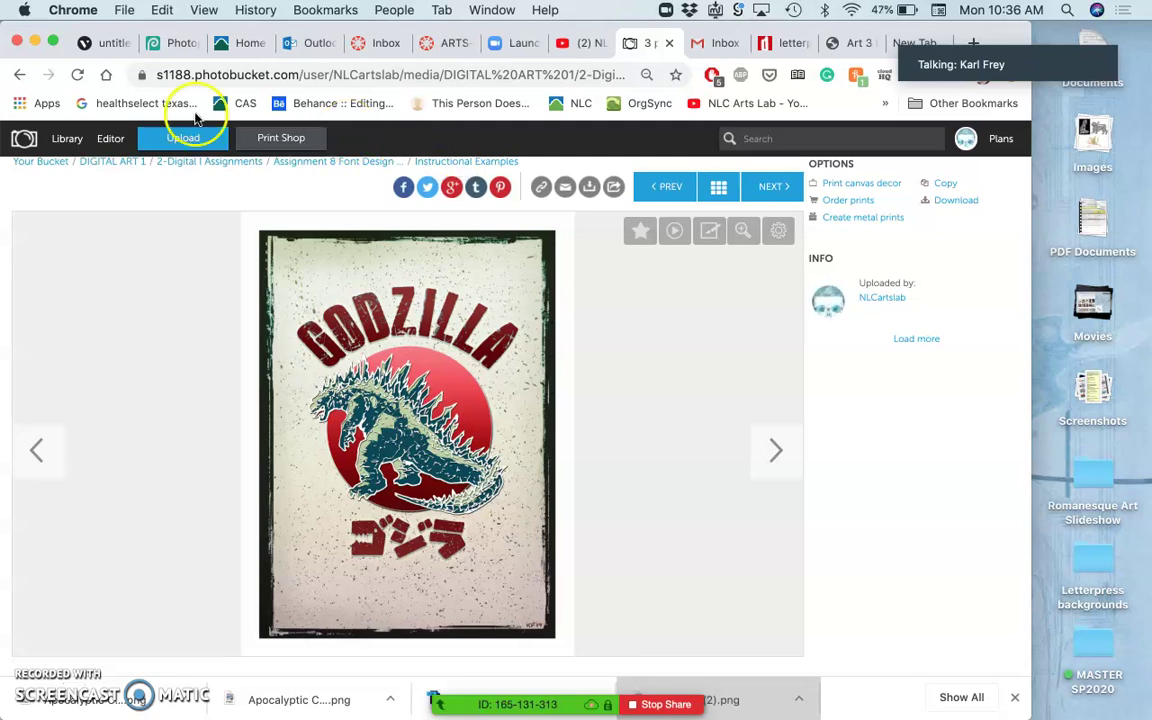
{"action": "left_click", "coordinate": [16, 78]}
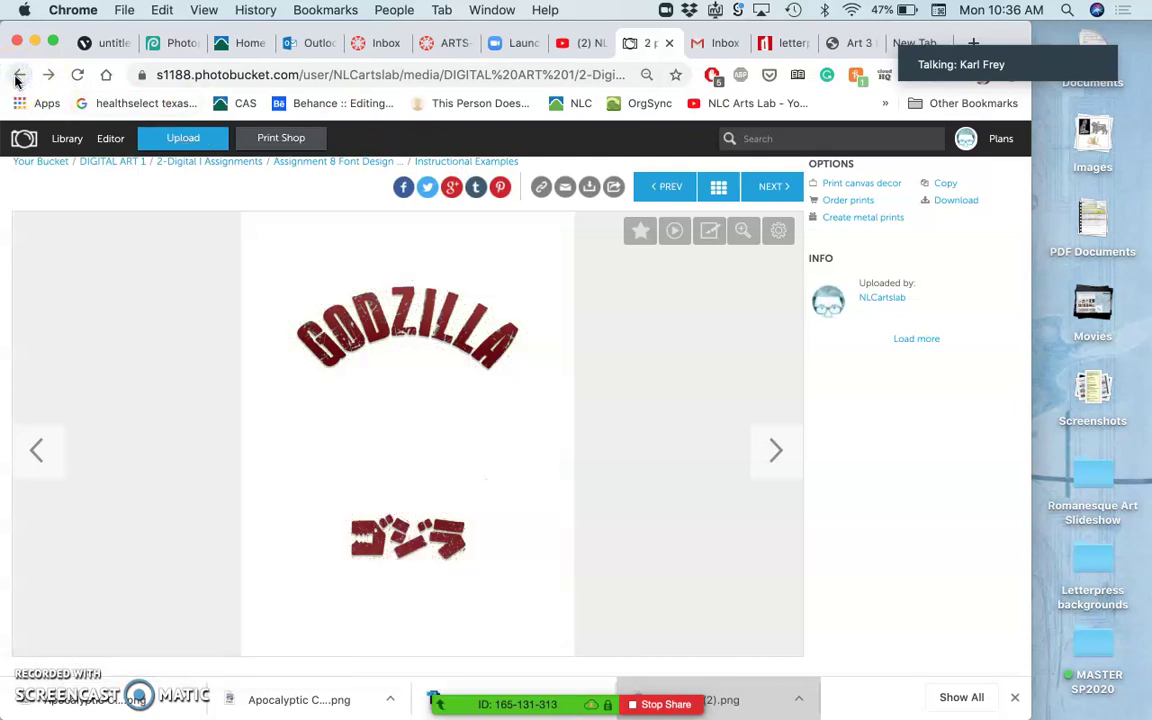
{"action": "left_click", "coordinate": [16, 78]}
{"action": "left_click", "coordinate": [428, 163]}
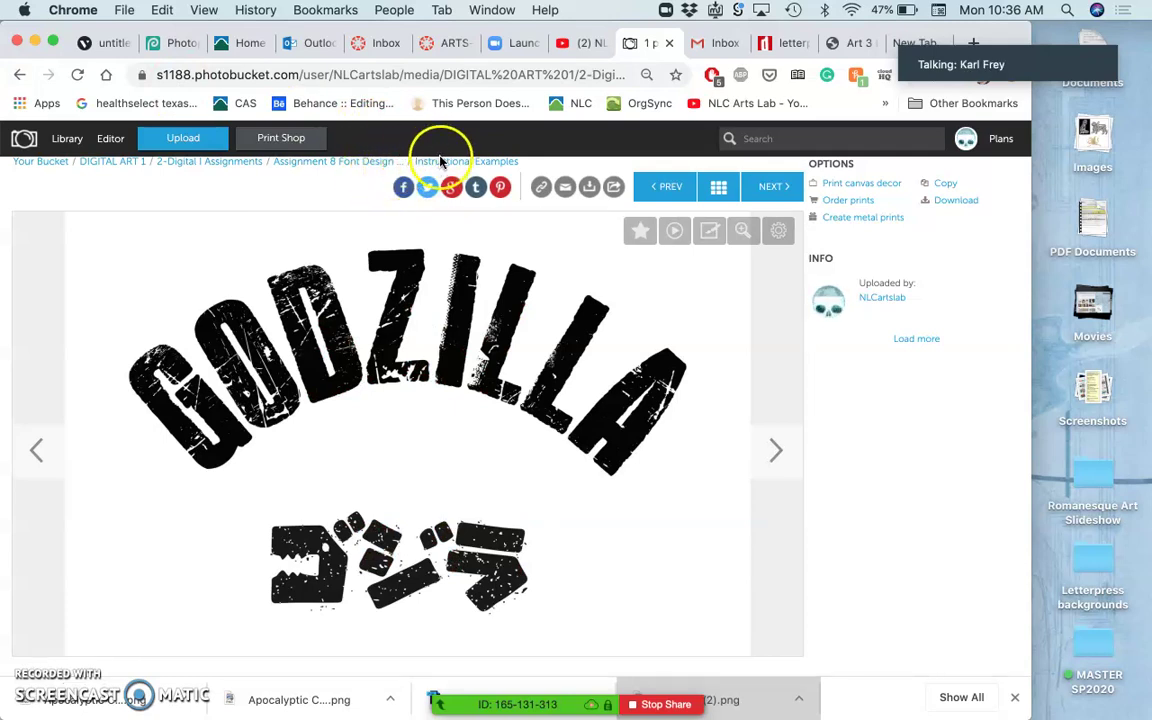
{"action": "left_click", "coordinate": [483, 305]}
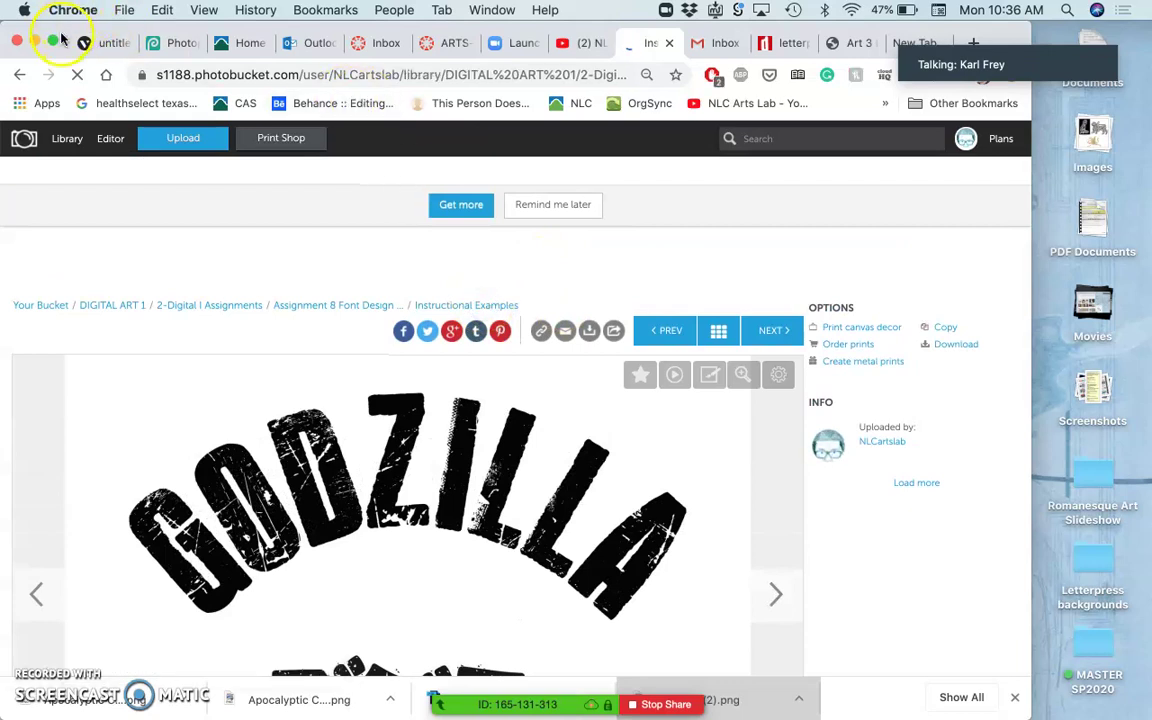
- Arrange Chrome and Finder, then drop the black DON'T PANIC PNG into Instructional Examples to upload it
{"action": "left_click_drag", "start_coordinate": [62, 32], "coordinate": [406, 32]}
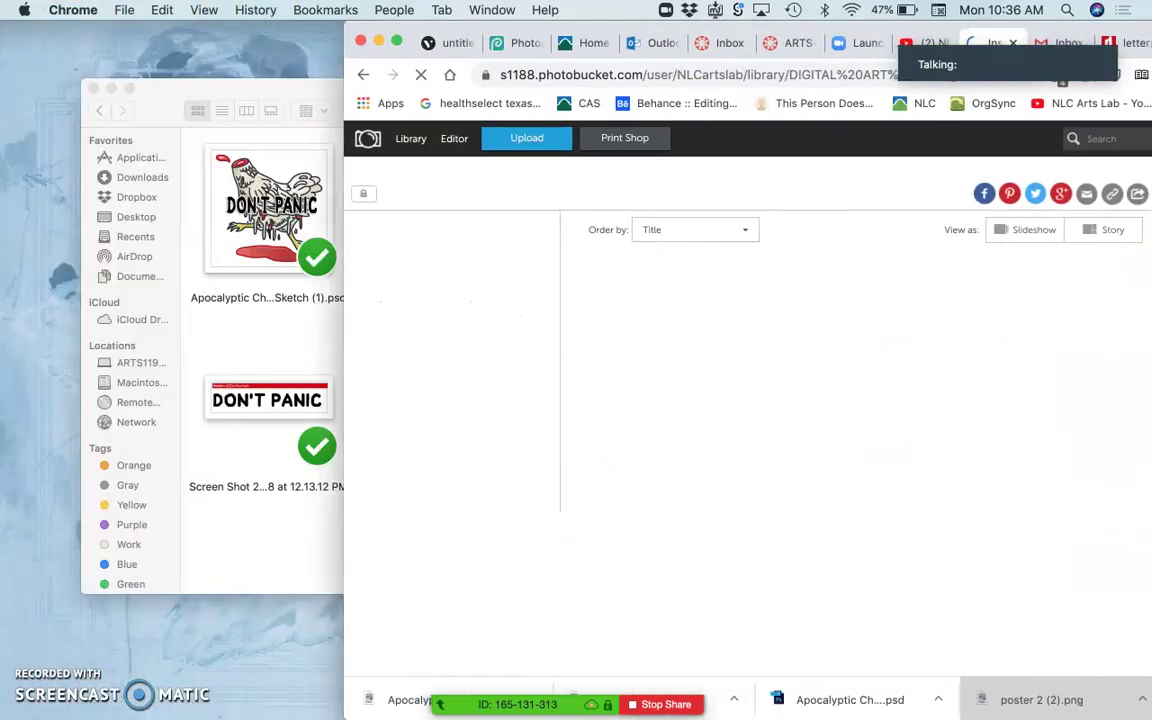
{"action": "left_click", "coordinate": [275, 88]}
{"action": "left_click_drag", "start_coordinate": [205, 77], "coordinate": [140, 68]}
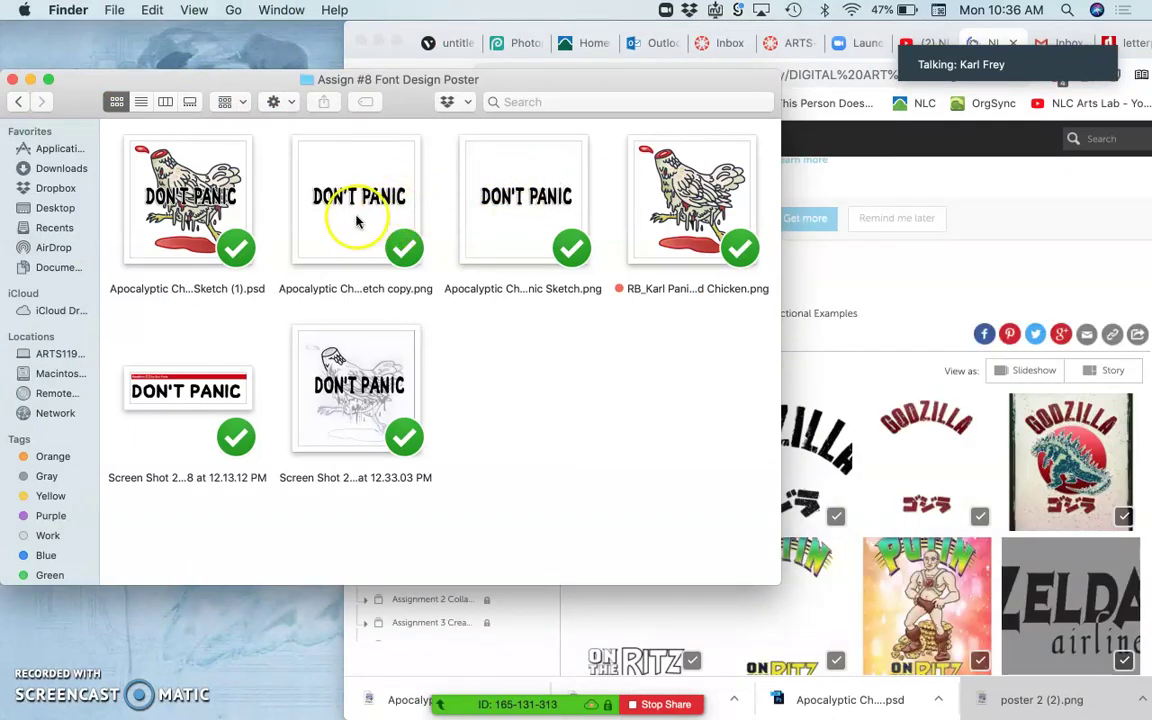
{"action": "left_click_drag", "start_coordinate": [349, 211], "coordinate": [922, 453]}
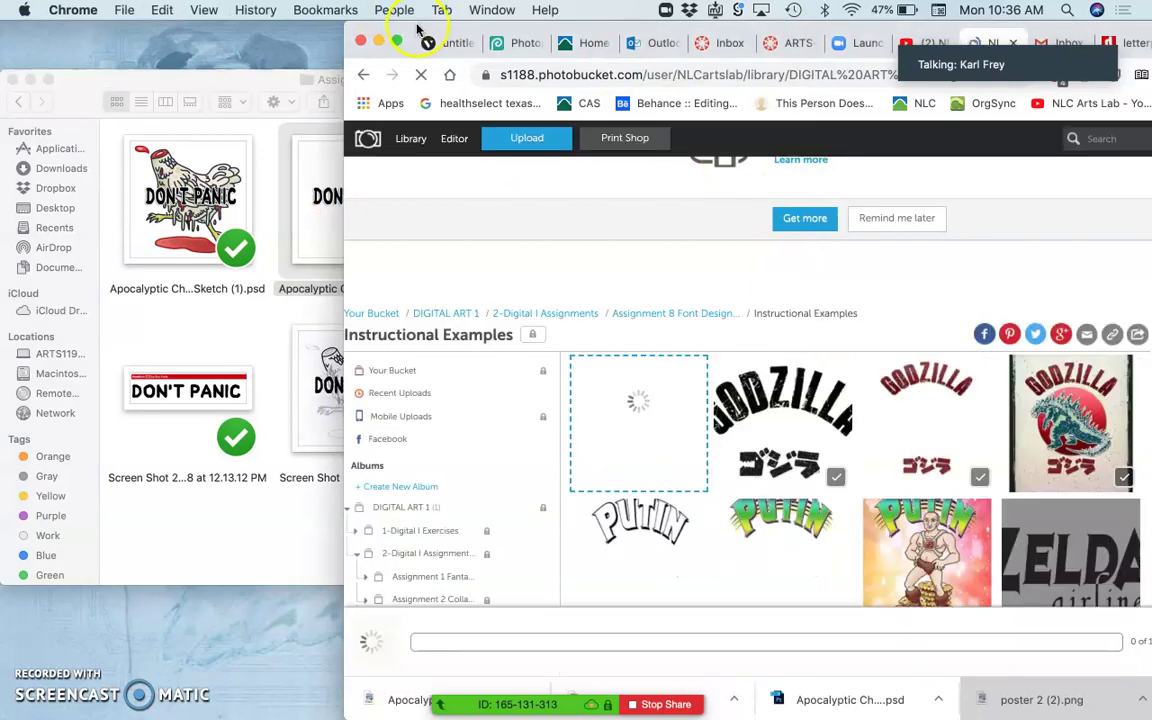
{"action": "left_click_drag", "start_coordinate": [440, 42], "coordinate": [132, 42]}
- Go to page 3 and open the uploaded DON'T PANIC image beside the Forking Bull logo
{"action": "scroll", "coordinate": [550, 442], "scroll_direction": "down", "scroll_amount": 5}
{"action": "scroll", "coordinate": [550, 444], "scroll_direction": "down", "scroll_amount": 3}
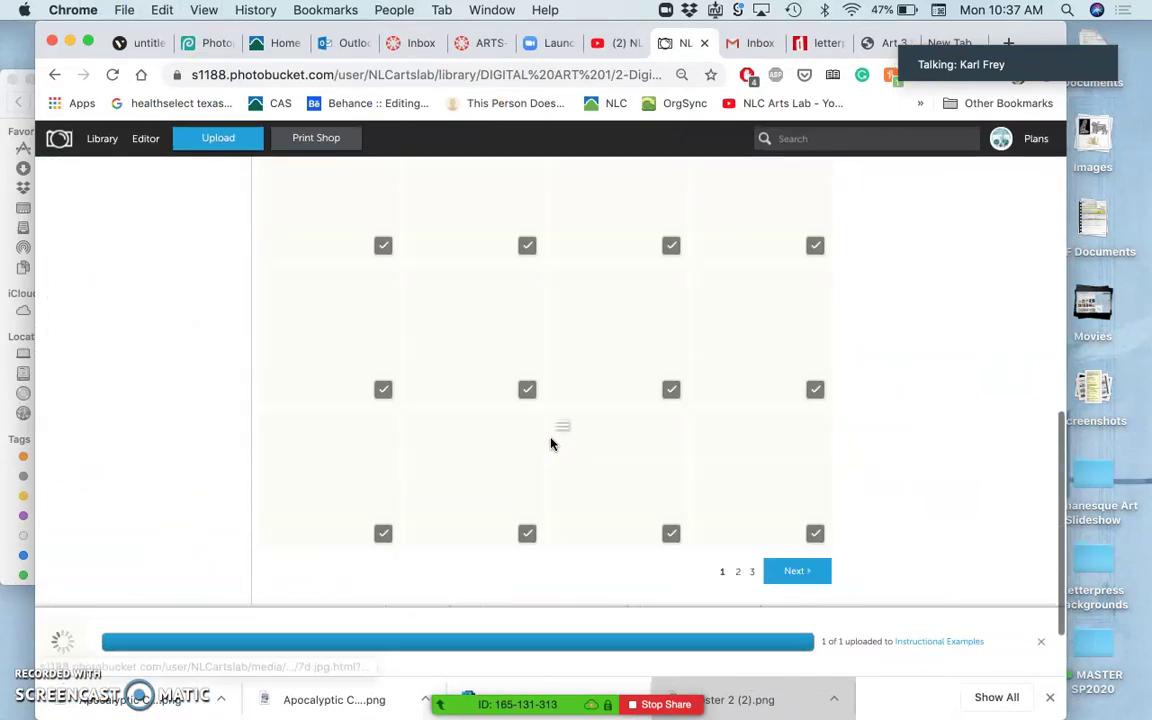
{"action": "left_click", "coordinate": [750, 574]}
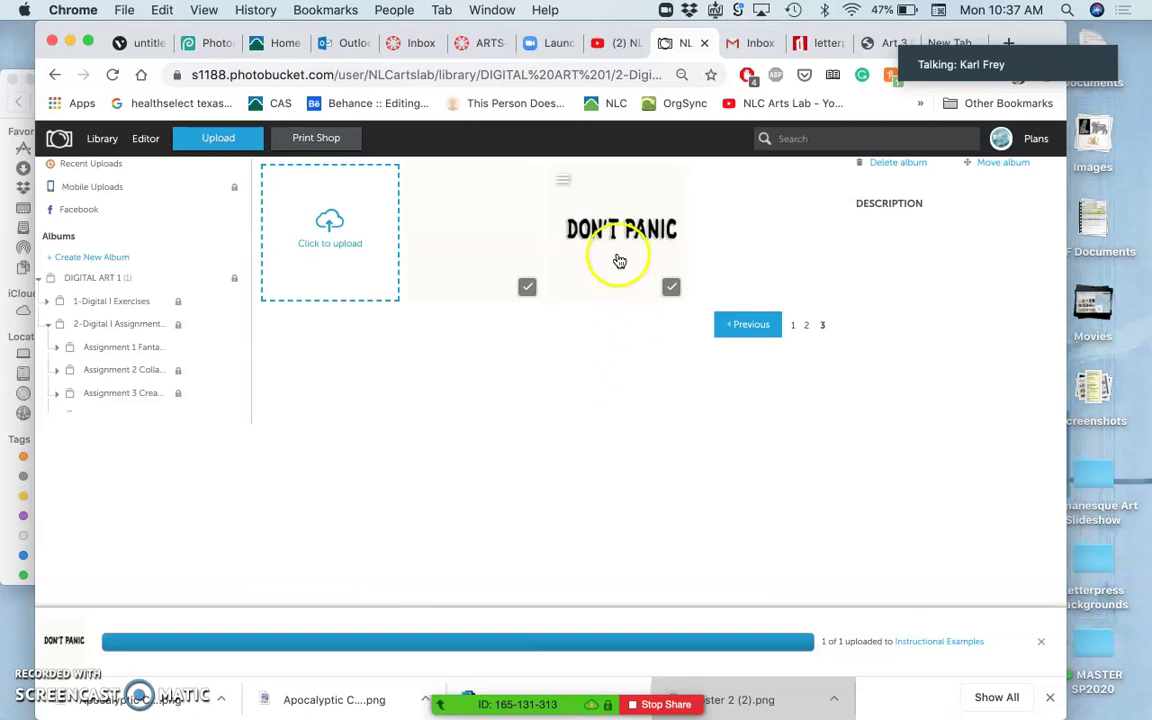
{"action": "left_click", "coordinate": [617, 288]}
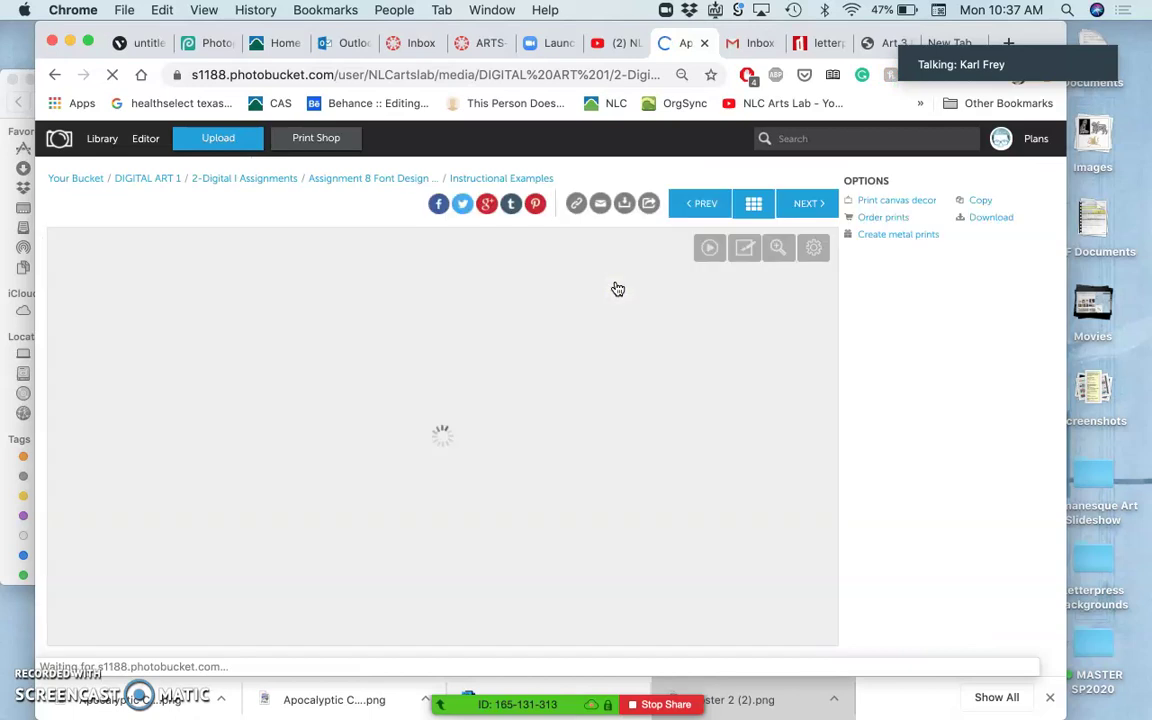
- Title the uploaded DON'T PANIC image with SP20 followed by the student's first name and 1
{"action": "left_click_drag", "start_coordinate": [617, 288], "coordinate": [535, 390]}
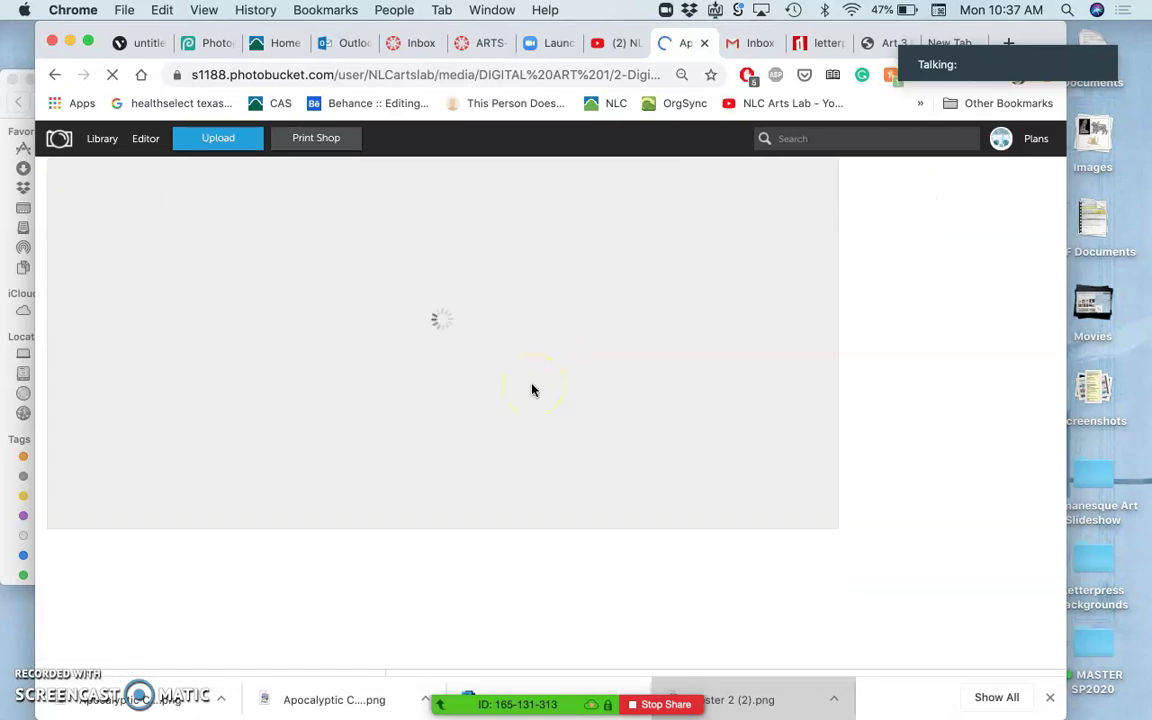
{"action": "scroll", "coordinate": [499, 500], "scroll_direction": "down", "scroll_amount": 5}
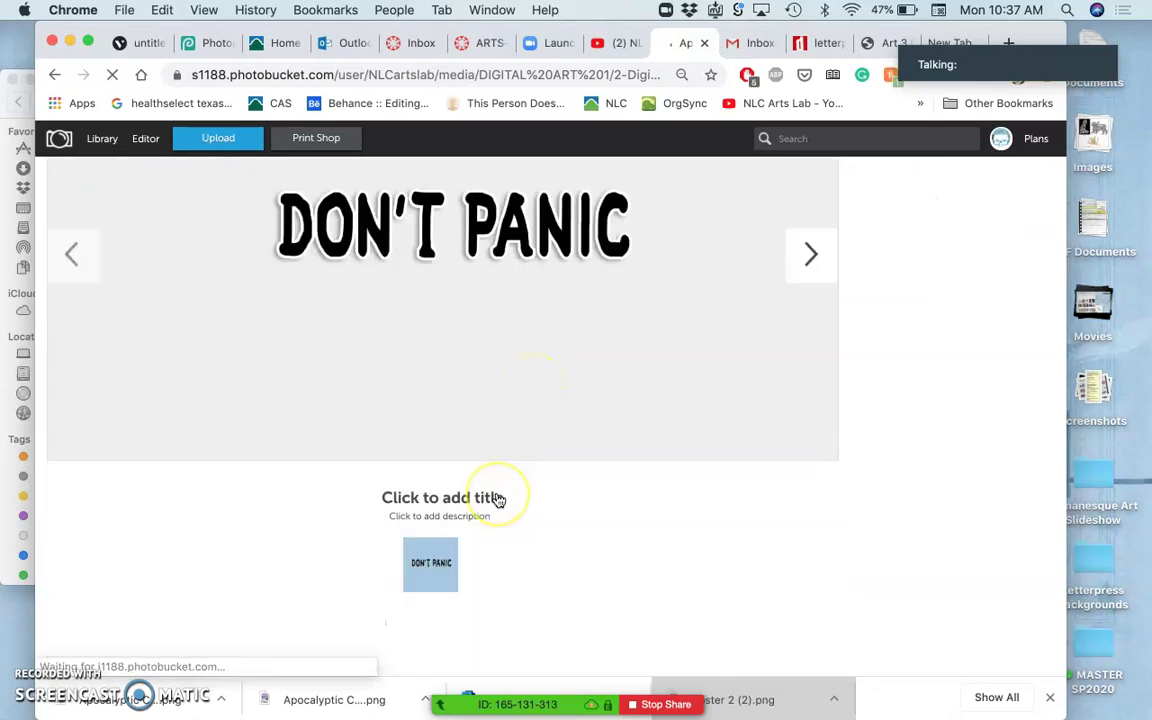
{"action": "left_click", "coordinate": [470, 513]}
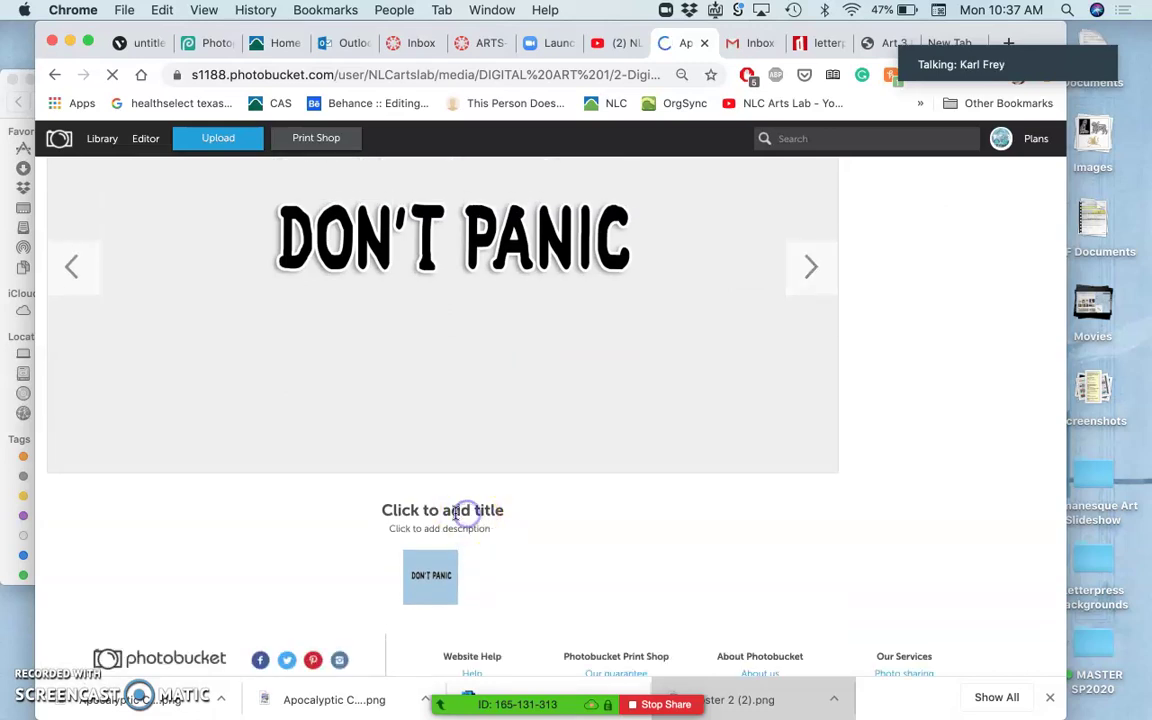
{"action": "type", "text": "S"}
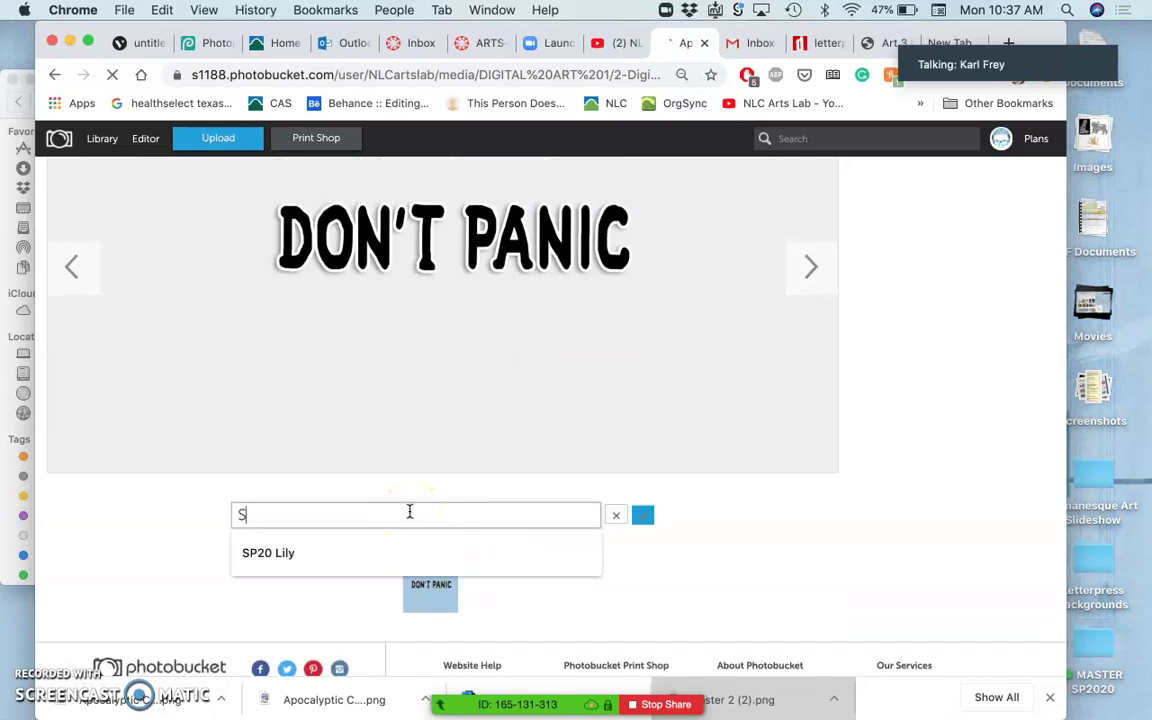
{"action": "type", "text": "P20 Karl 1"}
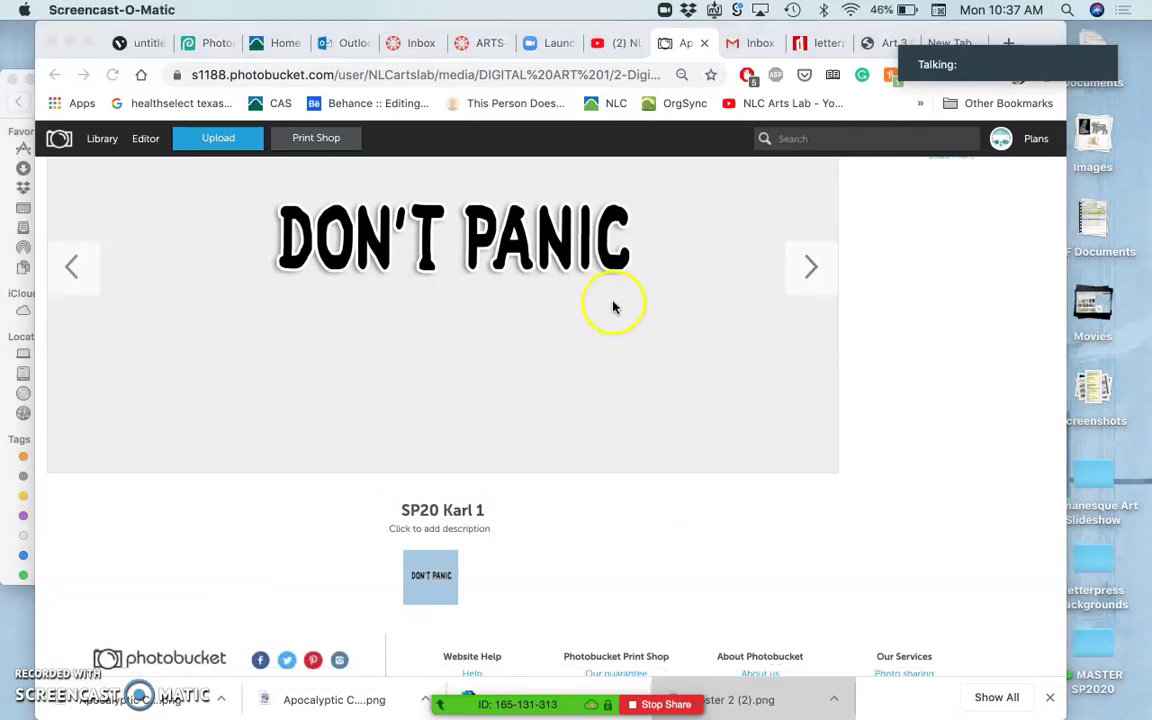
{"action": "scroll", "coordinate": [614, 307], "scroll_direction": "up", "scroll_amount": 3}
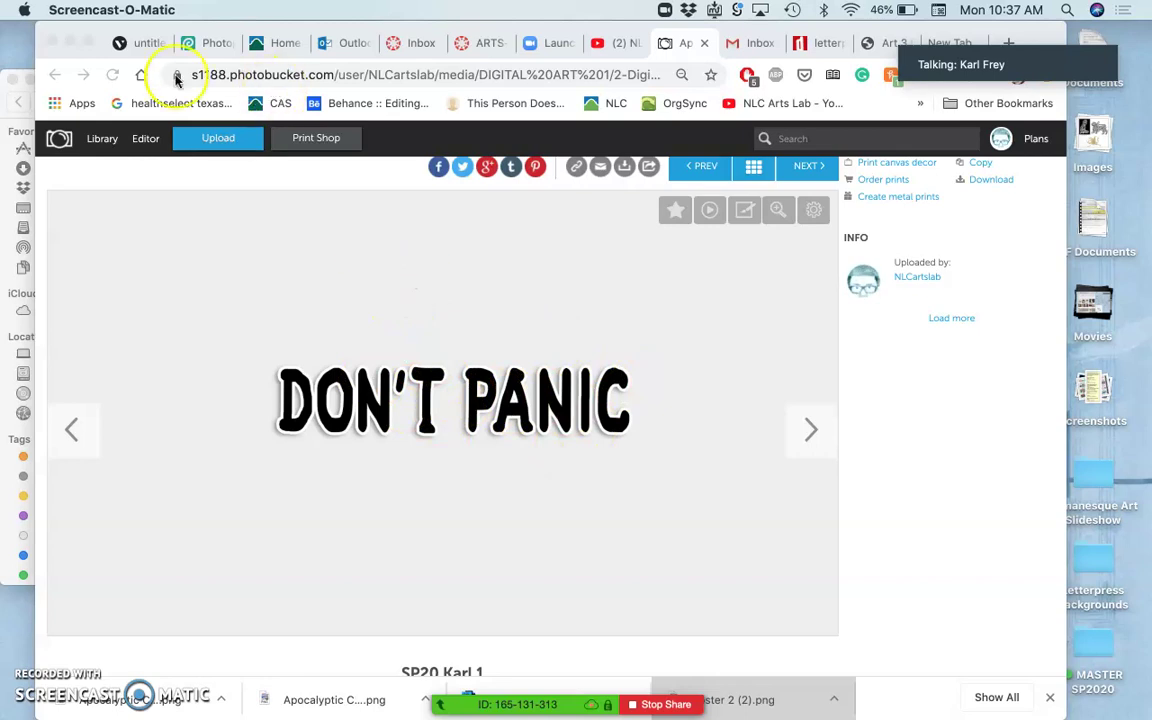
- Minimize Chrome and move the duplicate plain DON'T PANIC sketch PNG to the Trash
{"action": "left_click", "coordinate": [71, 44]}
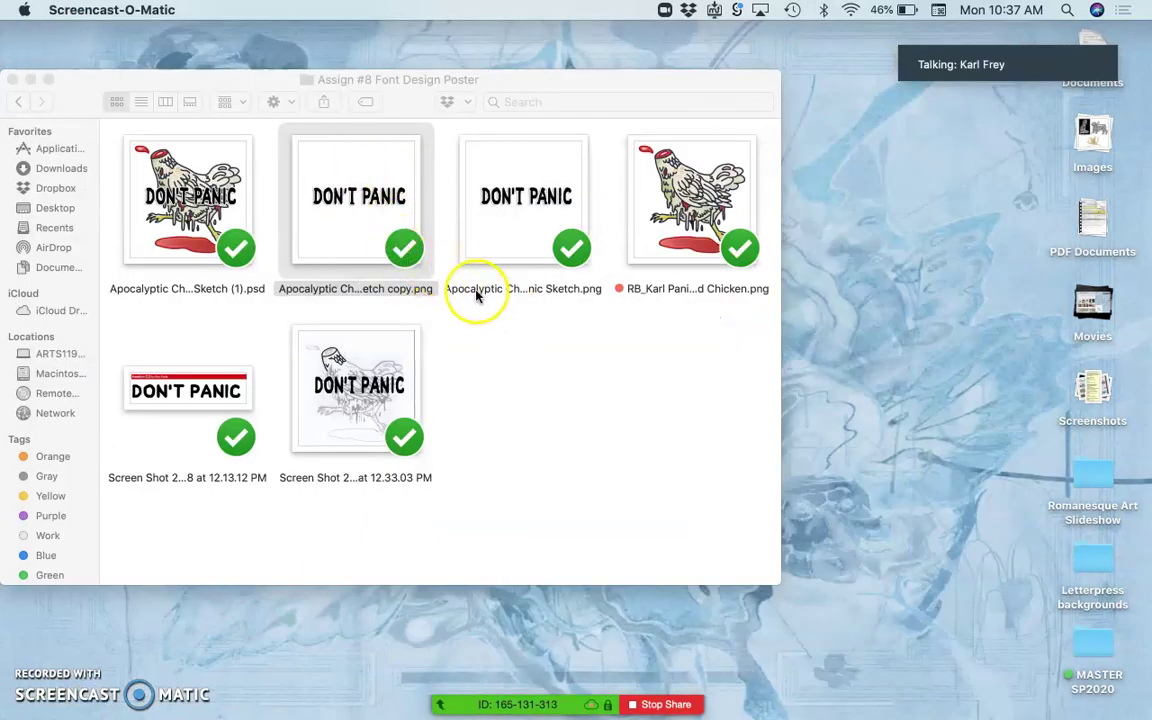
{"action": "left_click", "coordinate": [546, 224]}
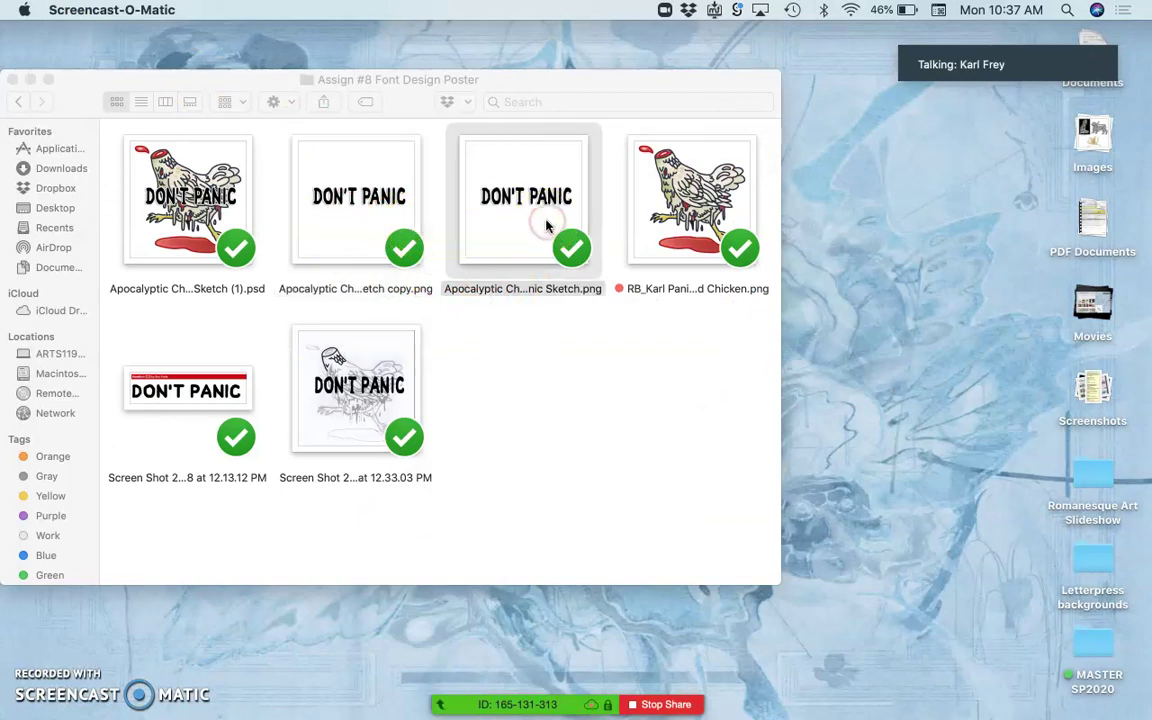
{"action": "right_click", "coordinate": [546, 224]}
{"action": "left_click", "coordinate": [584, 273]}
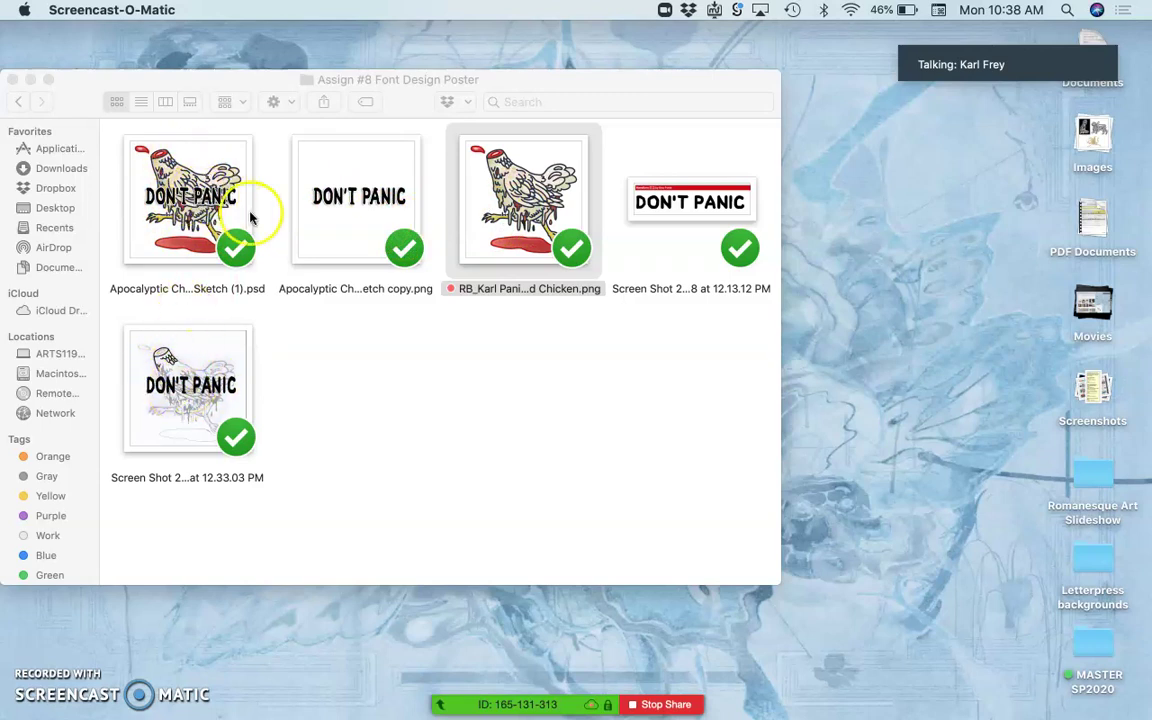
{"action": "mouse_move", "coordinate": [20, 600]}
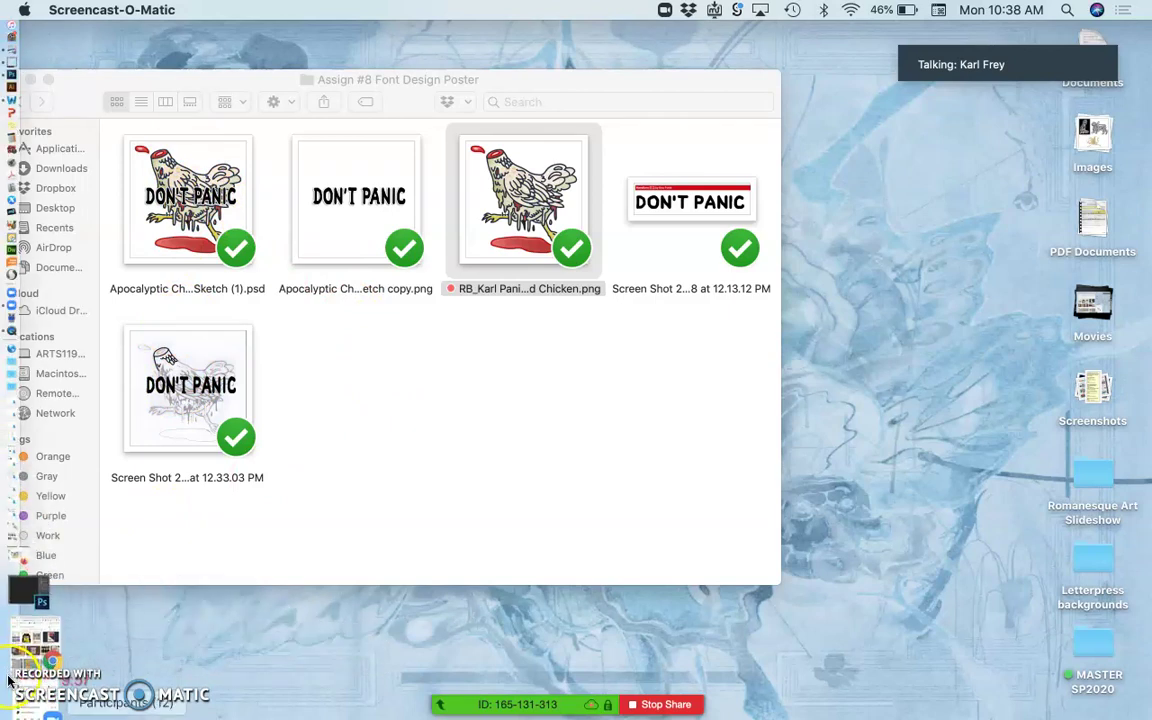
- Bring up the letterpress indie concert poster search and move to the Hatch Show Print tab
{"action": "left_click", "coordinate": [16, 630]}
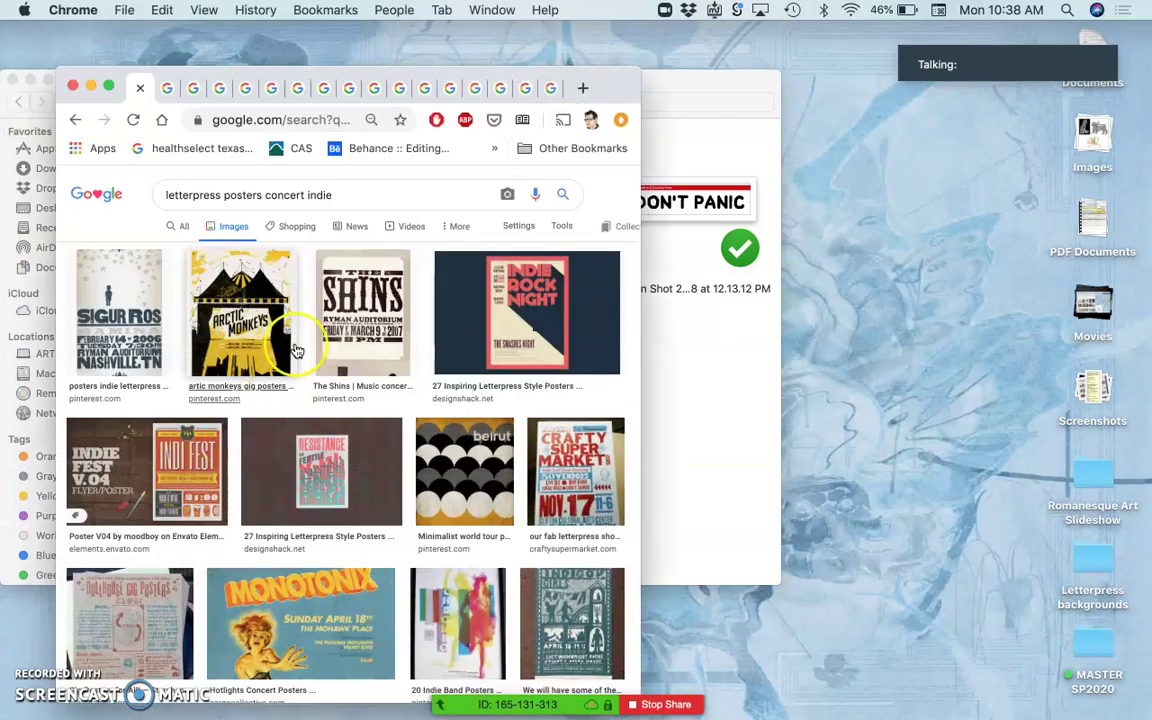
{"action": "left_click_drag", "start_coordinate": [615, 85], "coordinate": [600, 40]}
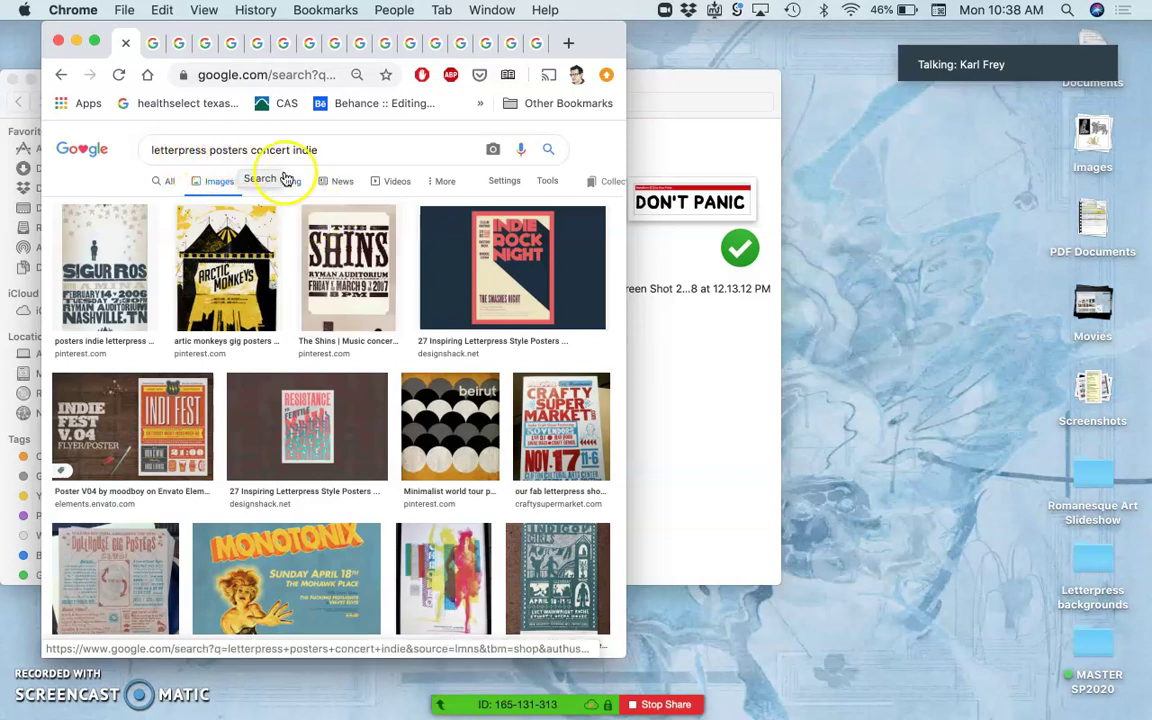
{"action": "left_click", "coordinate": [156, 43]}
- Create a folder named 'Style Sheet Inspiration' beside the DON'T PANIC files in Assign #8 Font Design Poster
{"action": "left_click", "coordinate": [744, 380]}
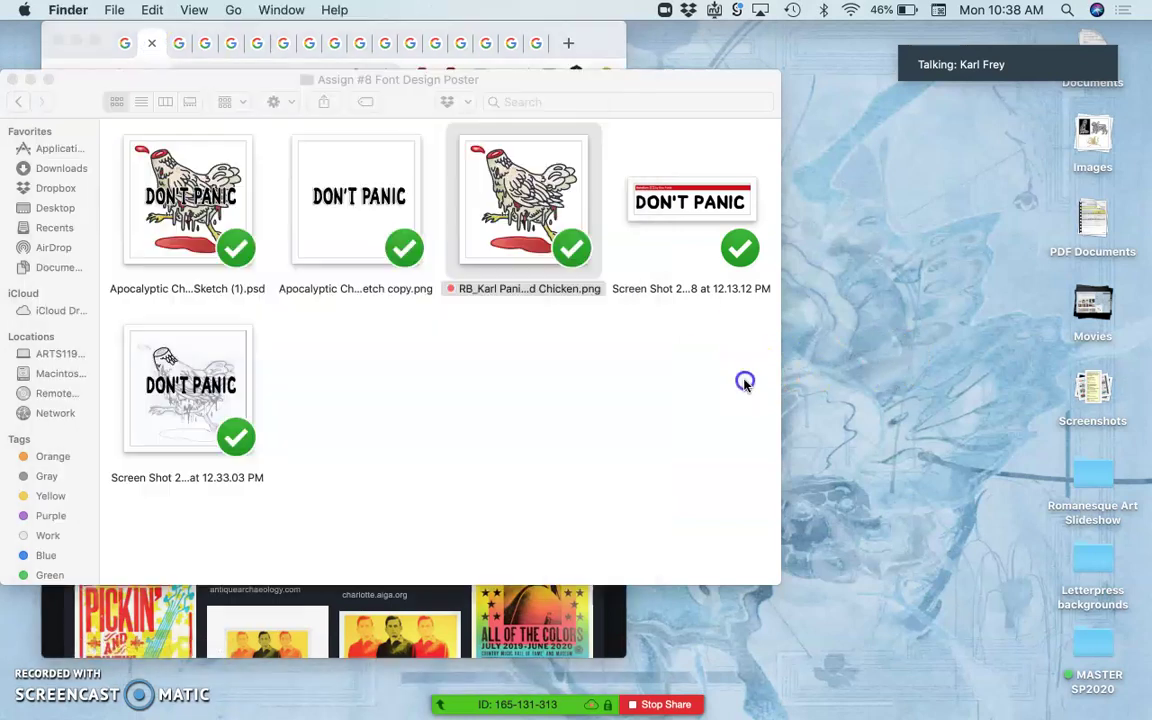
{"action": "right_click", "coordinate": [680, 390]}
{"action": "left_click", "coordinate": [700, 391]}
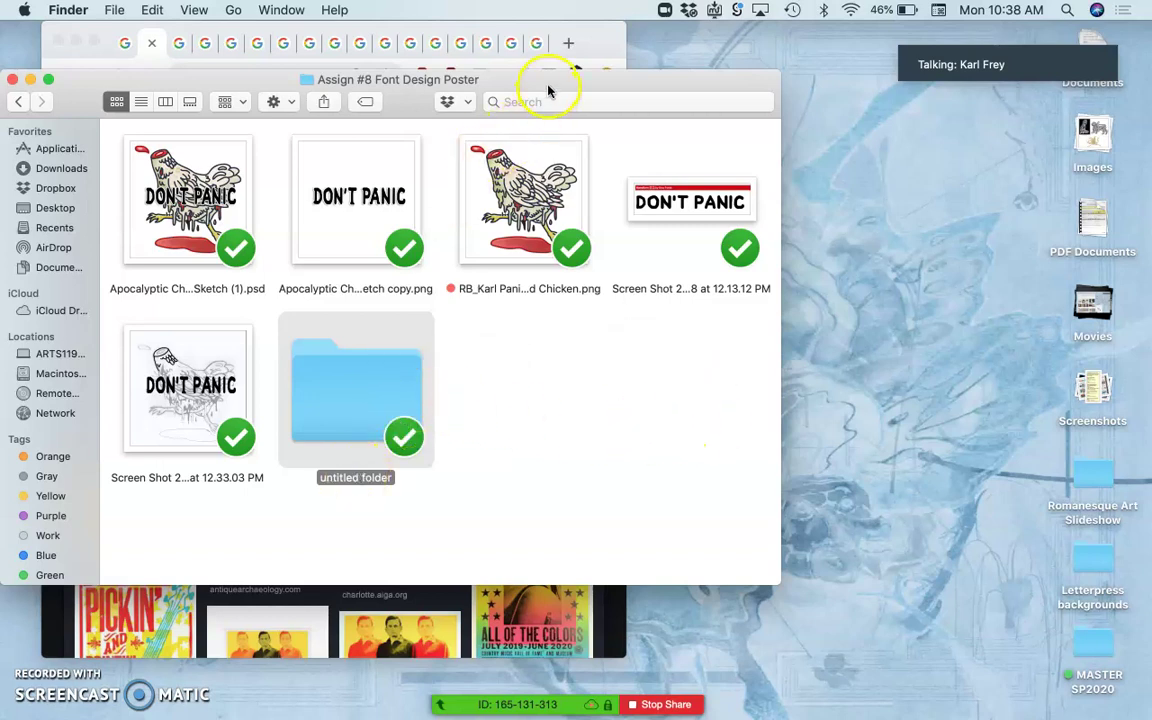
{"action": "left_click_drag", "start_coordinate": [548, 90], "coordinate": [977, 91]}
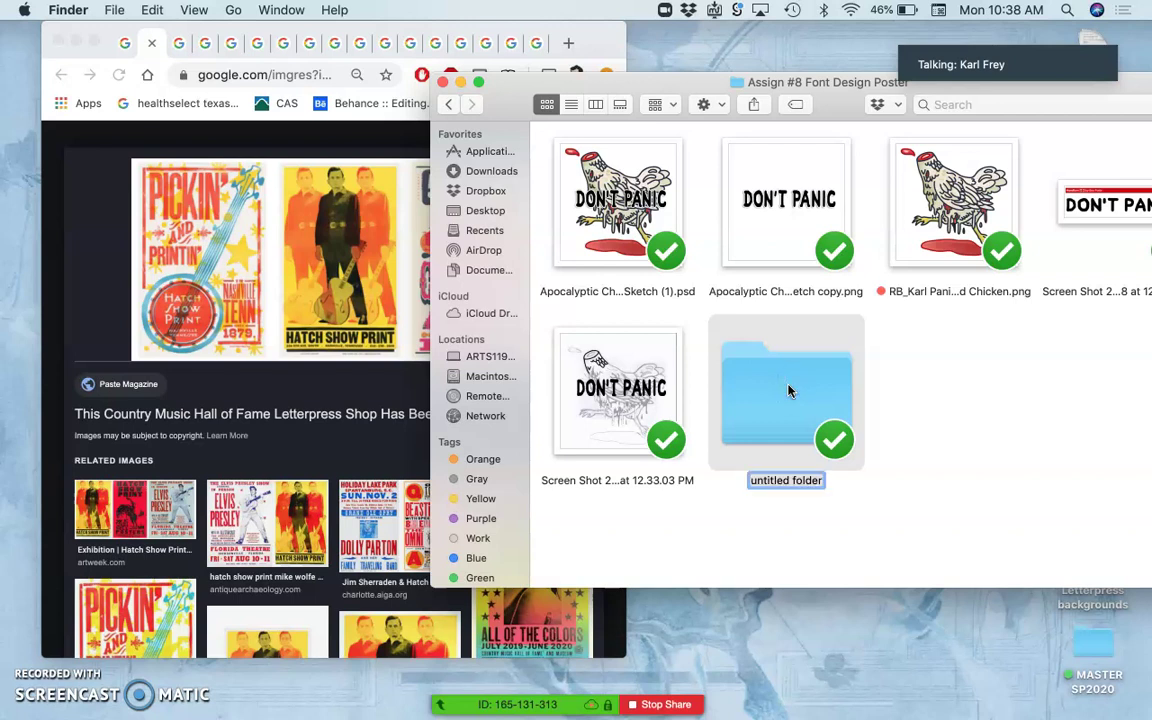
{"action": "type", "text": "Style Sheet Inspiration"}
{"action": "key", "text": "Return"}
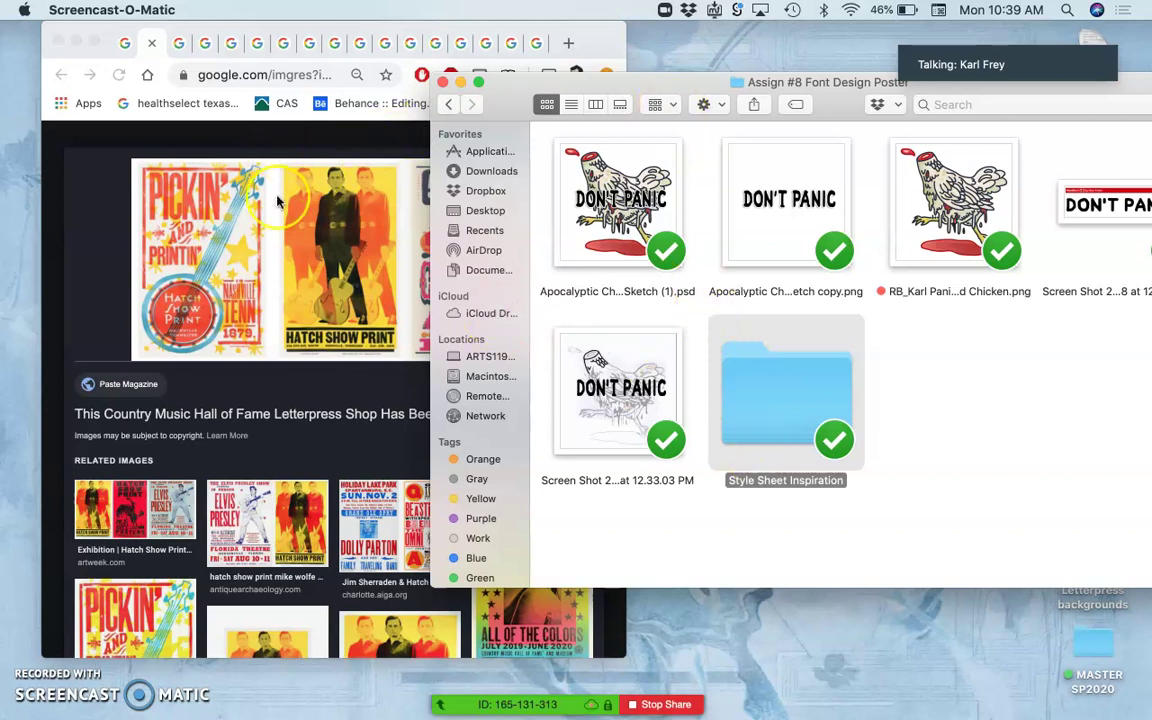
- Copy the Hatch Show Print and Wood Til Roundup posters into Style Sheet Inspiration
{"action": "left_click", "coordinate": [278, 236]}
{"action": "left_click_drag", "start_coordinate": [379, 242], "coordinate": [768, 398]}
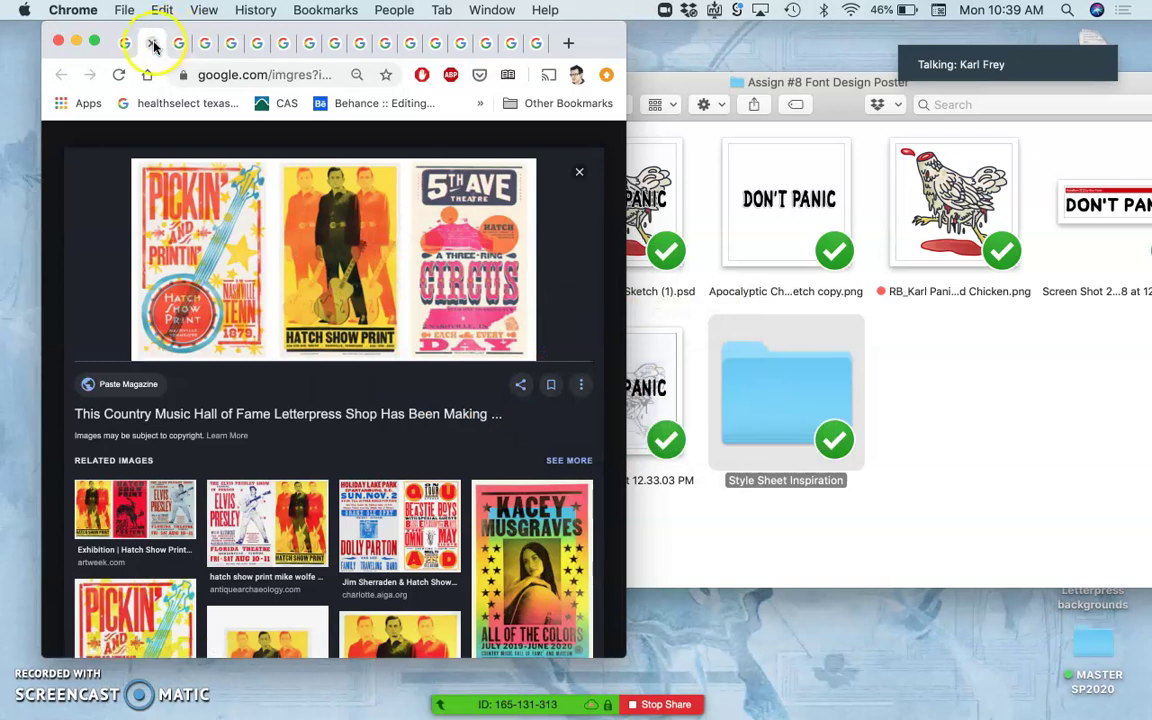
{"action": "left_click", "coordinate": [153, 43]}
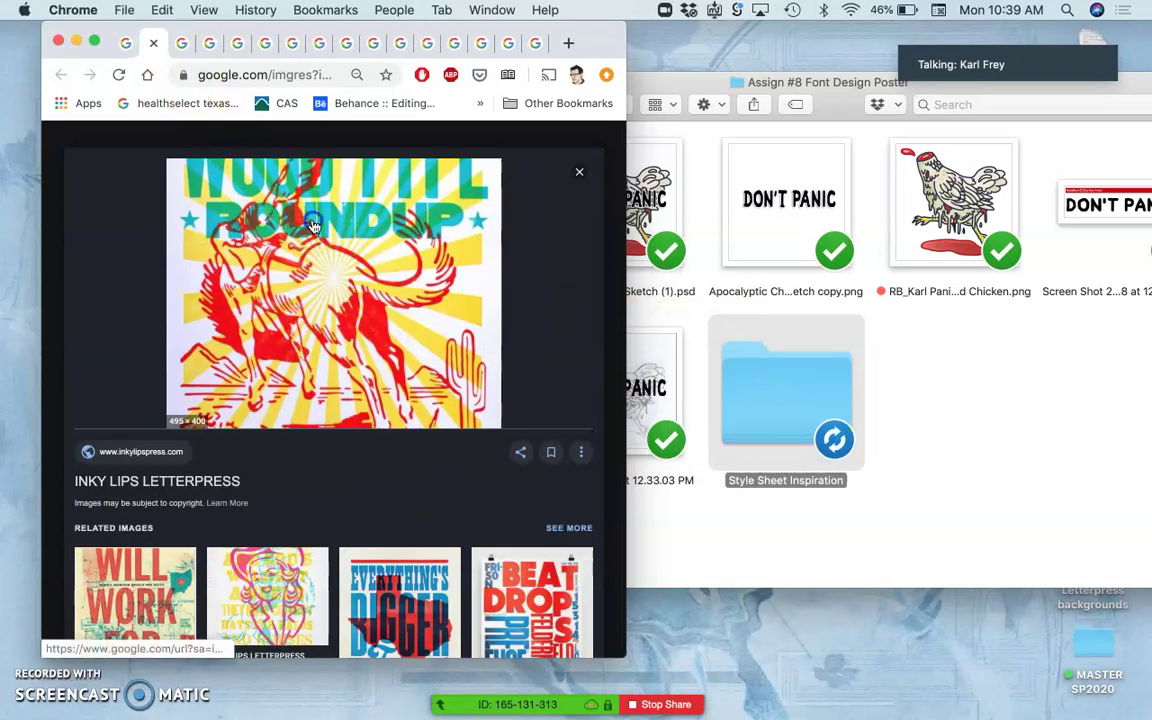
{"action": "left_click_drag", "start_coordinate": [310, 223], "coordinate": [742, 362]}
- Find the Typeverything poster, view it full size, and copy it into the inspiration folder
{"action": "scroll", "coordinate": [388, 412], "scroll_direction": "down", "scroll_amount": 5}
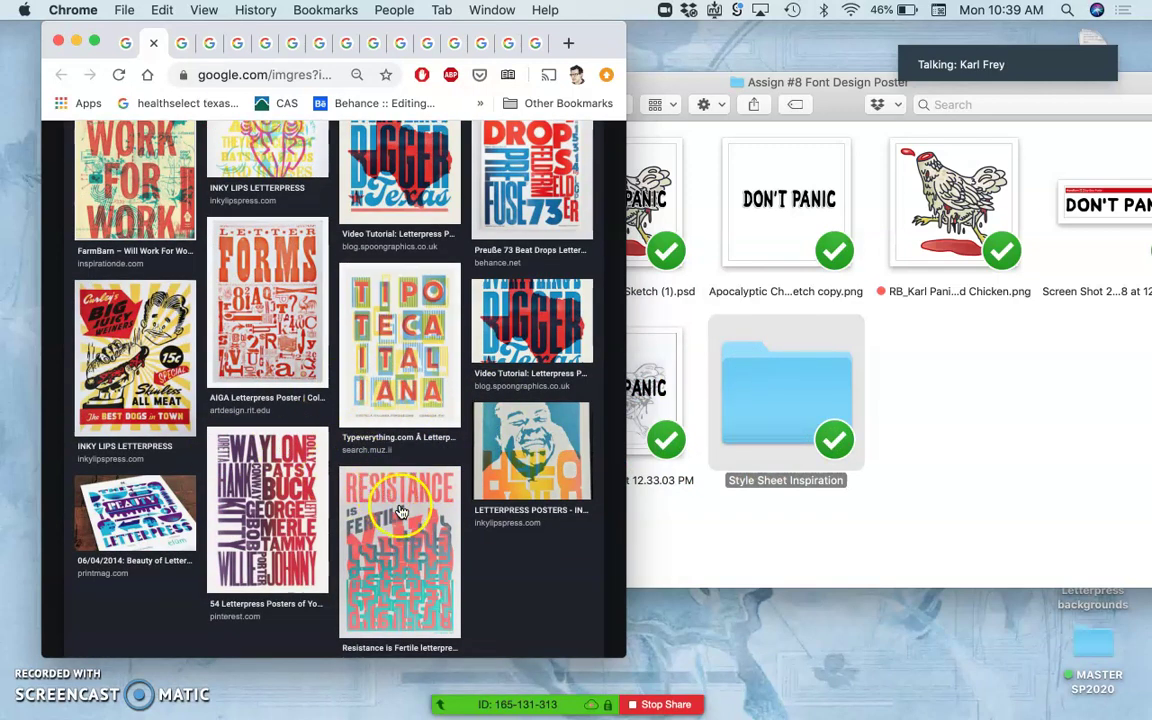
{"action": "scroll", "coordinate": [440, 470], "scroll_direction": "down", "scroll_amount": 2}
{"action": "scroll", "coordinate": [425, 494], "scroll_direction": "down", "scroll_amount": 1}
{"action": "left_click", "coordinate": [418, 400]}
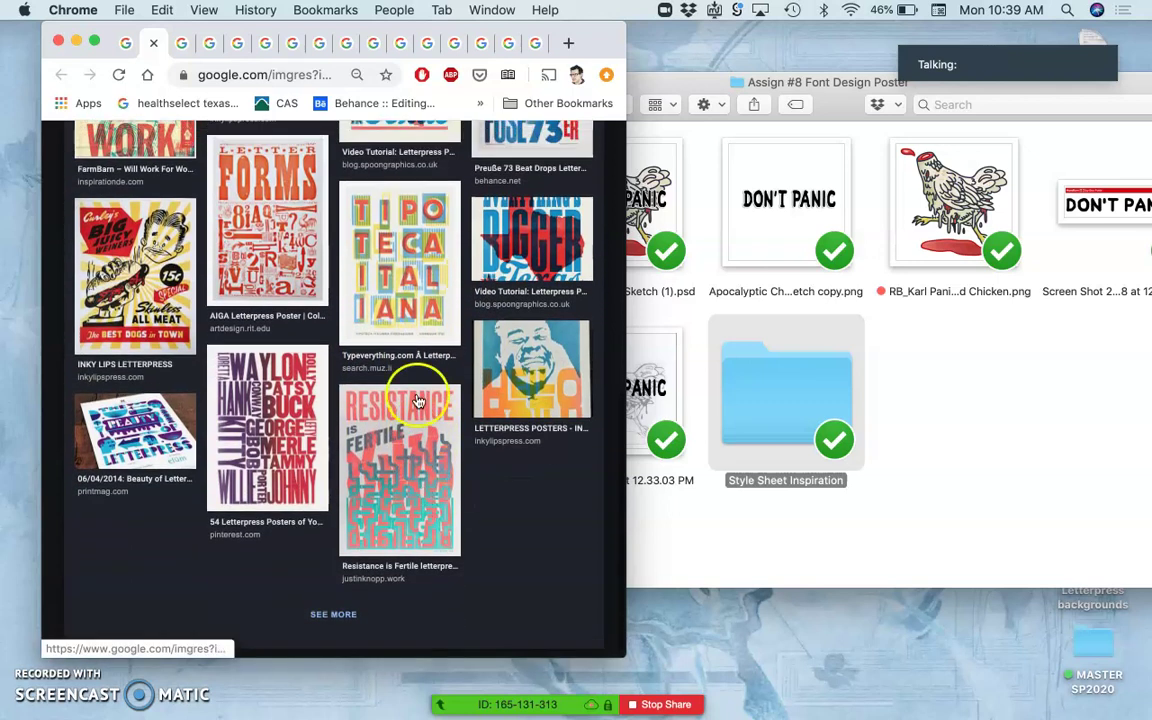
{"action": "left_click", "coordinate": [398, 300]}
{"action": "left_click", "coordinate": [385, 263]}
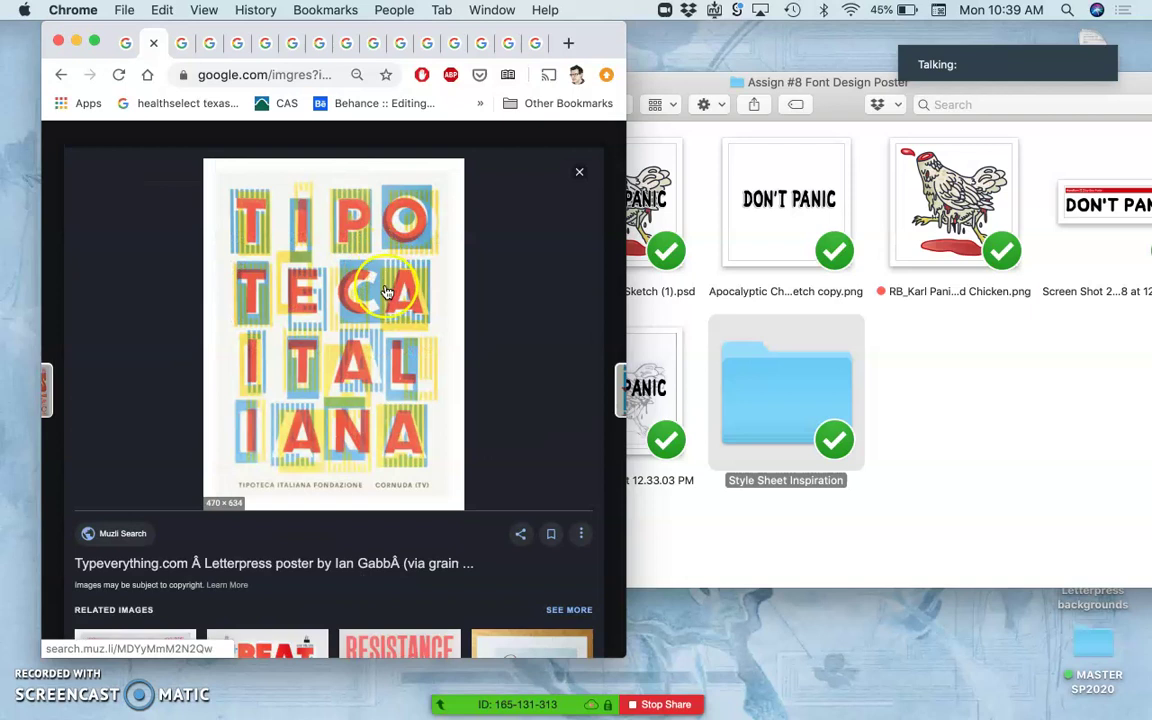
{"action": "left_click_drag", "start_coordinate": [411, 288], "coordinate": [744, 410]}
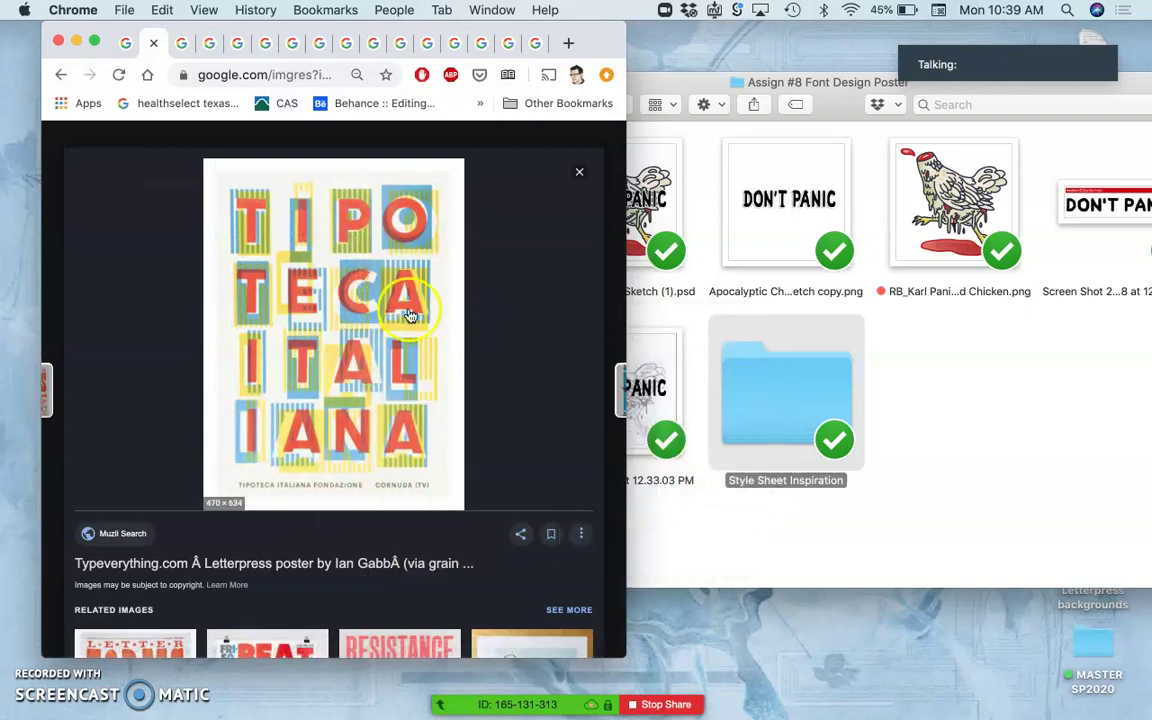
{"action": "left_click", "coordinate": [152, 44]}
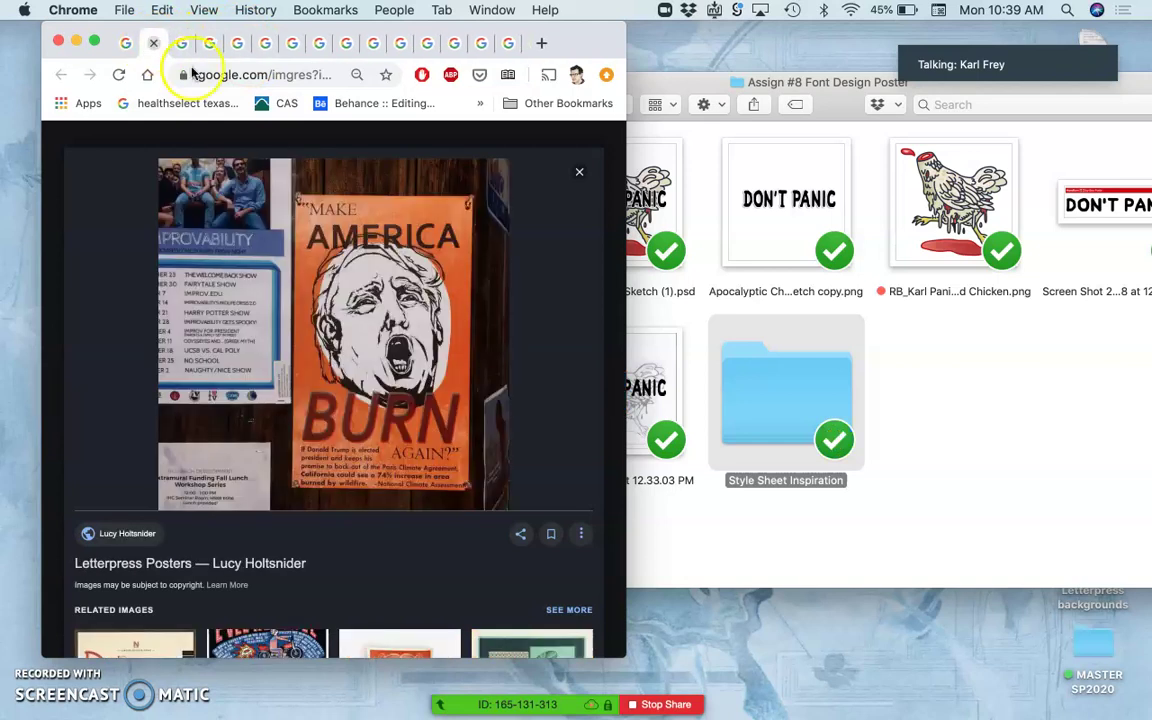
- Copy the Make America Burn, John Prine and red speech-bubble posters into the inspiration folder
{"action": "left_click_drag", "start_coordinate": [413, 313], "coordinate": [745, 405]}
{"action": "left_click", "coordinate": [463, 404]}
{"action": "scroll", "coordinate": [463, 405], "scroll_direction": "down", "scroll_amount": 10}
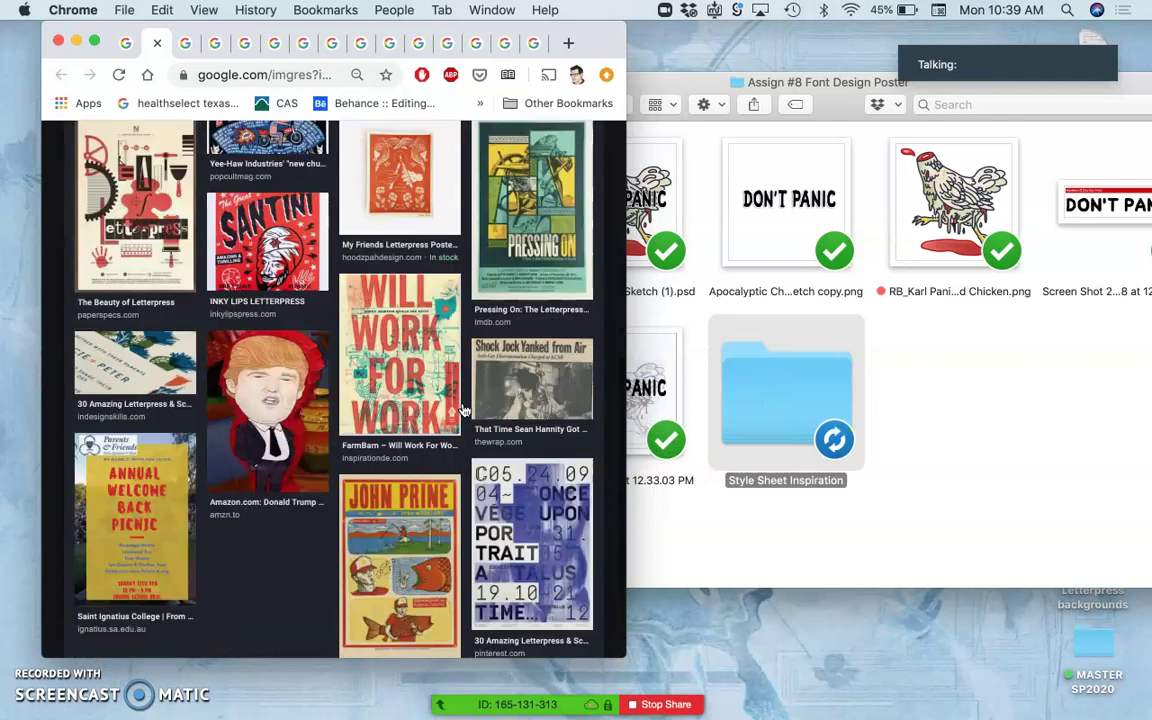
{"action": "left_click", "coordinate": [413, 472]}
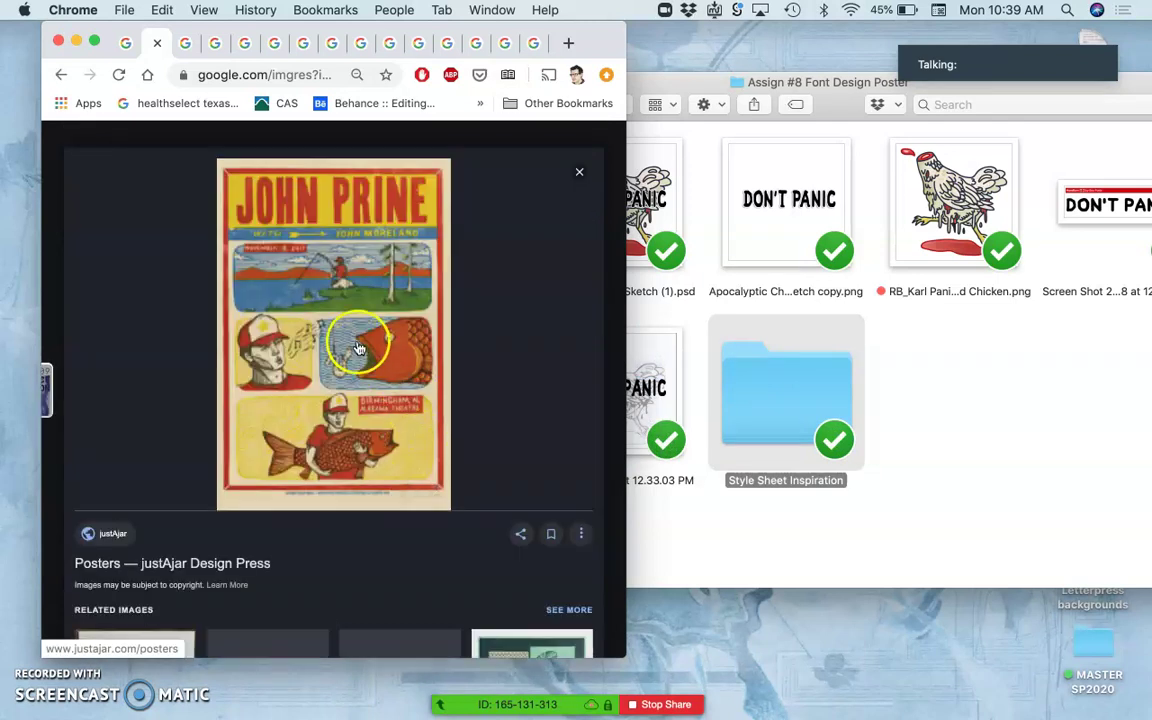
{"action": "left_click", "coordinate": [325, 270]}
{"action": "left_click_drag", "start_coordinate": [378, 283], "coordinate": [465, 301]}
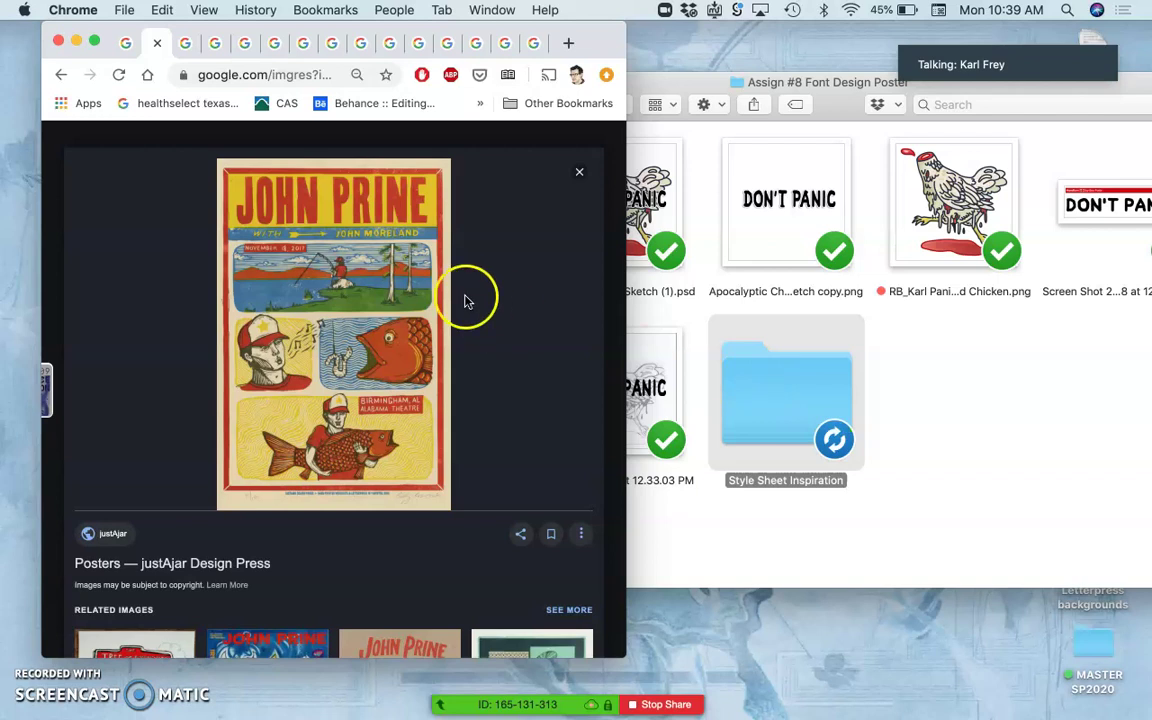
{"action": "left_click", "coordinate": [160, 43]}
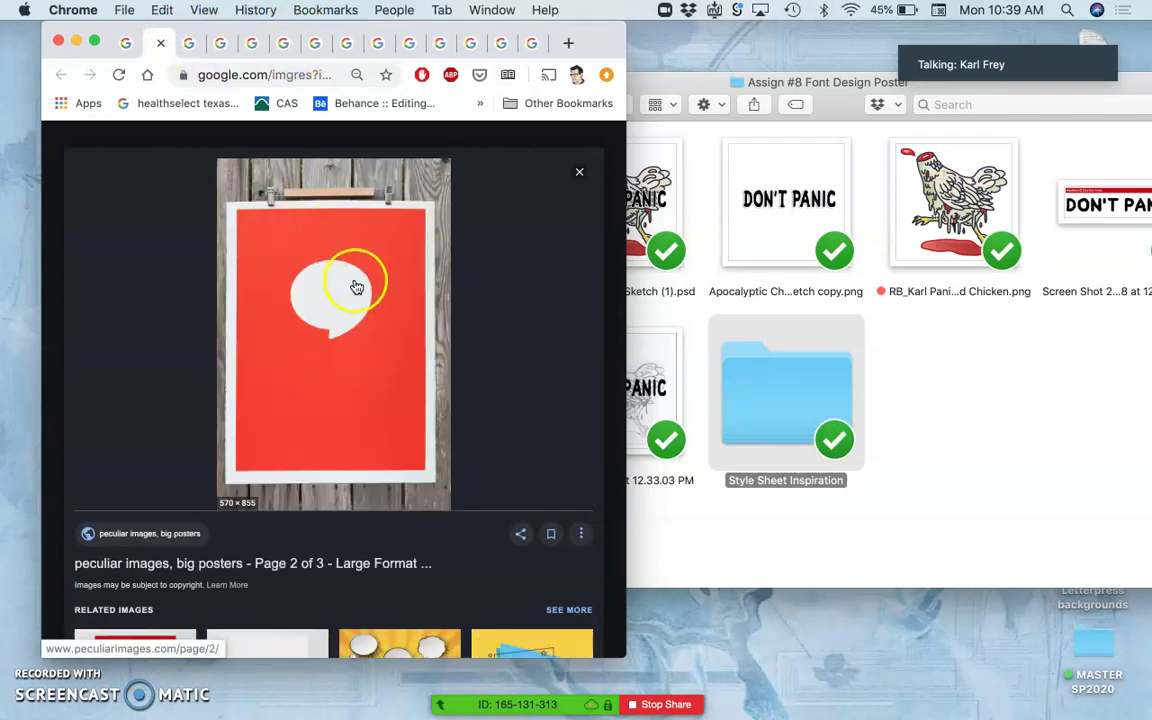
{"action": "left_click_drag", "start_coordinate": [329, 337], "coordinate": [745, 385]}
- Copy The Art of Rock, Chromeo, Aberfeldy deer and MOE posters into Style Sheet Inspiration
{"action": "left_click", "coordinate": [160, 43]}
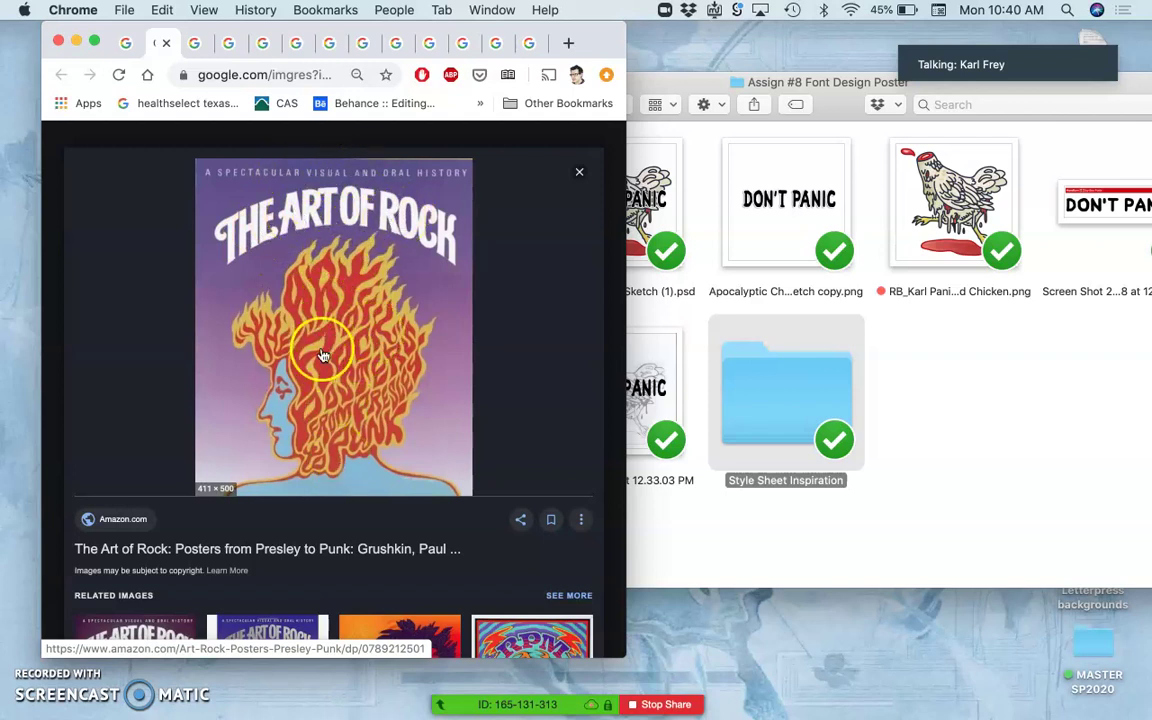
{"action": "left_click_drag", "start_coordinate": [317, 370], "coordinate": [758, 398]}
{"action": "left_click", "coordinate": [169, 45]}
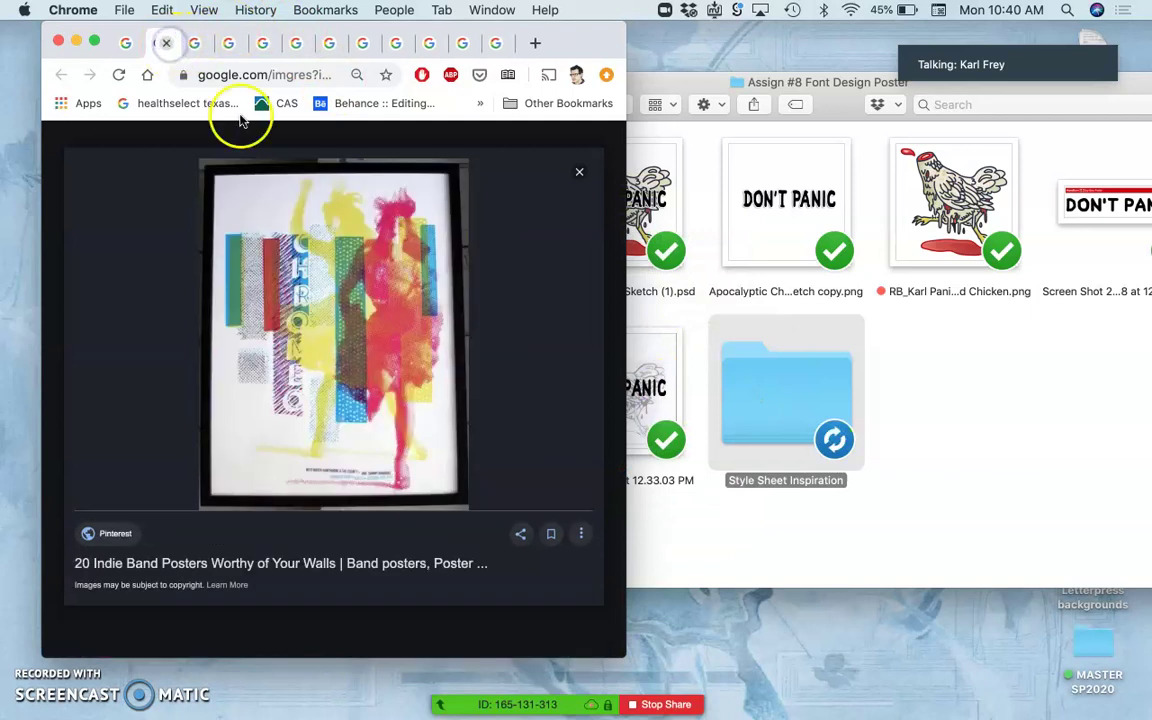
{"action": "left_click_drag", "start_coordinate": [352, 283], "coordinate": [768, 395]}
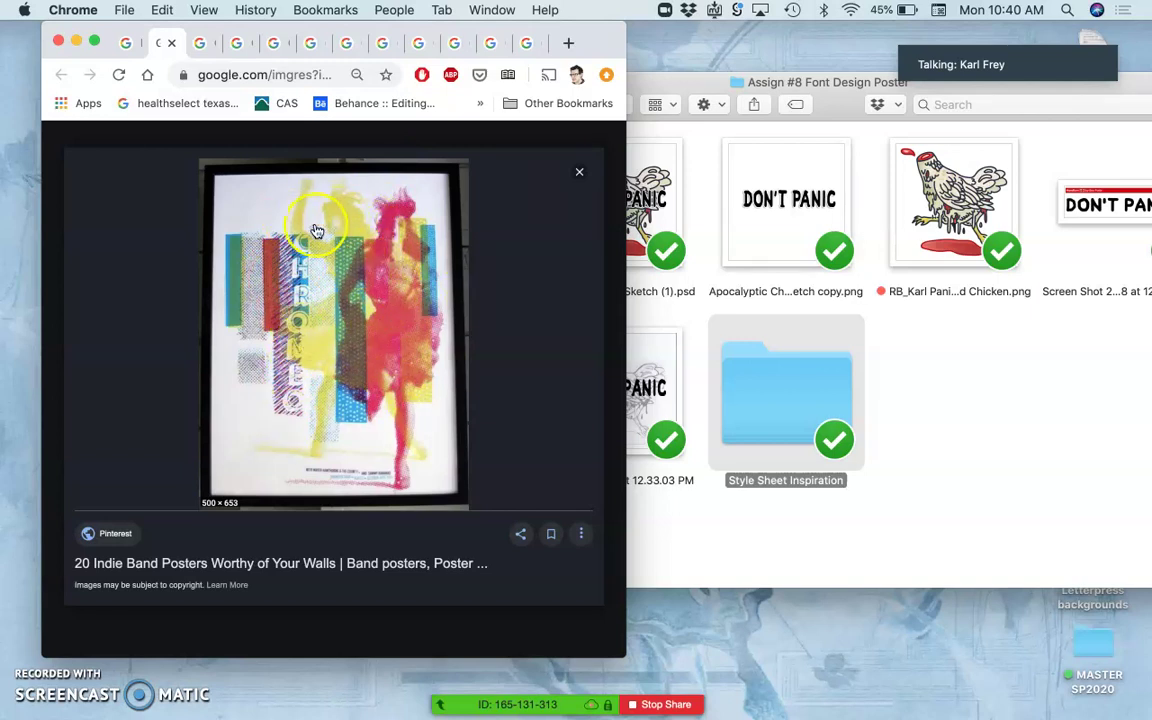
{"action": "left_click", "coordinate": [170, 44]}
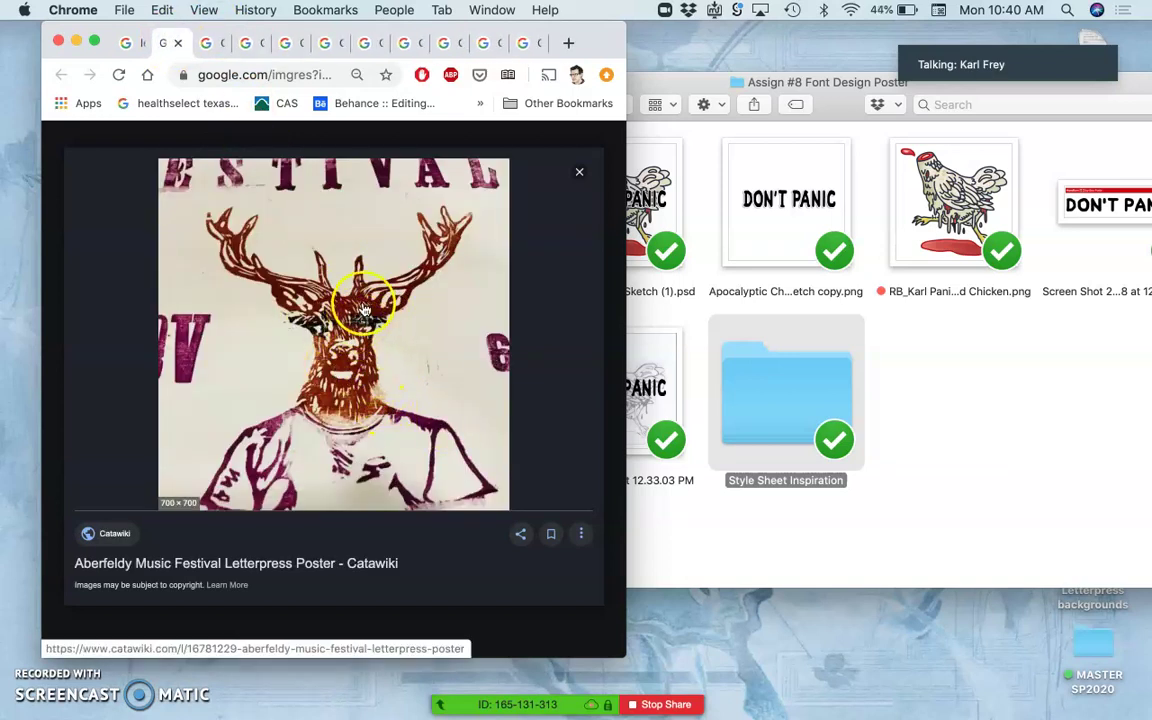
{"action": "left_click_drag", "start_coordinate": [357, 297], "coordinate": [760, 440]}
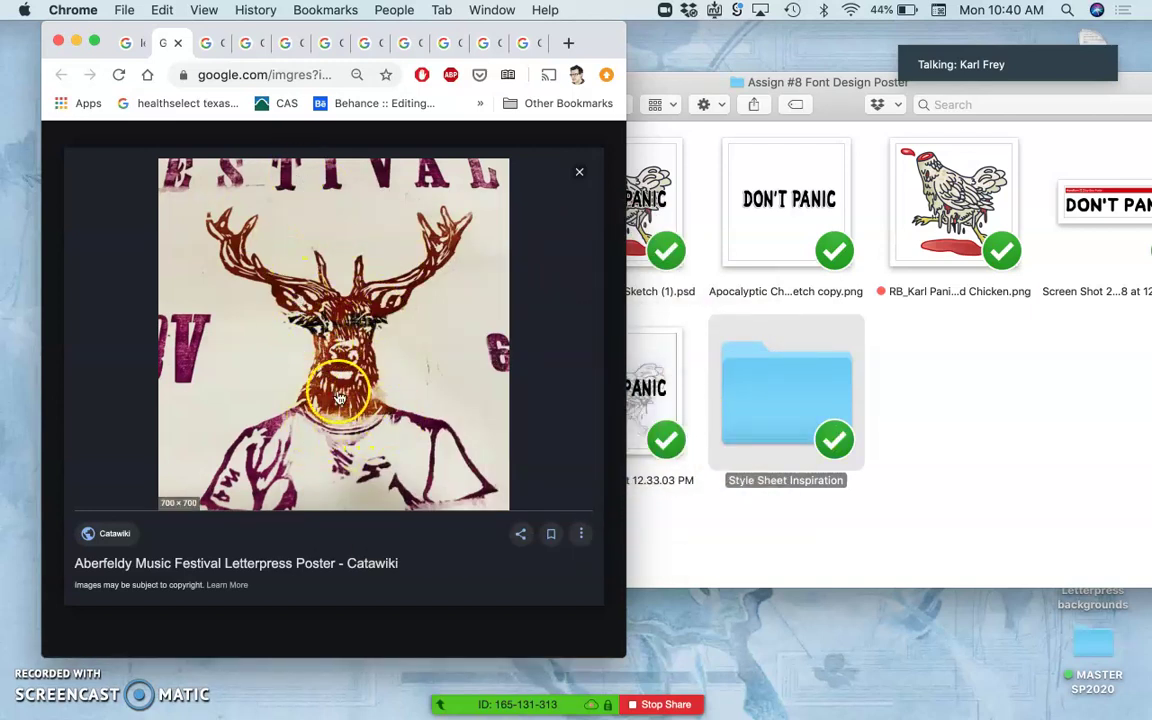
{"action": "left_click", "coordinate": [180, 42]}
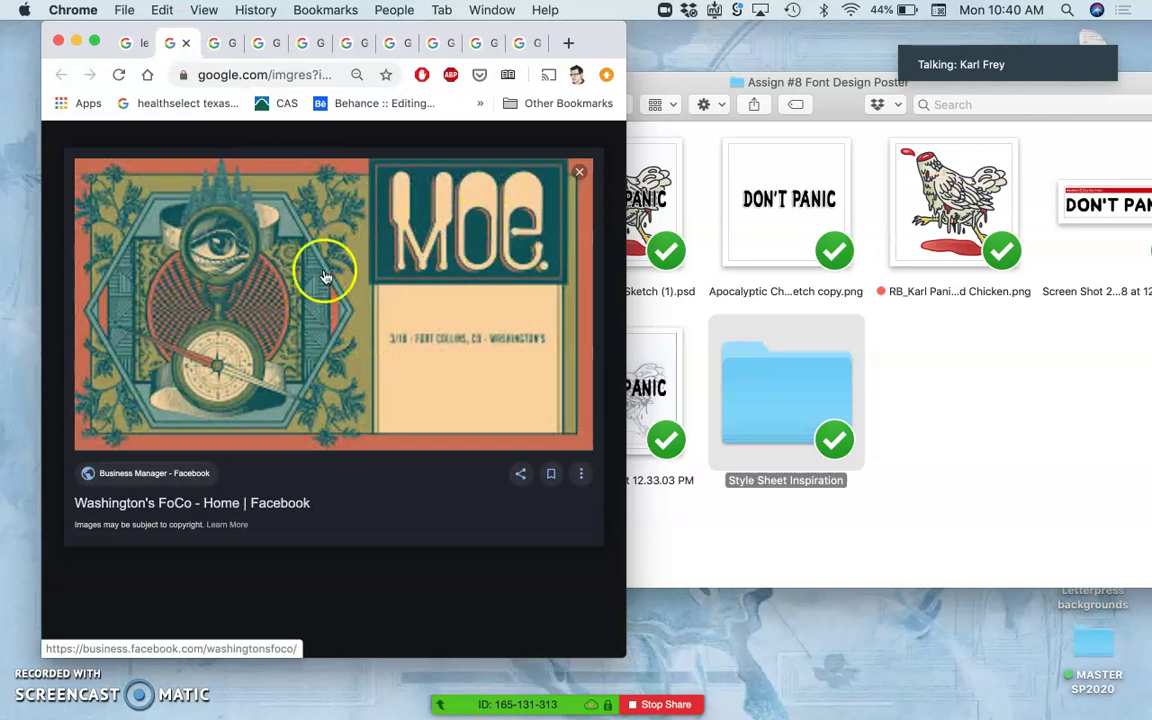
{"action": "left_click_drag", "start_coordinate": [390, 285], "coordinate": [752, 400]}
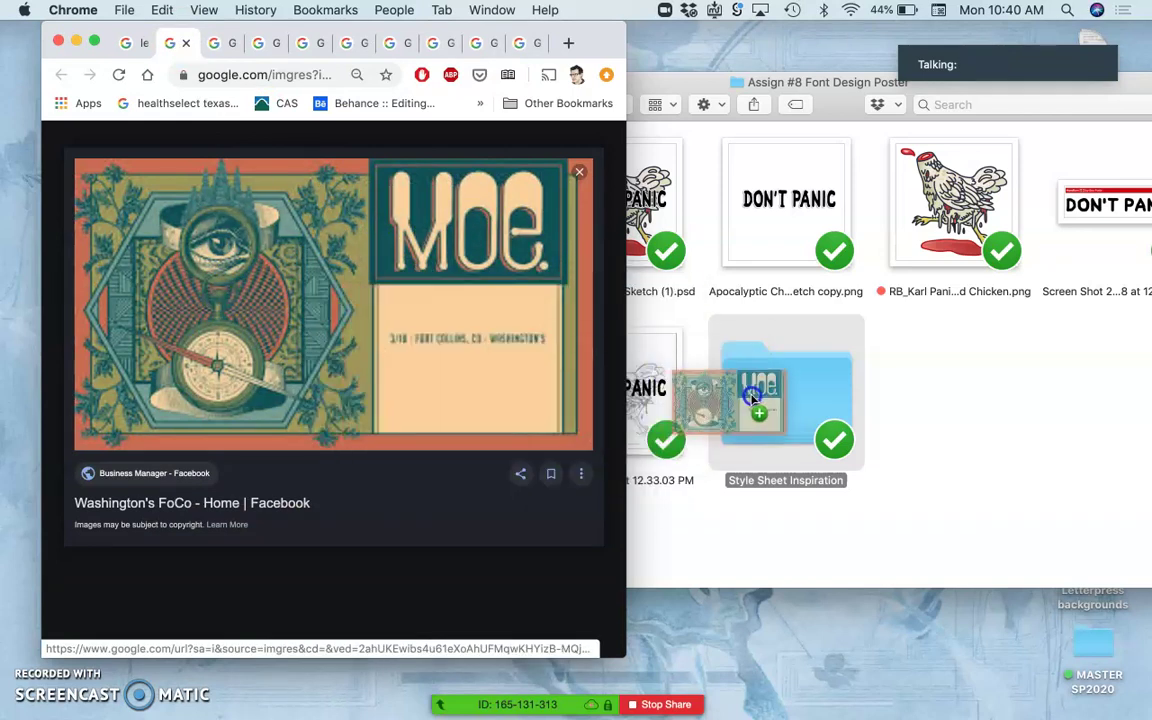
- Copy the Widespread Panic, Primus, Mudhoney and Walls R Us posters into the inspiration folder
{"action": "left_click", "coordinate": [185, 45]}
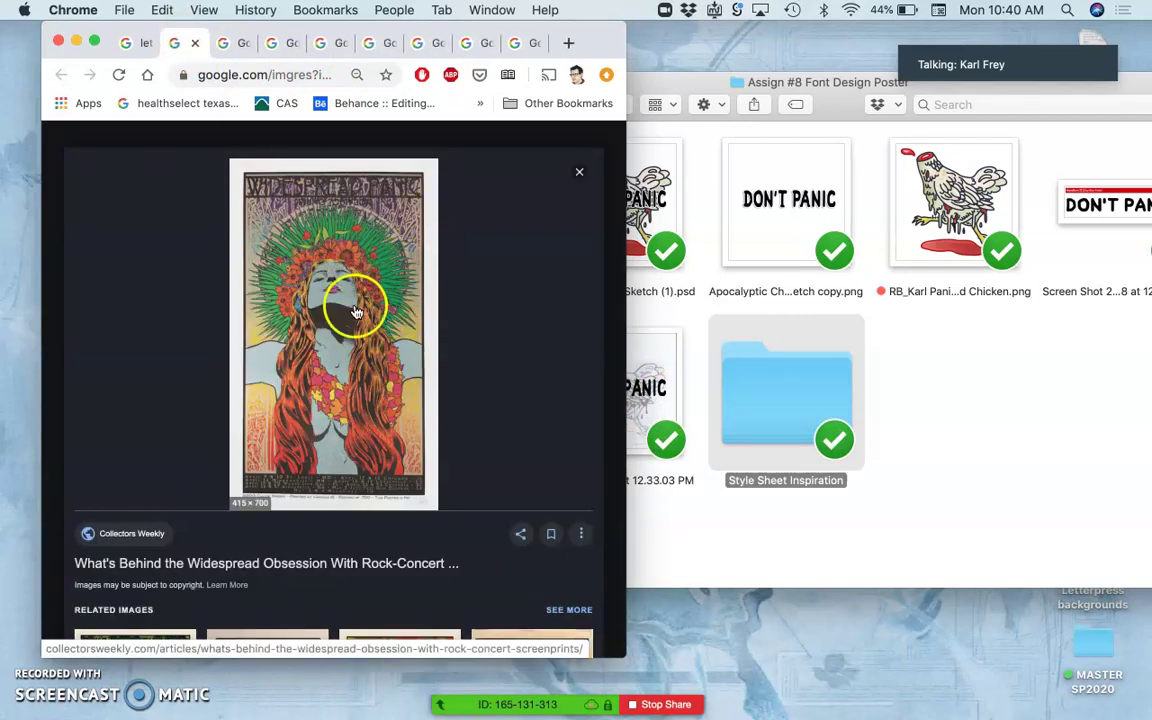
{"action": "left_click_drag", "start_coordinate": [367, 323], "coordinate": [772, 403]}
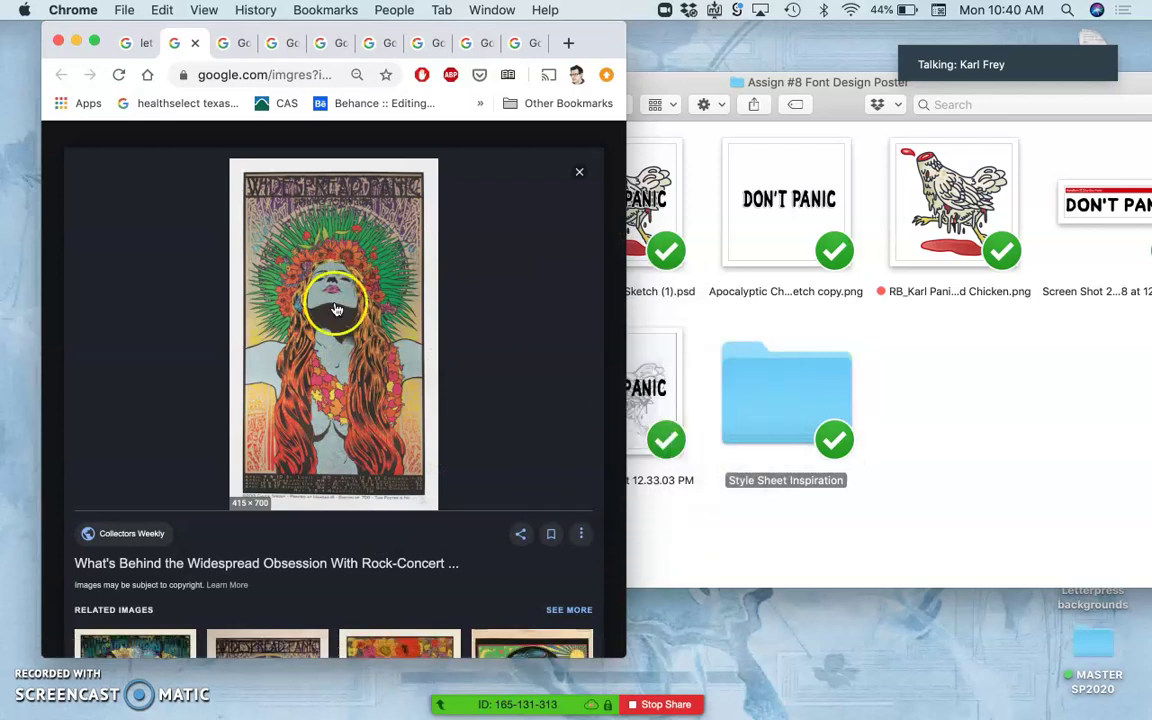
{"action": "left_click", "coordinate": [194, 42]}
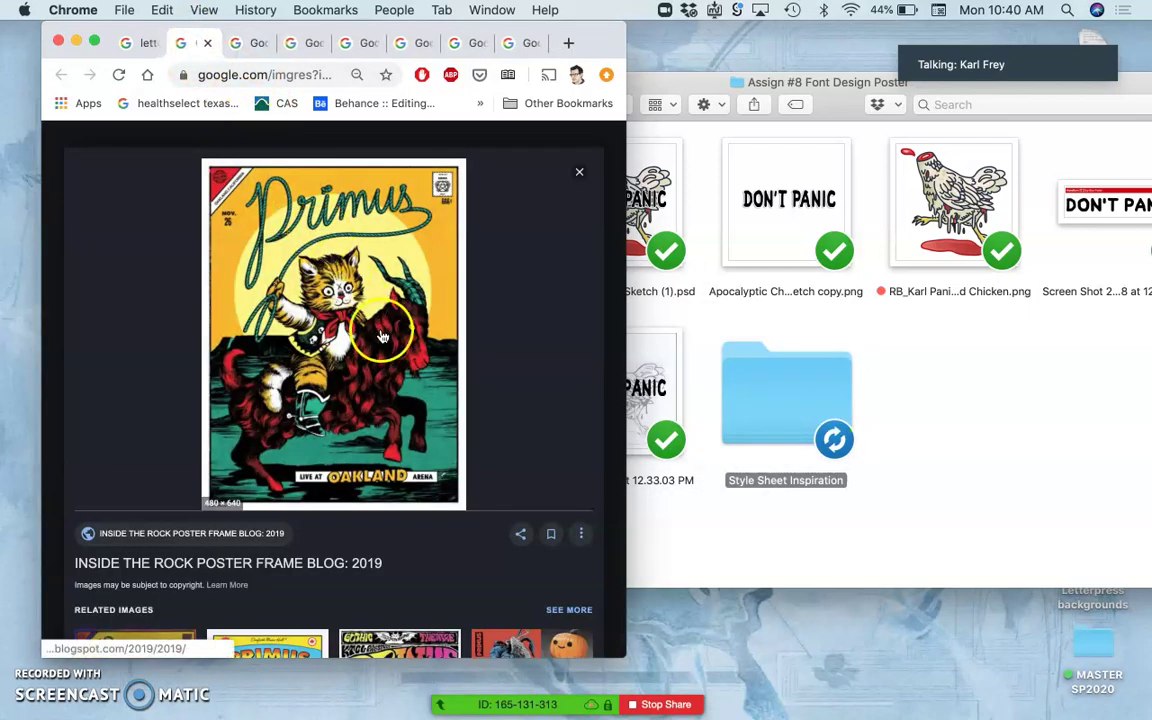
{"action": "left_click_drag", "start_coordinate": [389, 321], "coordinate": [762, 405]}
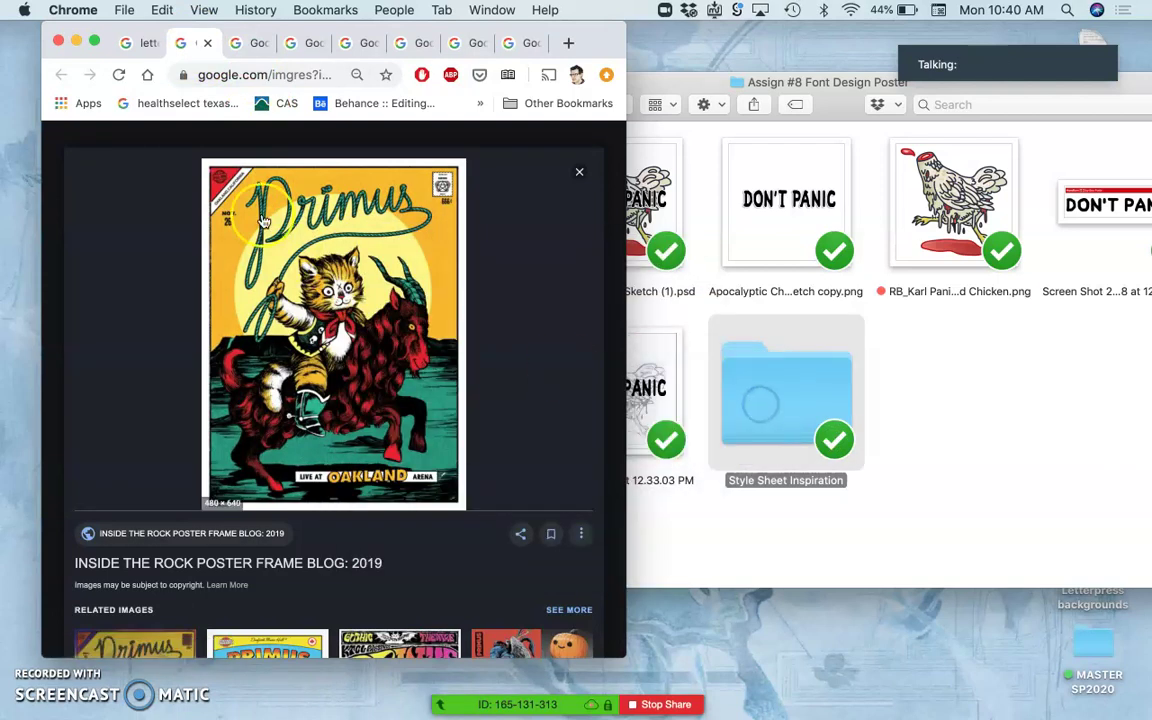
{"action": "left_click", "coordinate": [207, 42]}
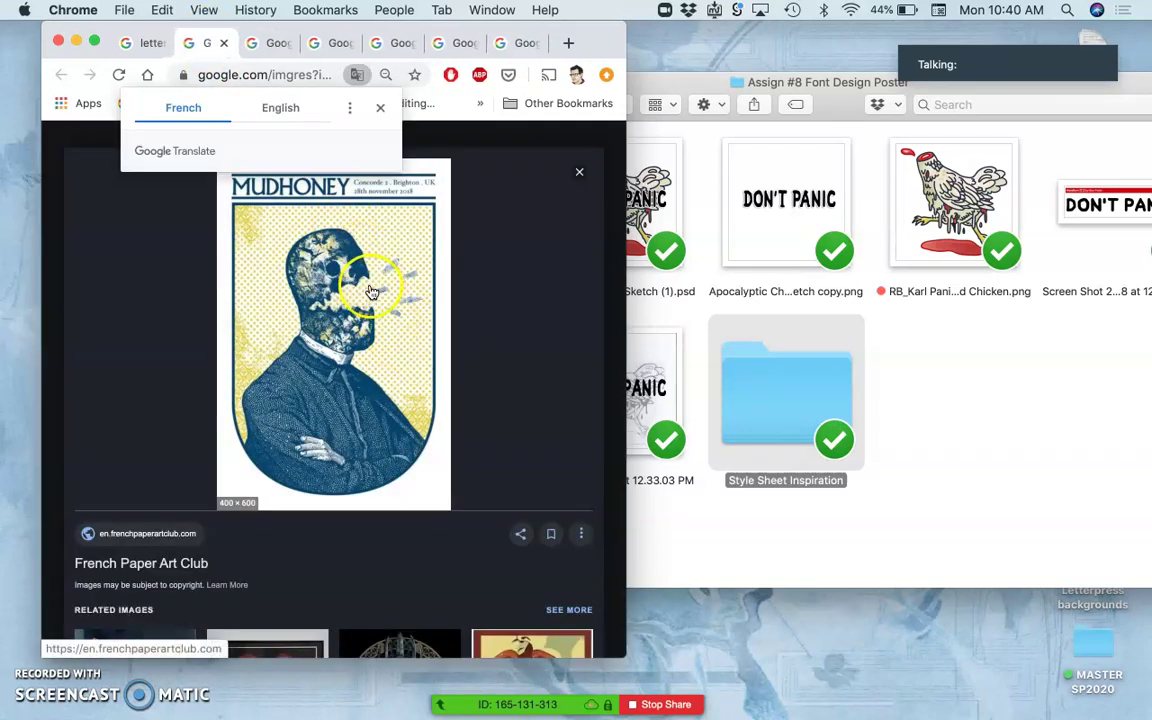
{"action": "left_click_drag", "start_coordinate": [369, 303], "coordinate": [740, 370]}
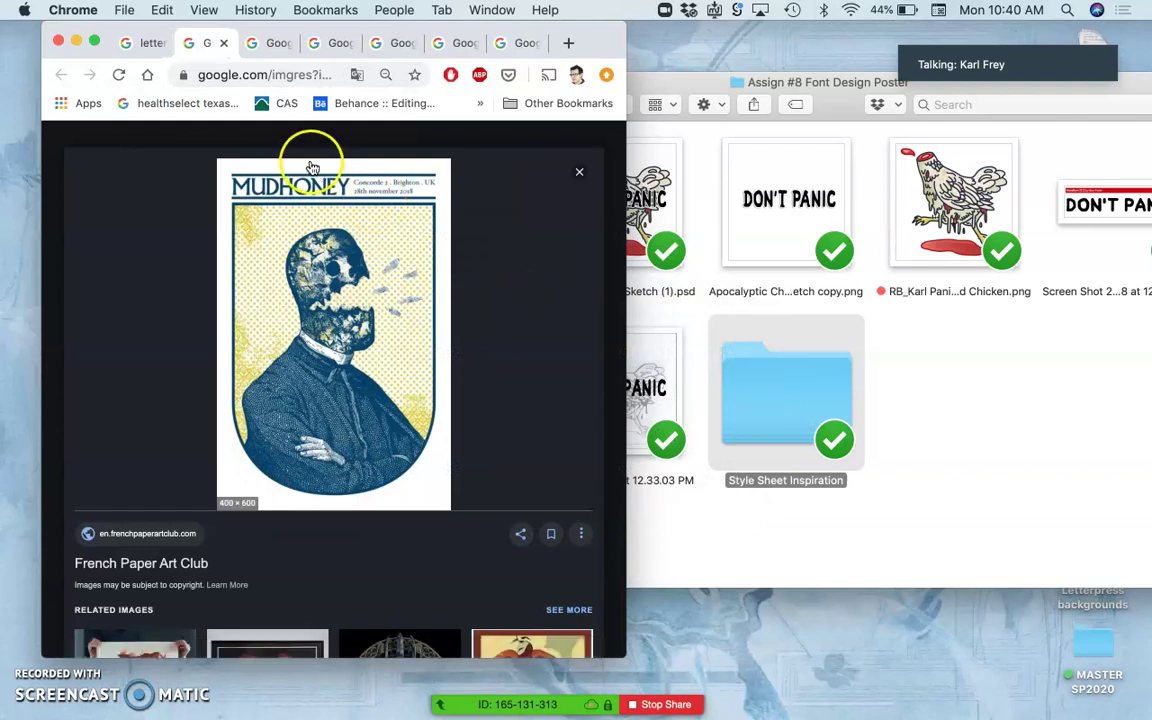
{"action": "left_click", "coordinate": [224, 43]}
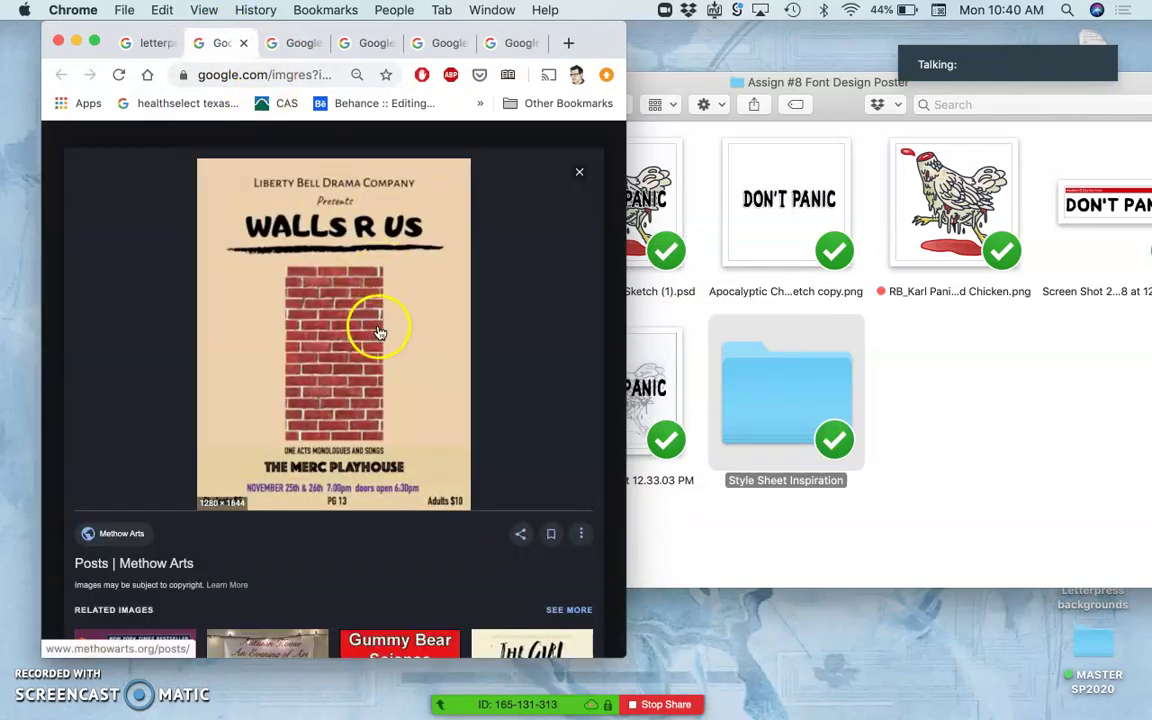
{"action": "left_click_drag", "start_coordinate": [374, 337], "coordinate": [758, 388]}
{"action": "left_click", "coordinate": [400, 329]}
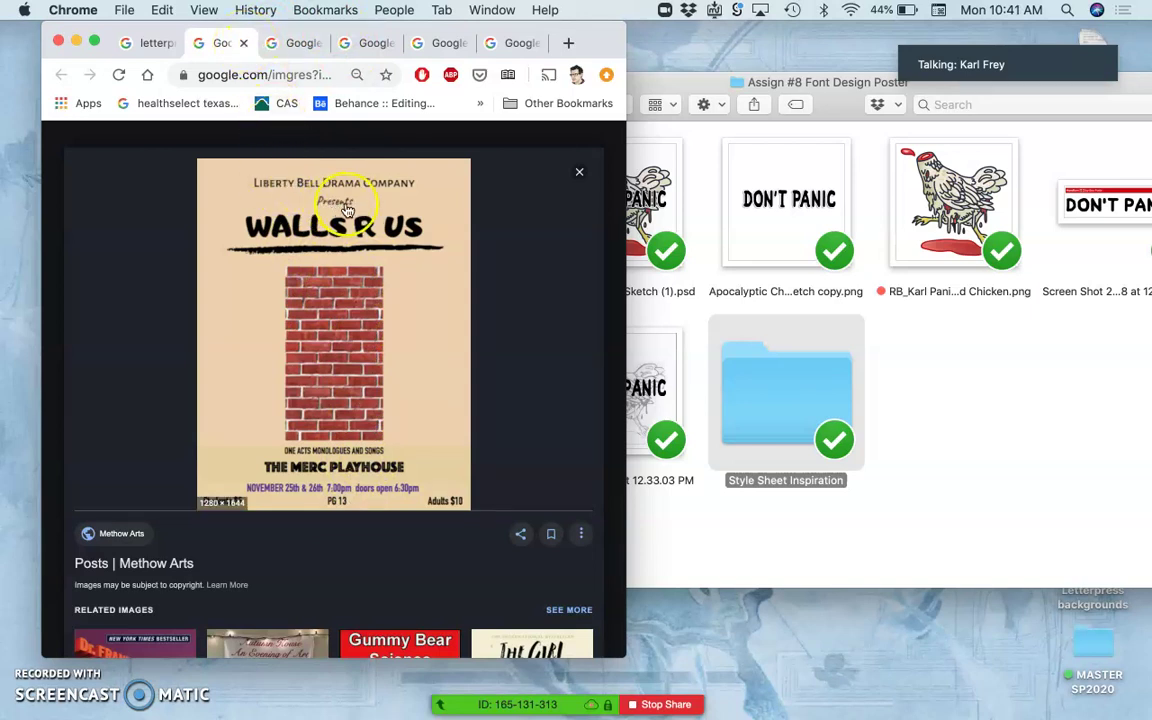
- Copy the Uncanny Valley, Weezer and Weather covers into the folder, closing their finished tabs
{"action": "left_click", "coordinate": [248, 46]}
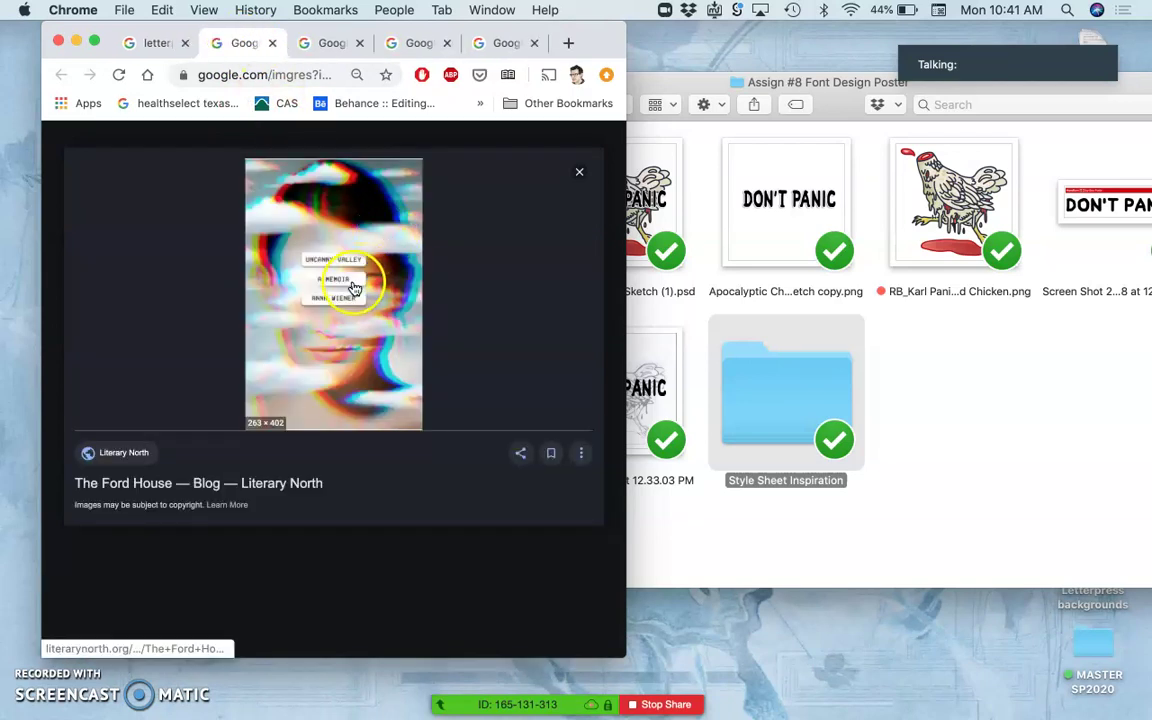
{"action": "left_click_drag", "start_coordinate": [354, 287], "coordinate": [780, 395]}
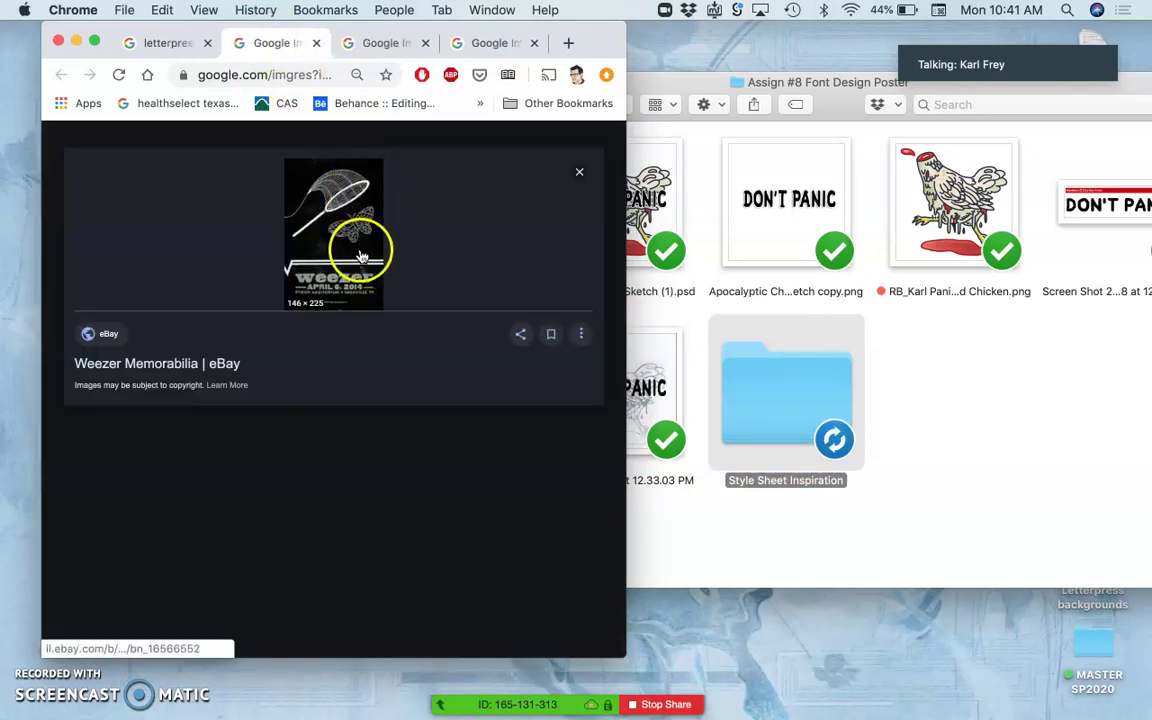
{"action": "left_click_drag", "start_coordinate": [362, 245], "coordinate": [786, 400]}
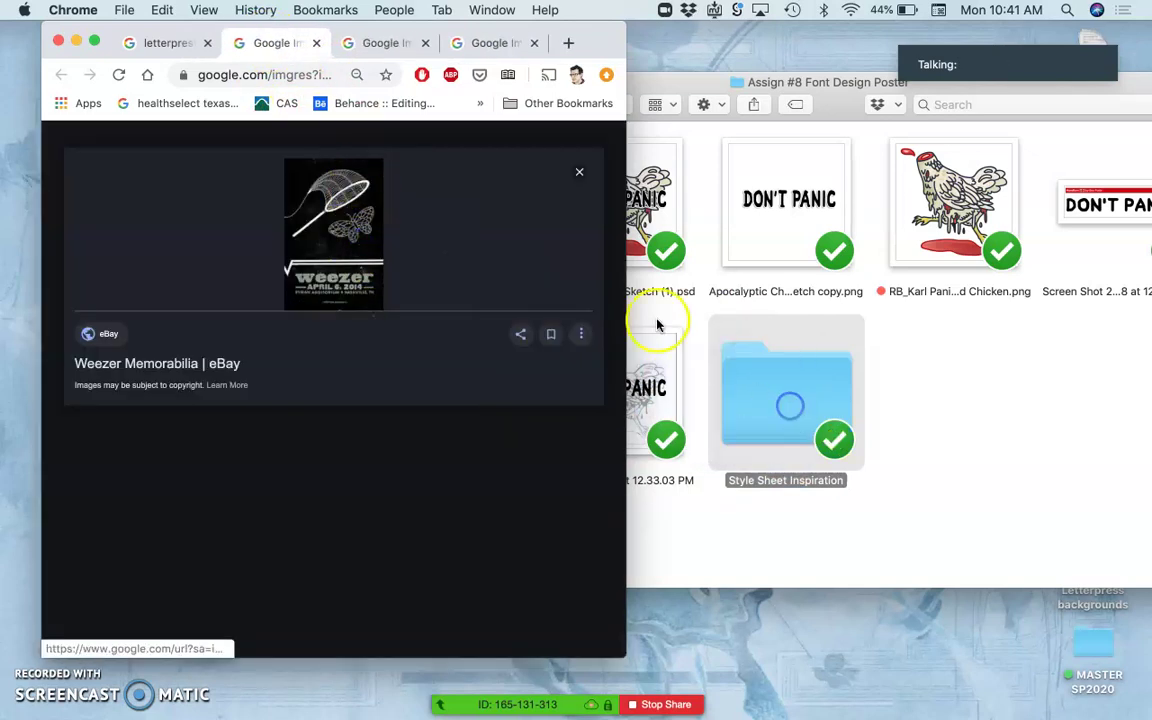
{"action": "left_click", "coordinate": [316, 43]}
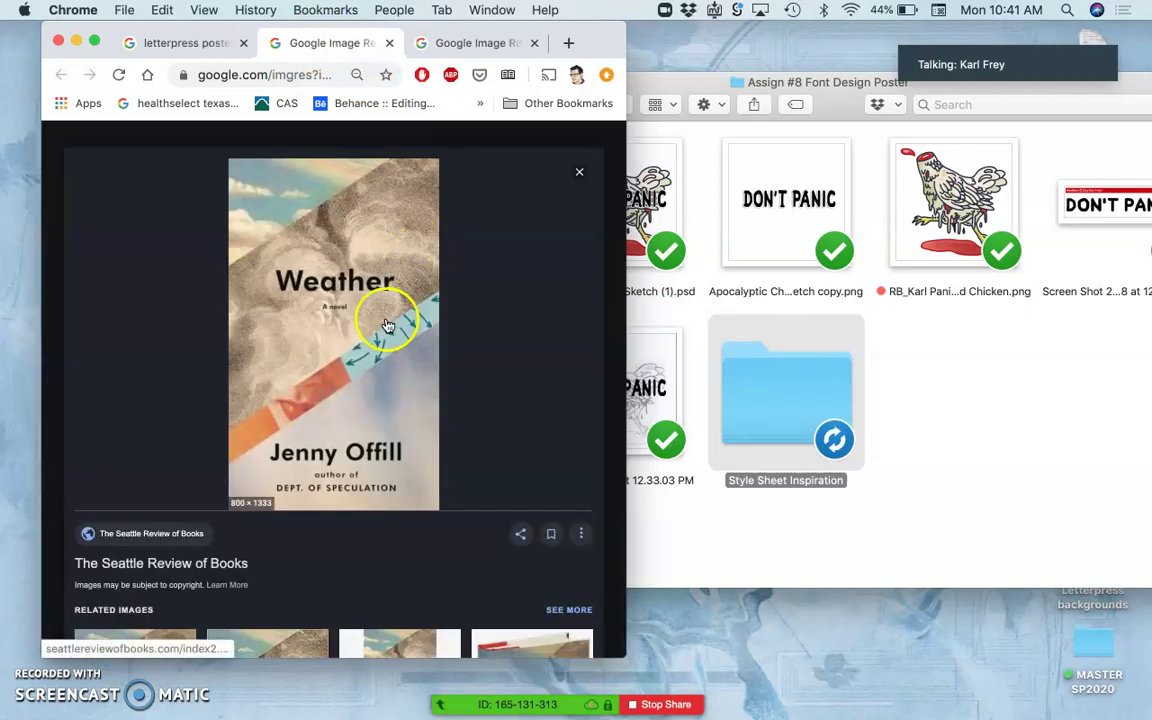
{"action": "left_click_drag", "start_coordinate": [533, 400], "coordinate": [766, 395]}
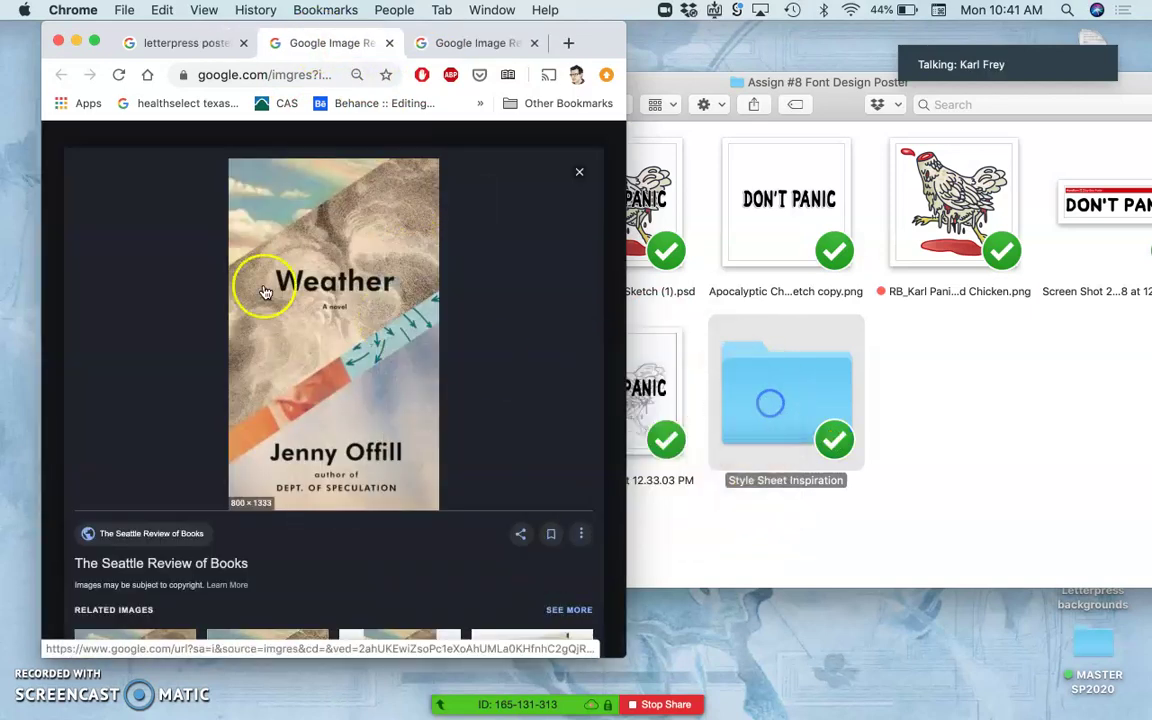
{"action": "left_click", "coordinate": [389, 43]}
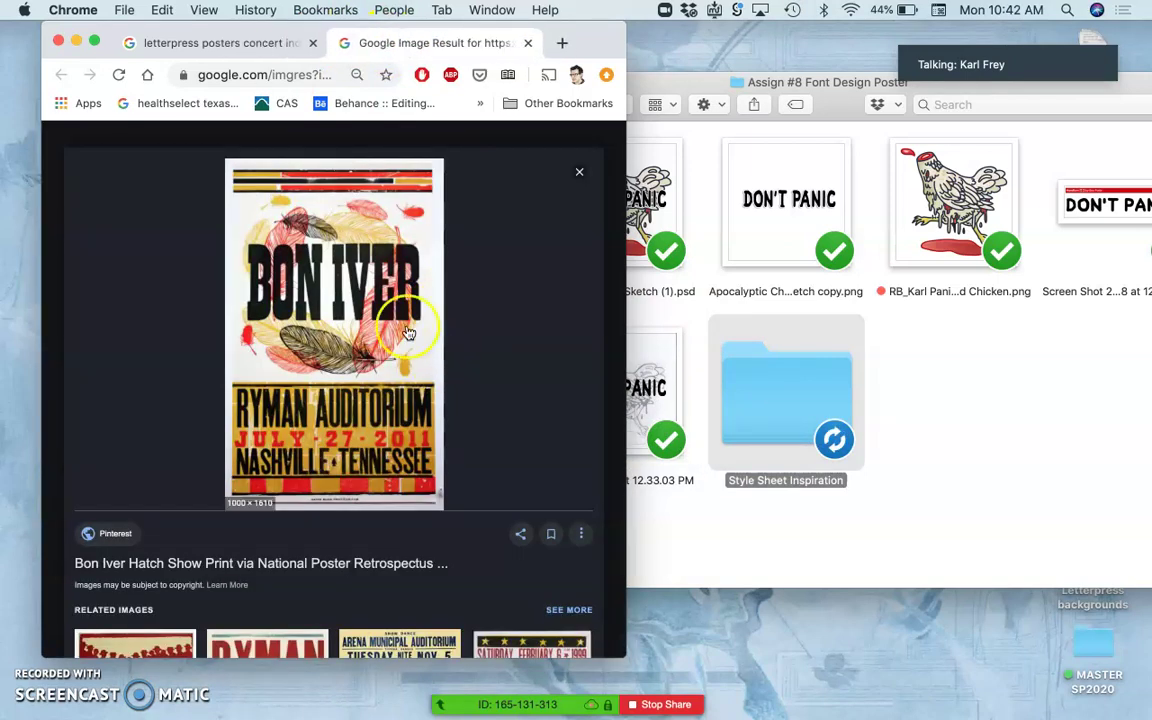
- Save the Bon Iver Ryman Auditorium poster into Style Sheet Inspiration, then browse its related images
{"action": "mouse_move", "coordinate": [414, 322]}
{"action": "left_mouse_down"}
{"action": "mouse_move", "coordinate": [583, 397]}
{"action": "mouse_move", "coordinate": [426, 312]}
{"action": "left_mouse_up"}
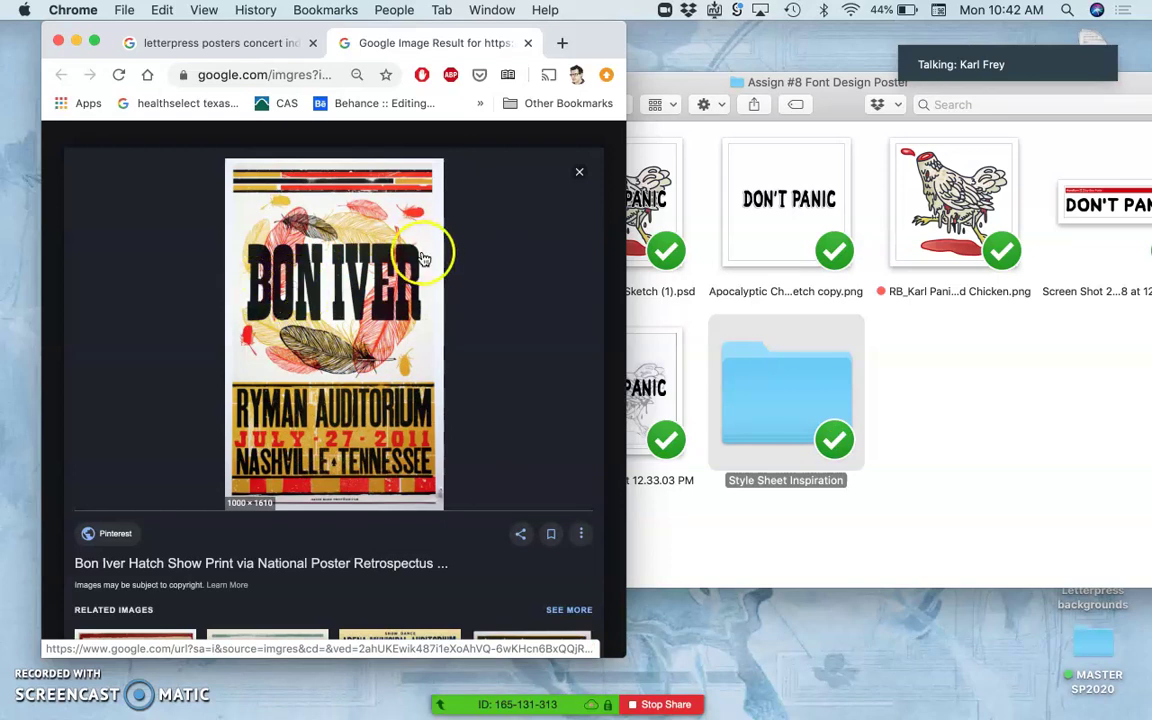
{"action": "left_click_drag", "start_coordinate": [388, 287], "coordinate": [686, 390]}
{"action": "left_click", "coordinate": [476, 309]}
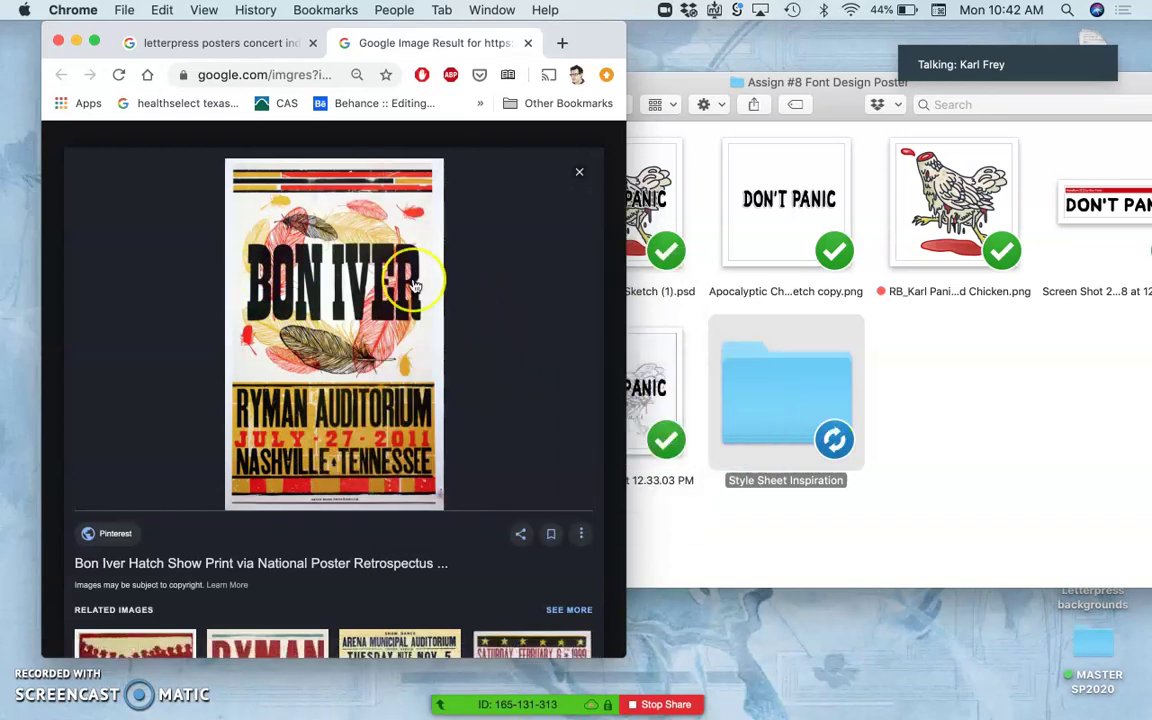
{"action": "scroll", "coordinate": [411, 283], "scroll_direction": "down", "scroll_amount": 5}
{"action": "scroll", "coordinate": [414, 286], "scroll_direction": "down", "scroll_amount": 5}
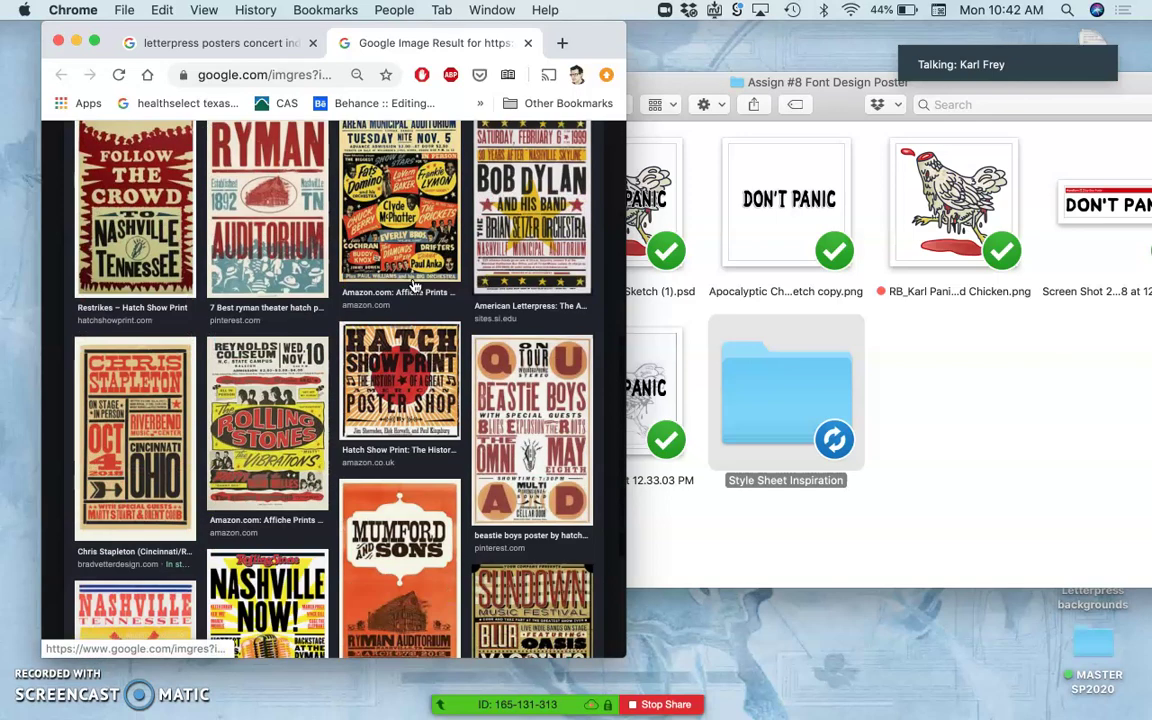
{"action": "scroll", "coordinate": [415, 286], "scroll_direction": "up", "scroll_amount": 5}
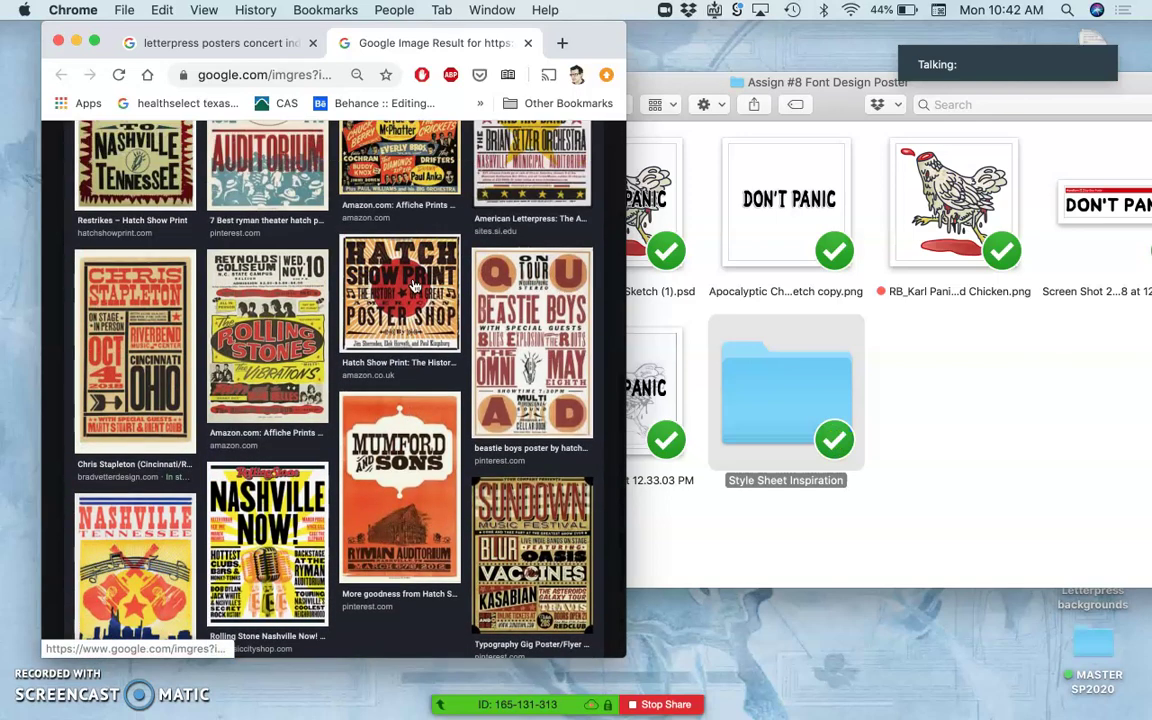
{"action": "scroll", "coordinate": [414, 284], "scroll_direction": "up", "scroll_amount": 3}
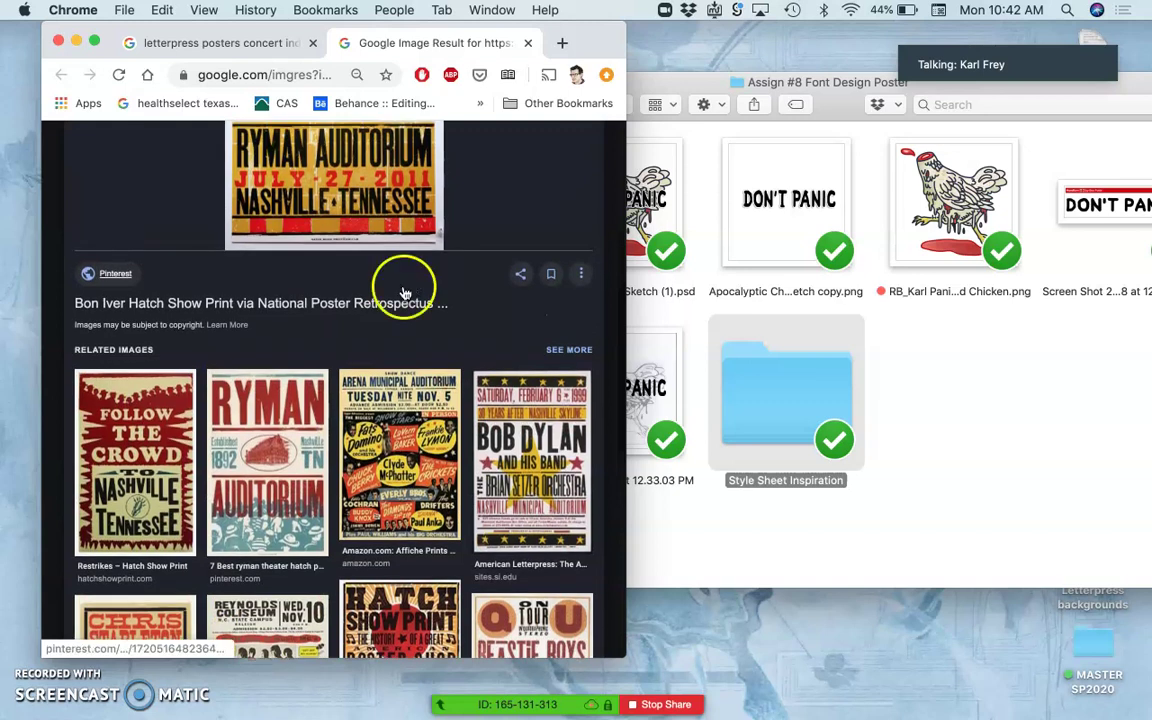
{"action": "scroll", "coordinate": [170, 420], "scroll_direction": "up", "scroll_amount": 4}
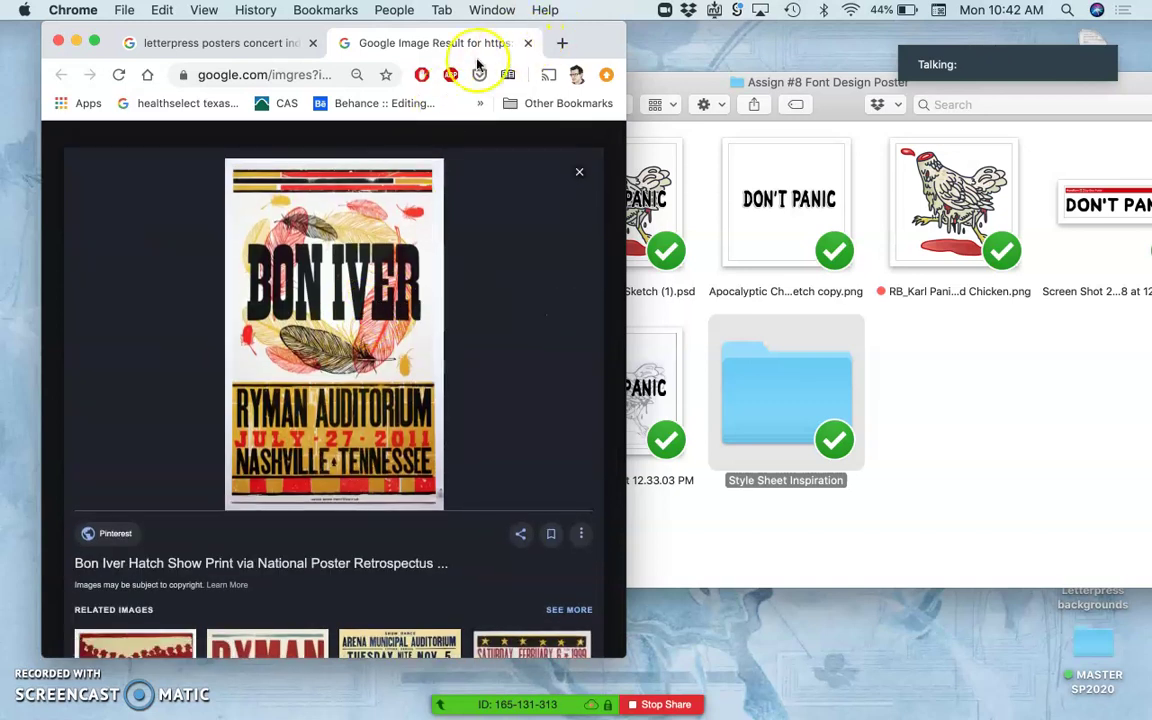
- Change the concert poster search from 'letterpress' to 'silkscreen'
{"action": "left_click", "coordinate": [222, 44]}
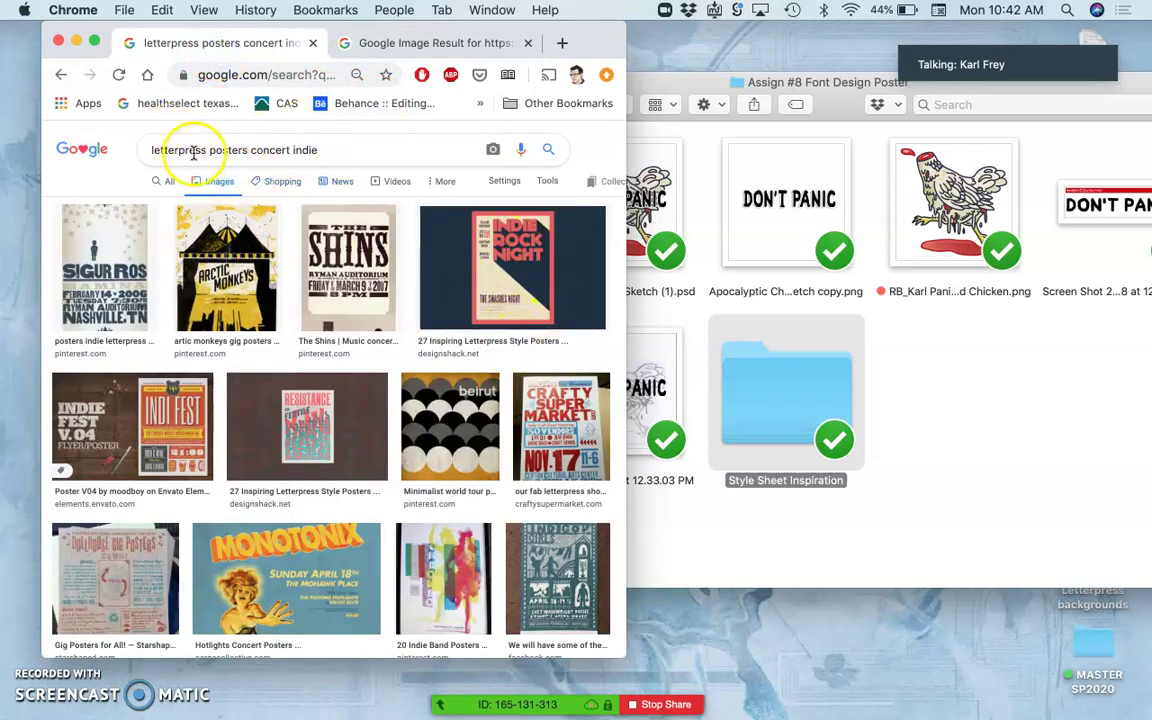
{"action": "left_click_drag", "start_coordinate": [206, 150], "coordinate": [143, 153]}
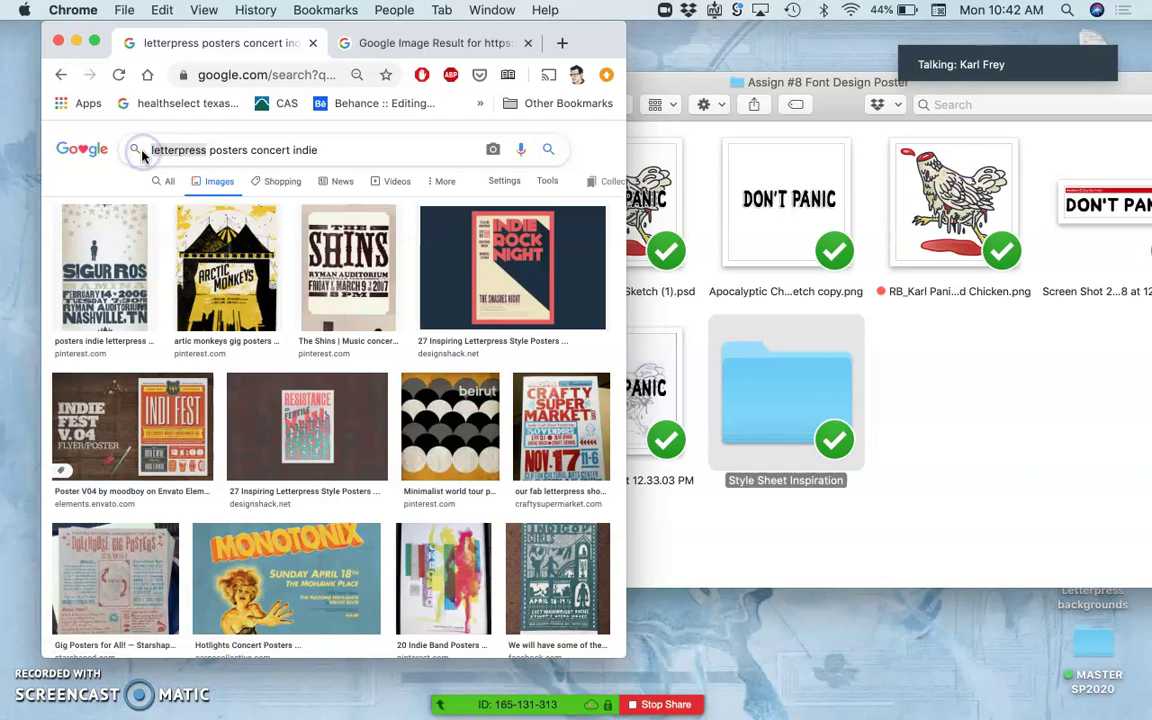
{"action": "type", "text": "silkscreen"}
{"action": "key", "text": "Return"}
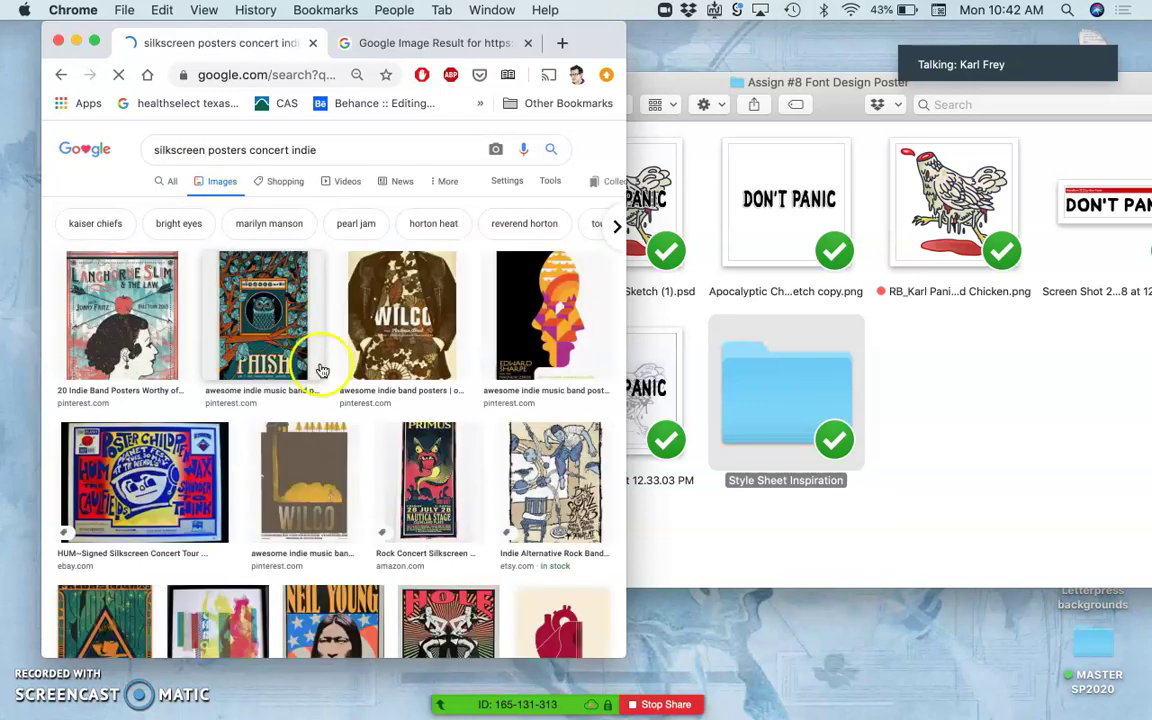
- Save the Alabama Shakes gig poster into Style Sheet Inspiration
{"action": "scroll", "coordinate": [379, 452], "scroll_direction": "down", "scroll_amount": 2}
{"action": "scroll", "coordinate": [379, 455], "scroll_direction": "down", "scroll_amount": 2}
{"action": "scroll", "coordinate": [379, 455], "scroll_direction": "down", "scroll_amount": 2}
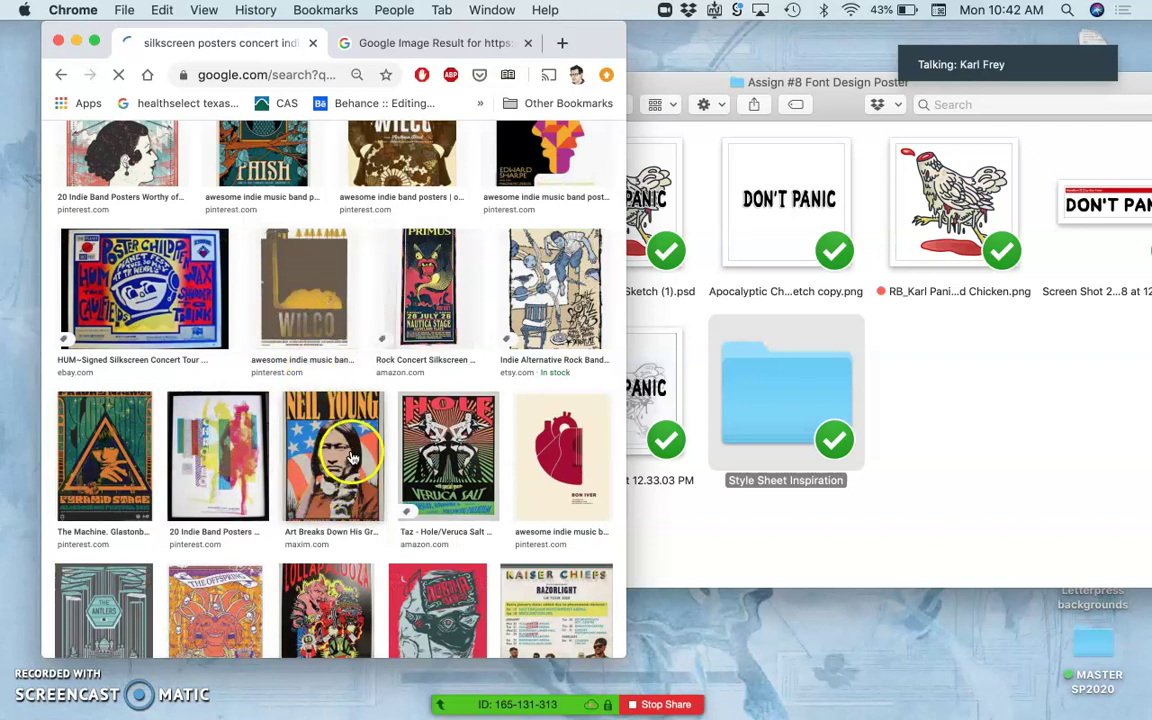
{"action": "scroll", "coordinate": [335, 455], "scroll_direction": "down", "scroll_amount": 3}
{"action": "scroll", "coordinate": [333, 330], "scroll_direction": "down", "scroll_amount": 5}
{"action": "left_click", "coordinate": [440, 361]}
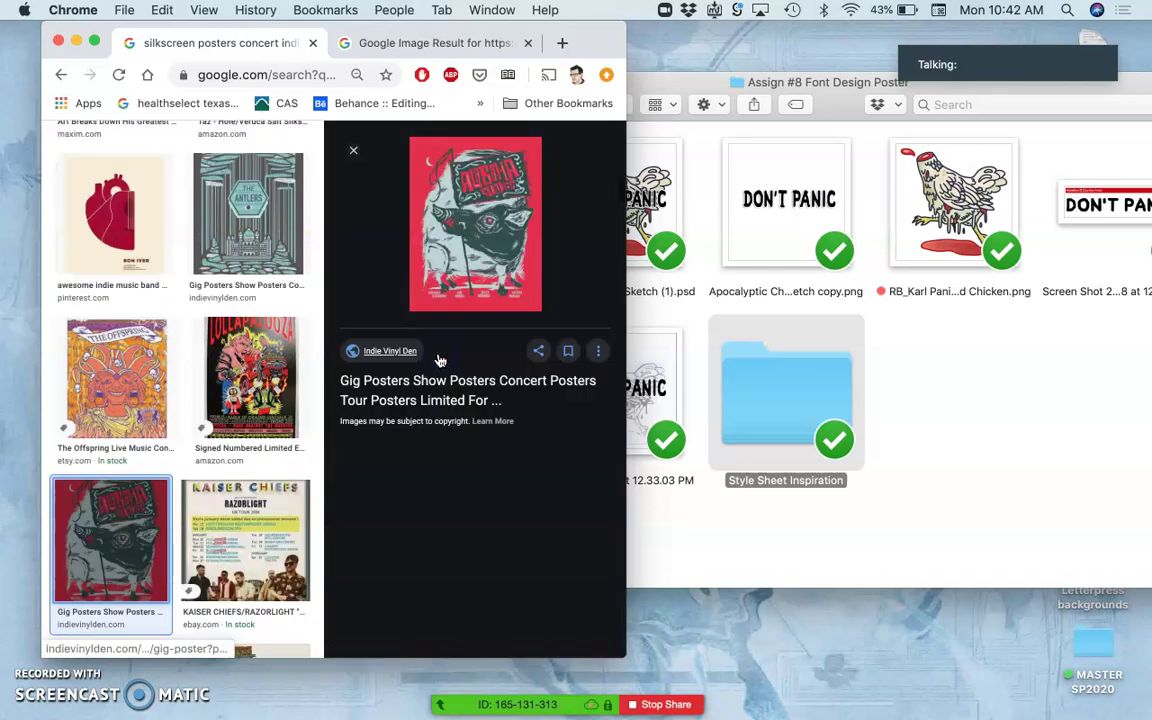
{"action": "left_click_drag", "start_coordinate": [510, 340], "coordinate": [757, 387]}
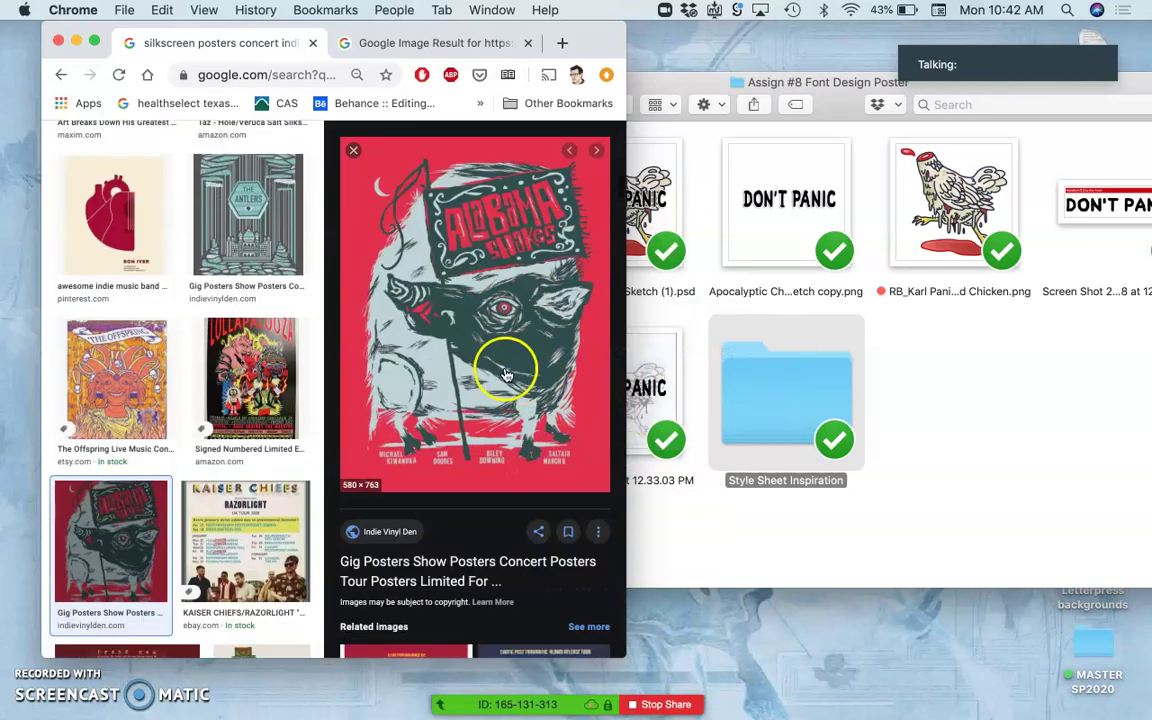
- Save the Bright Eyes owl poster into Style Sheet Inspiration
{"action": "scroll", "coordinate": [190, 470], "scroll_direction": "down", "scroll_amount": 10}
{"action": "scroll", "coordinate": [195, 468], "scroll_direction": "down", "scroll_amount": 6}
{"action": "scroll", "coordinate": [195, 468], "scroll_direction": "down", "scroll_amount": 5}
{"action": "left_click", "coordinate": [240, 481]}
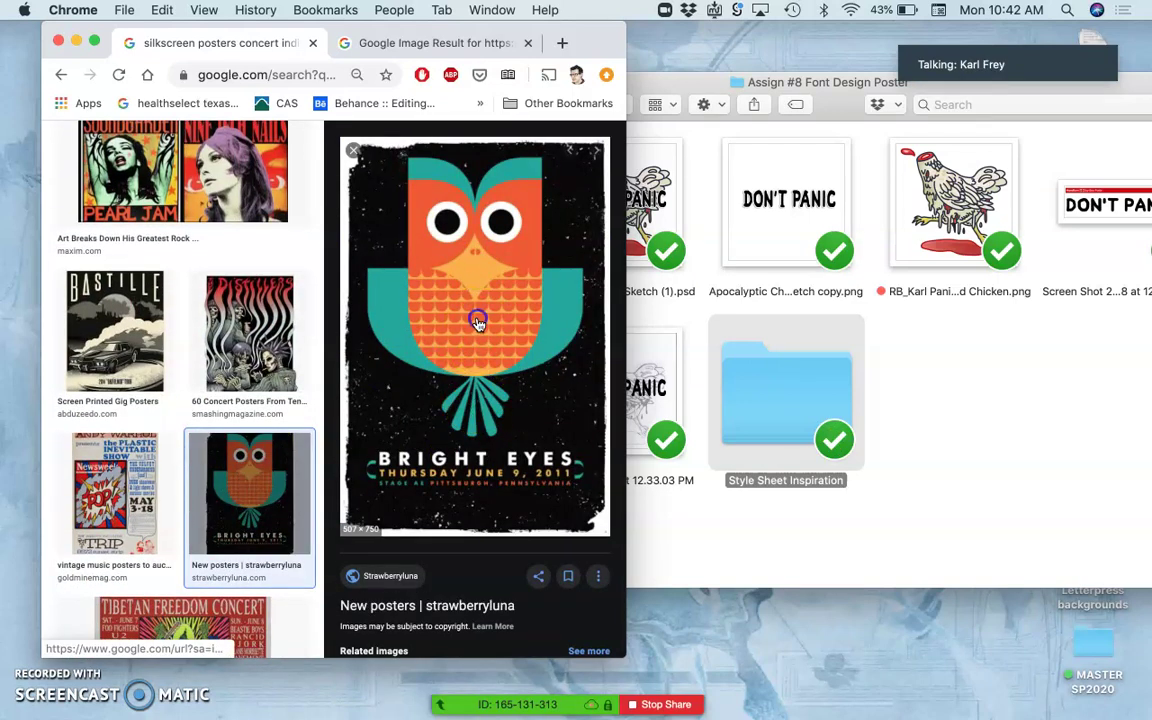
{"action": "left_click_drag", "start_coordinate": [478, 320], "coordinate": [755, 385]}
{"action": "left_click", "coordinate": [244, 77]}
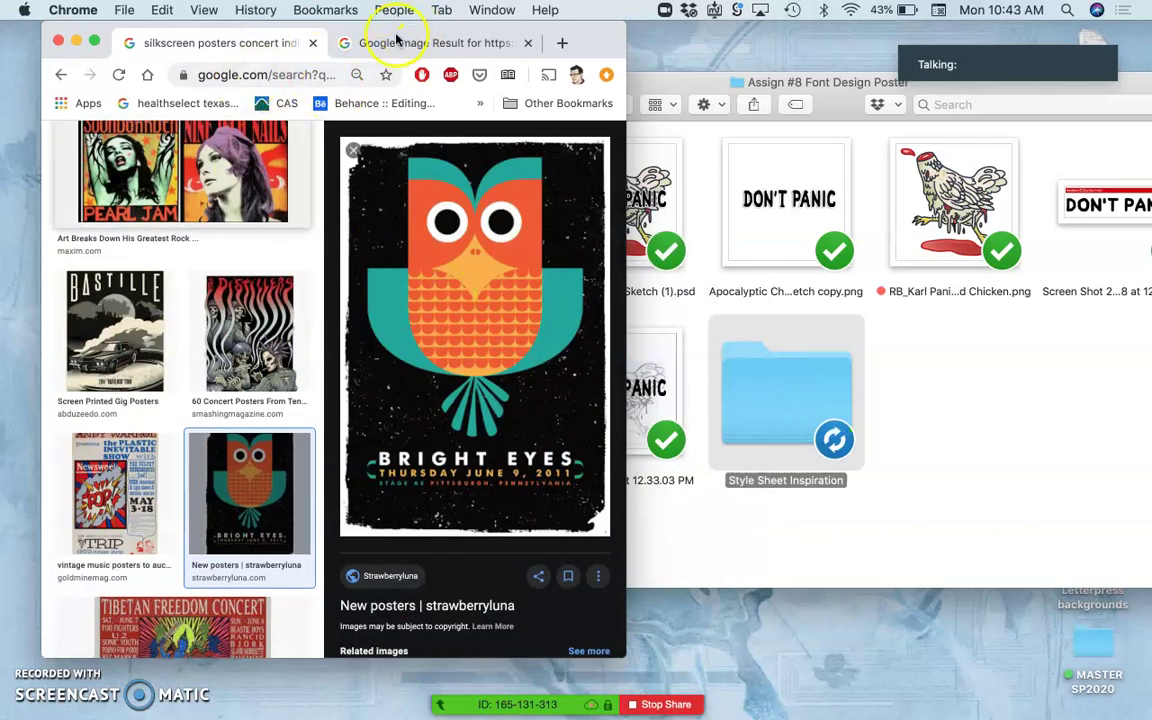
- Open Style Sheet Inspiration in Finder and trash the blank Alabama Shakes webp file
{"action": "left_click", "coordinate": [75, 40]}
{"action": "left_click", "coordinate": [774, 330]}
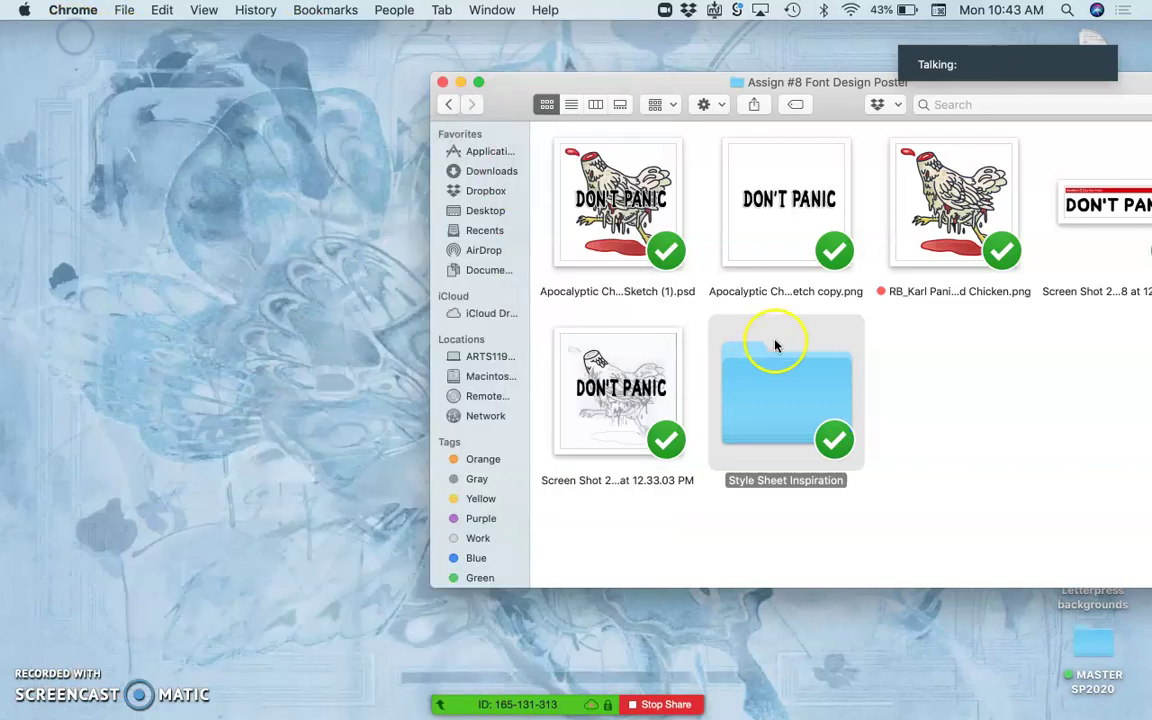
{"action": "double_click", "coordinate": [776, 407]}
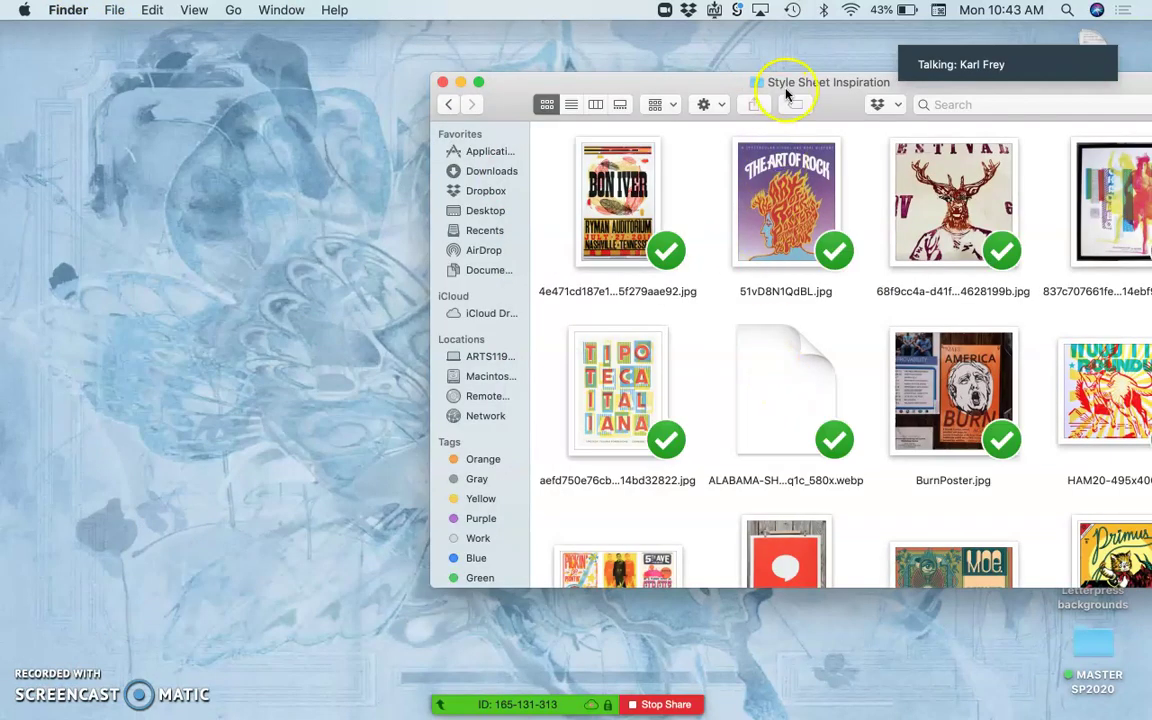
{"action": "left_click_drag", "start_coordinate": [780, 78], "coordinate": [443, 57]}
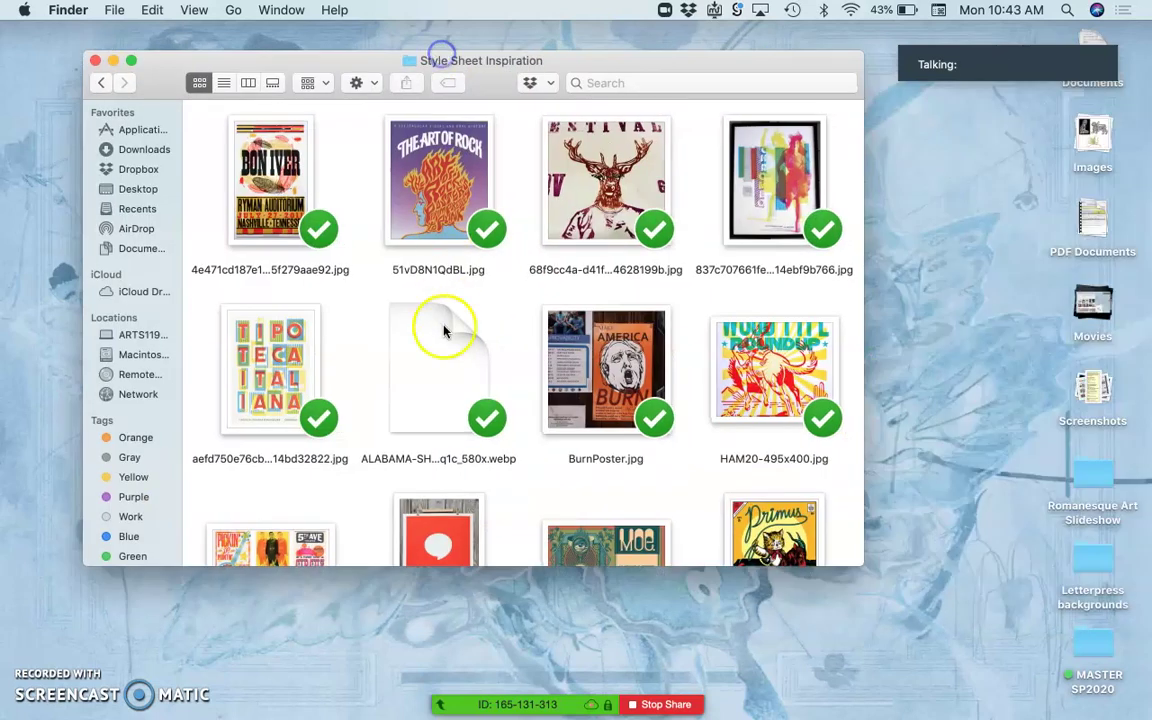
{"action": "left_click", "coordinate": [433, 361]}
{"action": "right_click", "coordinate": [433, 361]}
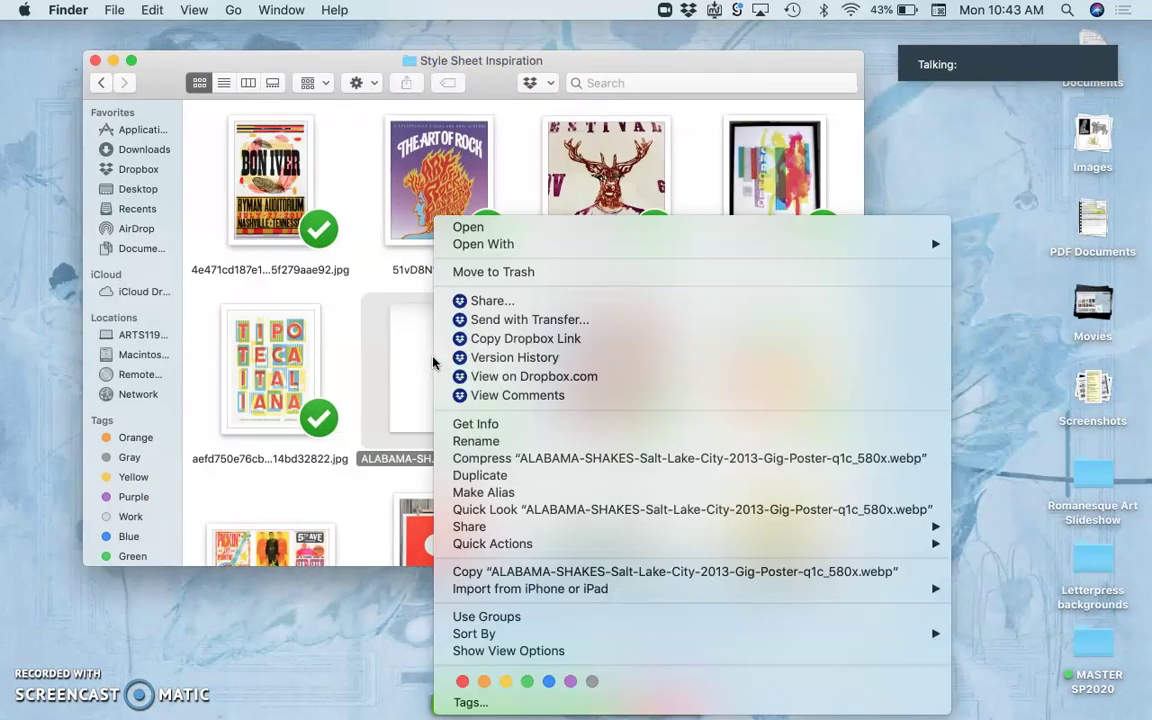
{"action": "left_click", "coordinate": [489, 274]}
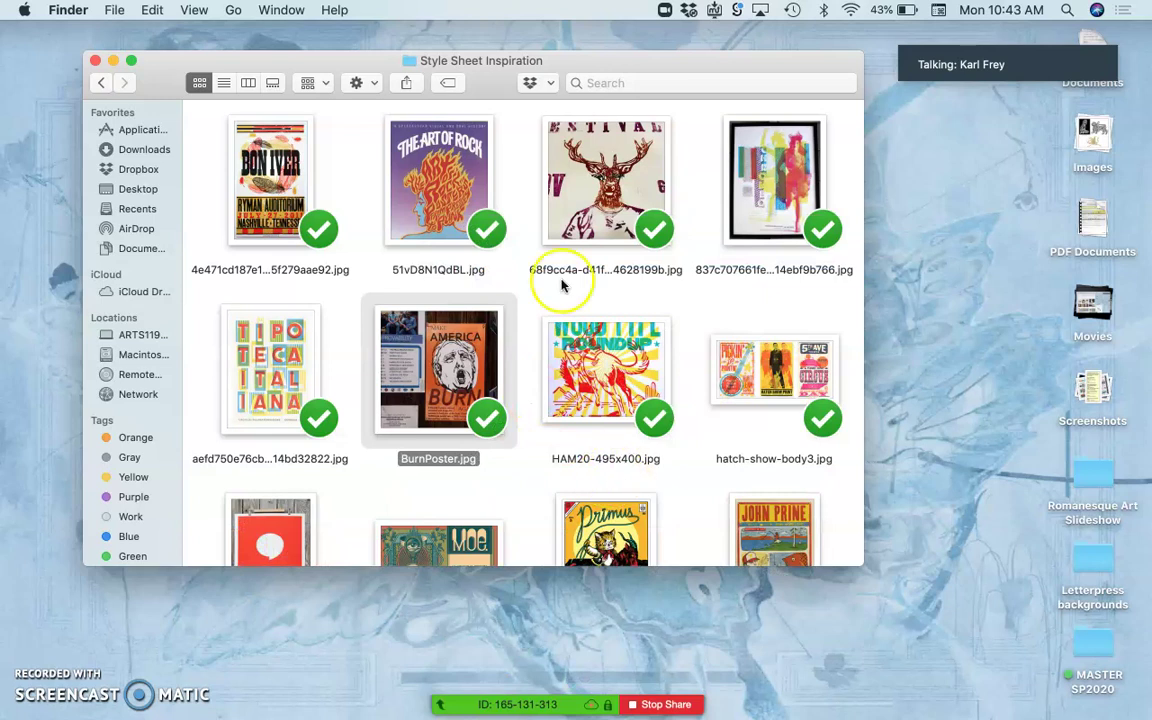
- Enlarge the folder window to five columns and trash the blank Mudhoney webp file
{"action": "left_click_drag", "start_coordinate": [340, 67], "coordinate": [265, 30]}
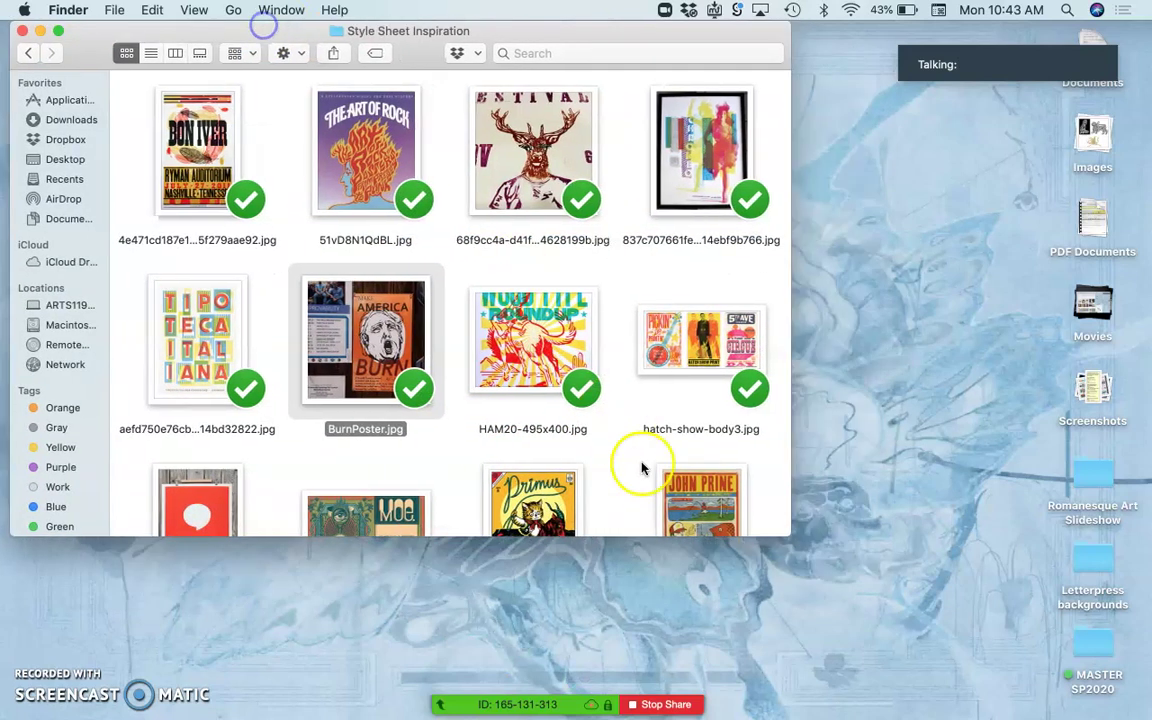
{"action": "left_click_drag", "start_coordinate": [787, 538], "coordinate": [983, 652]}
{"action": "right_click", "coordinate": [548, 476]}
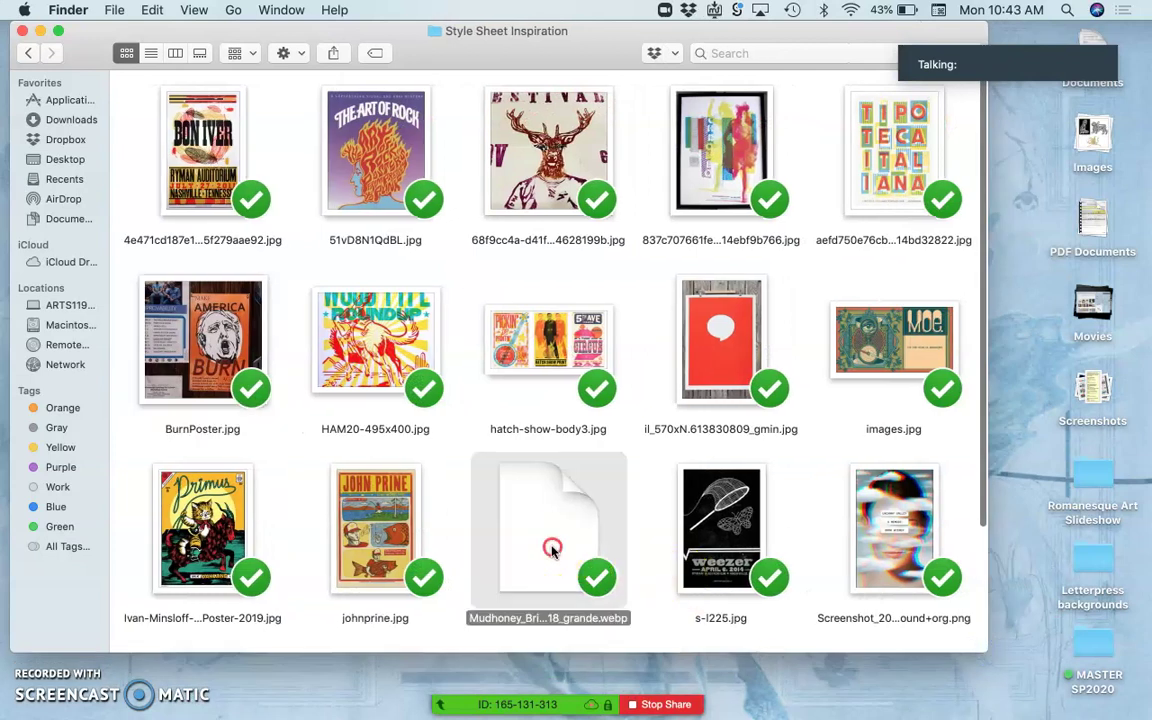
{"action": "left_click", "coordinate": [591, 274]}
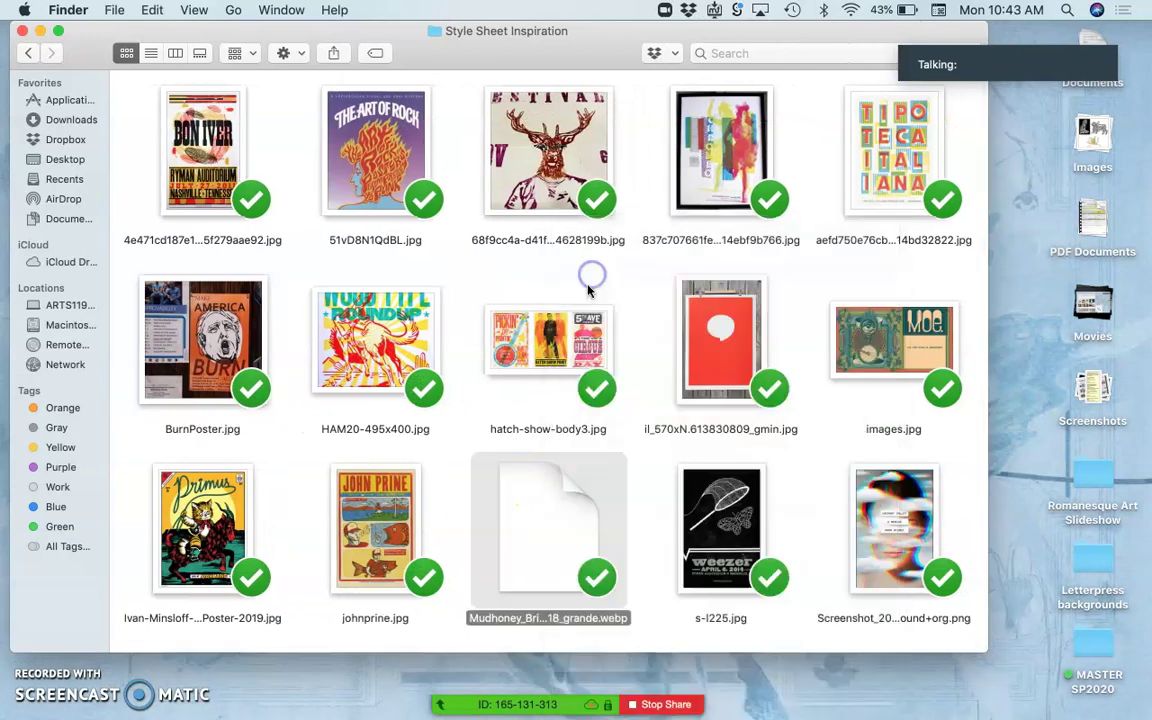
{"action": "scroll", "coordinate": [560, 360], "scroll_direction": "down", "scroll_amount": 5}
{"action": "scroll", "coordinate": [562, 371], "scroll_direction": "up", "scroll_amount": 3}
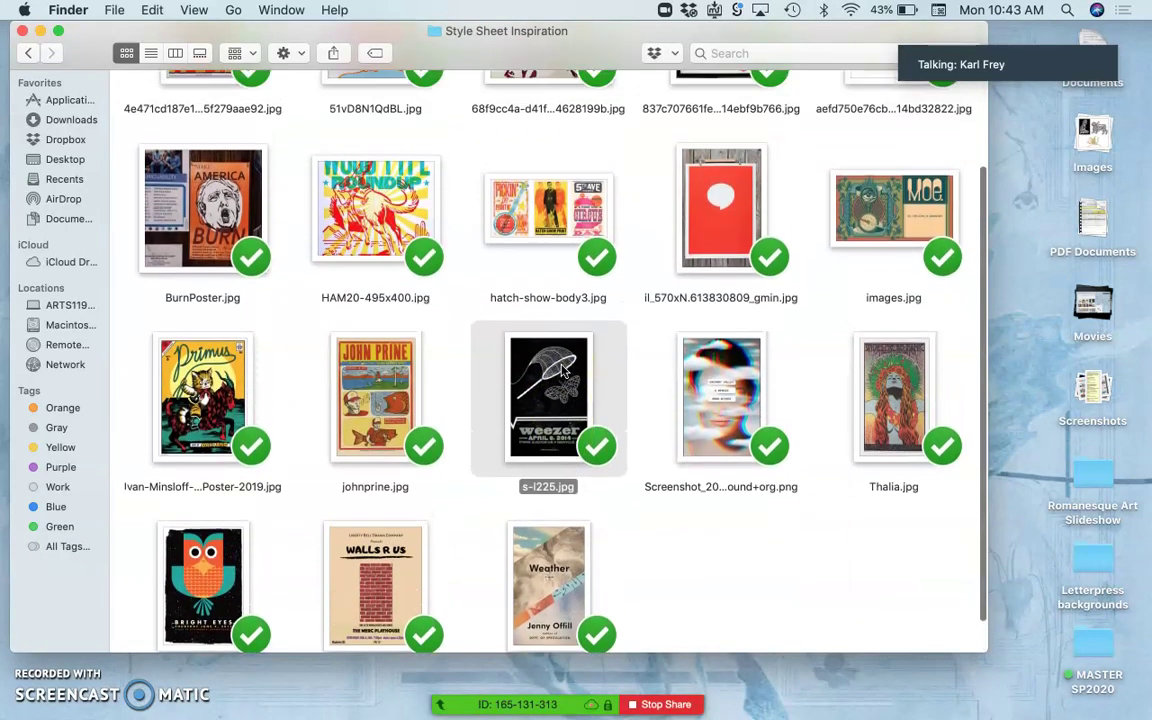
{"action": "scroll", "coordinate": [562, 371], "scroll_direction": "up", "scroll_amount": 1}
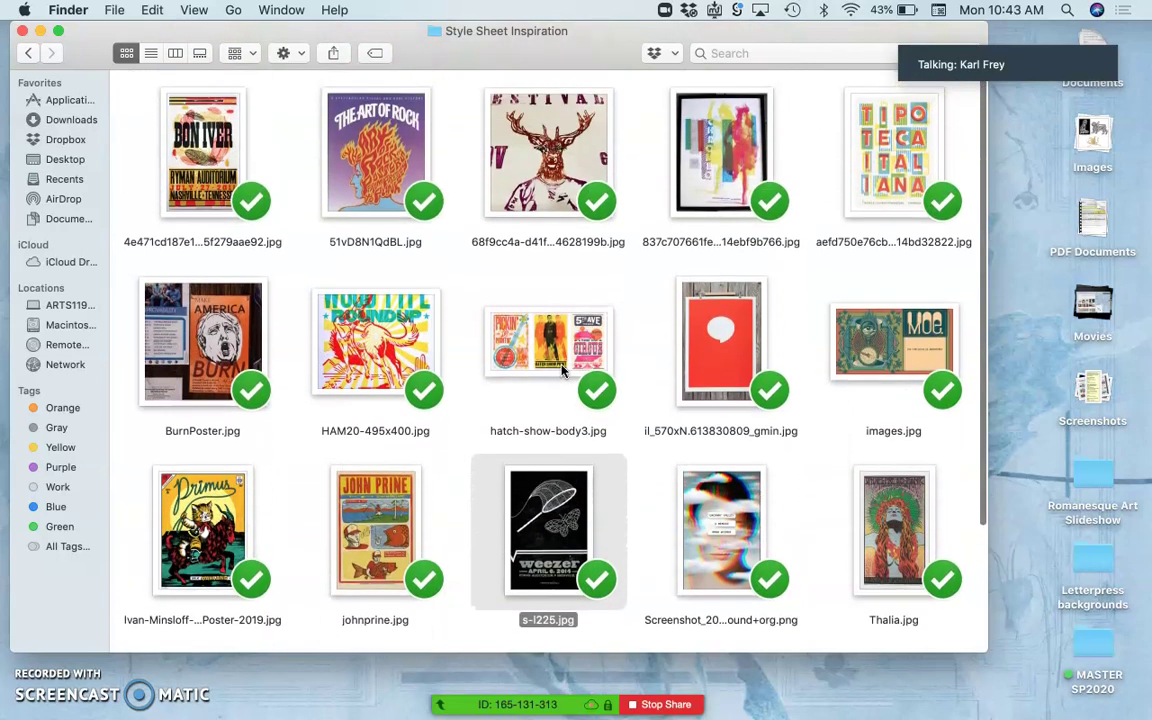